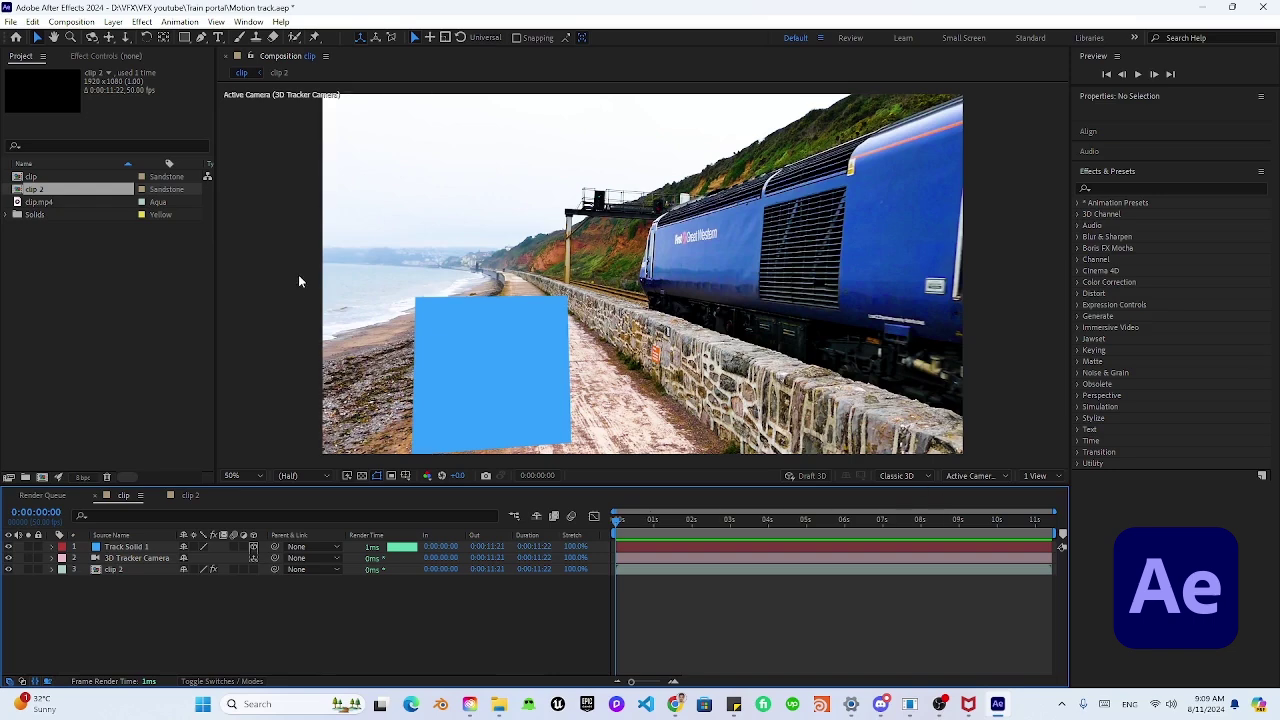
After a brief look at the File menu, hide the Track Solid 1 and 3D Tracker Camera layers
click(10, 22)
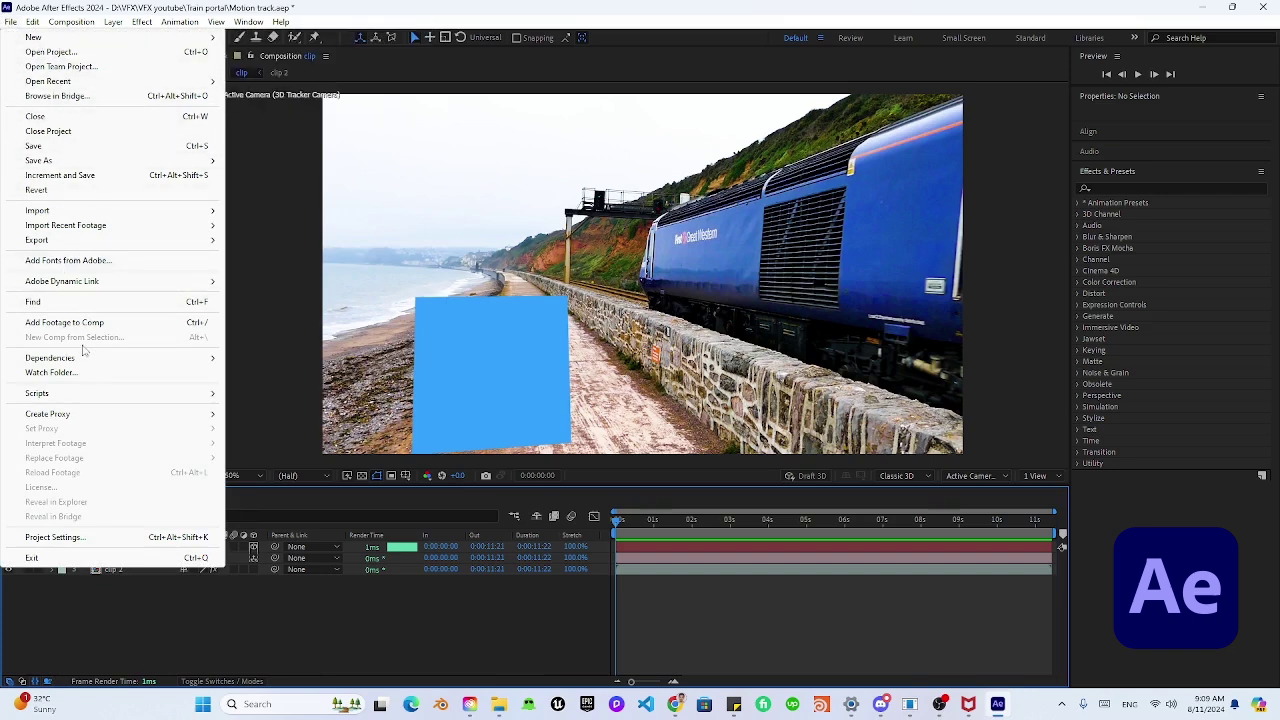
mouse_move(53, 398)
click(300, 174)
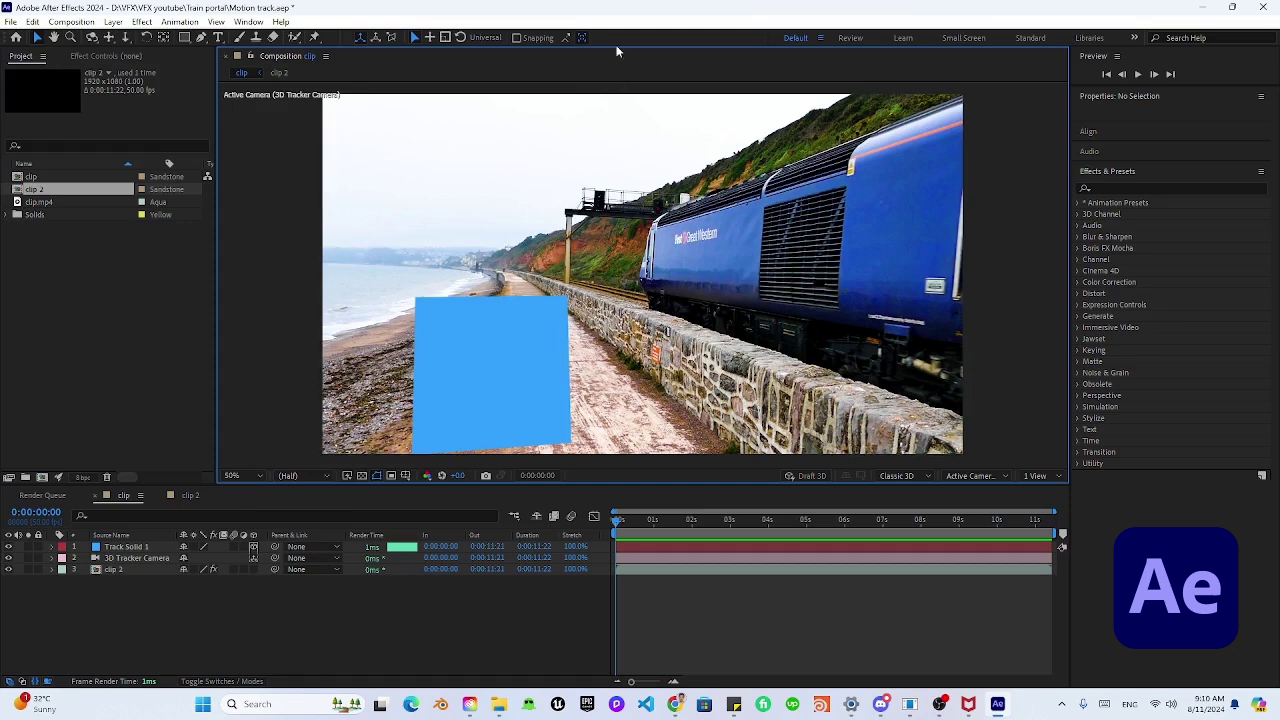
click(8, 547)
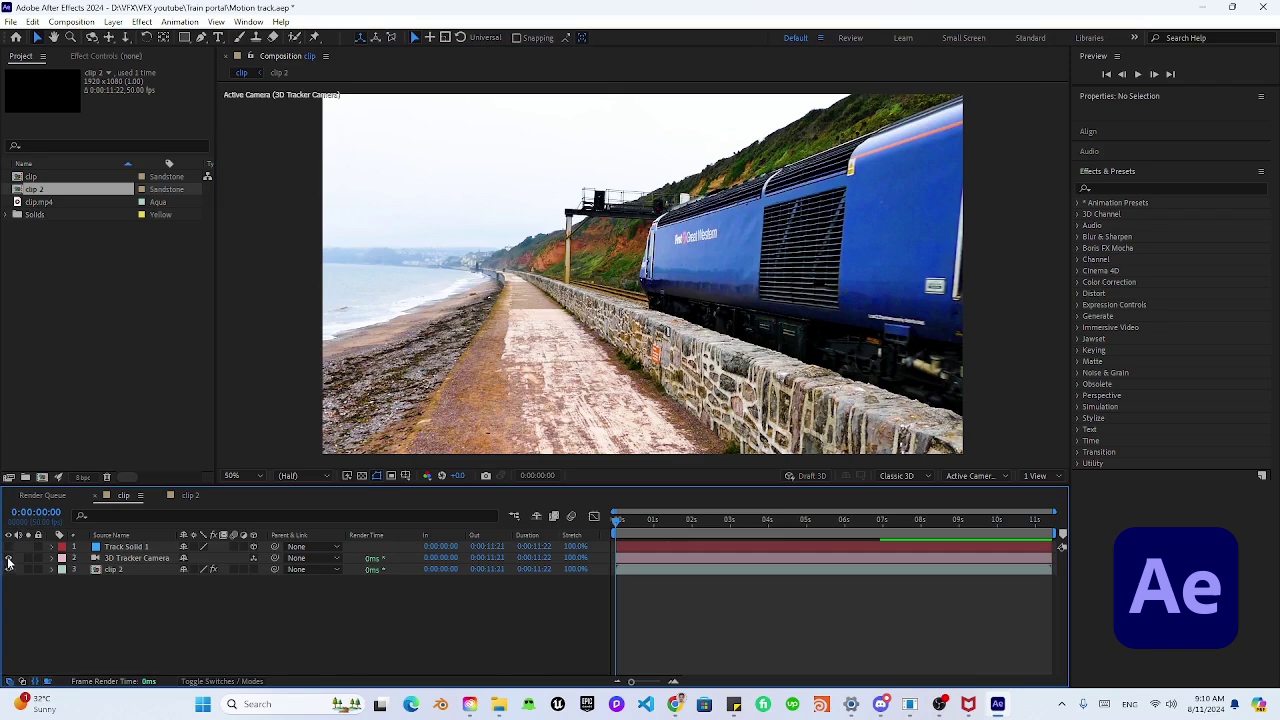
click(8, 558)
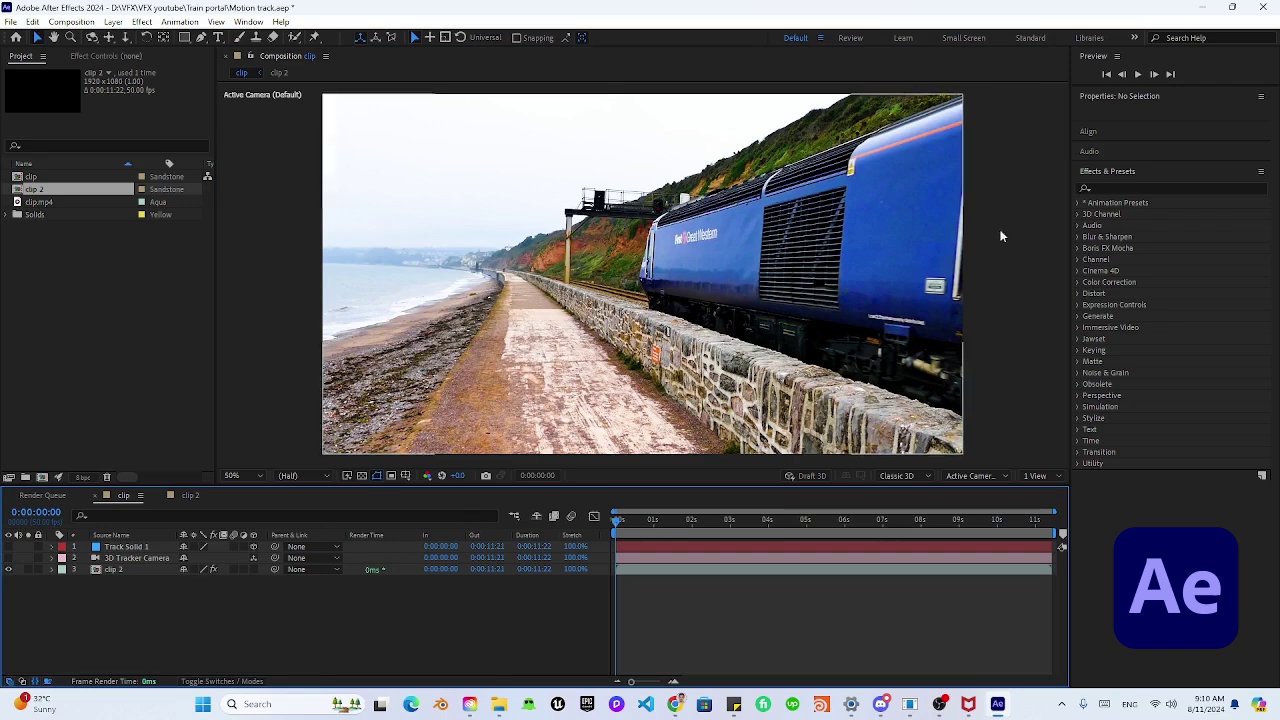
Open the clip 2 precomp and find clip.mp4's Lumetri Color effect by searching 'lumet'
double_click(112, 570)
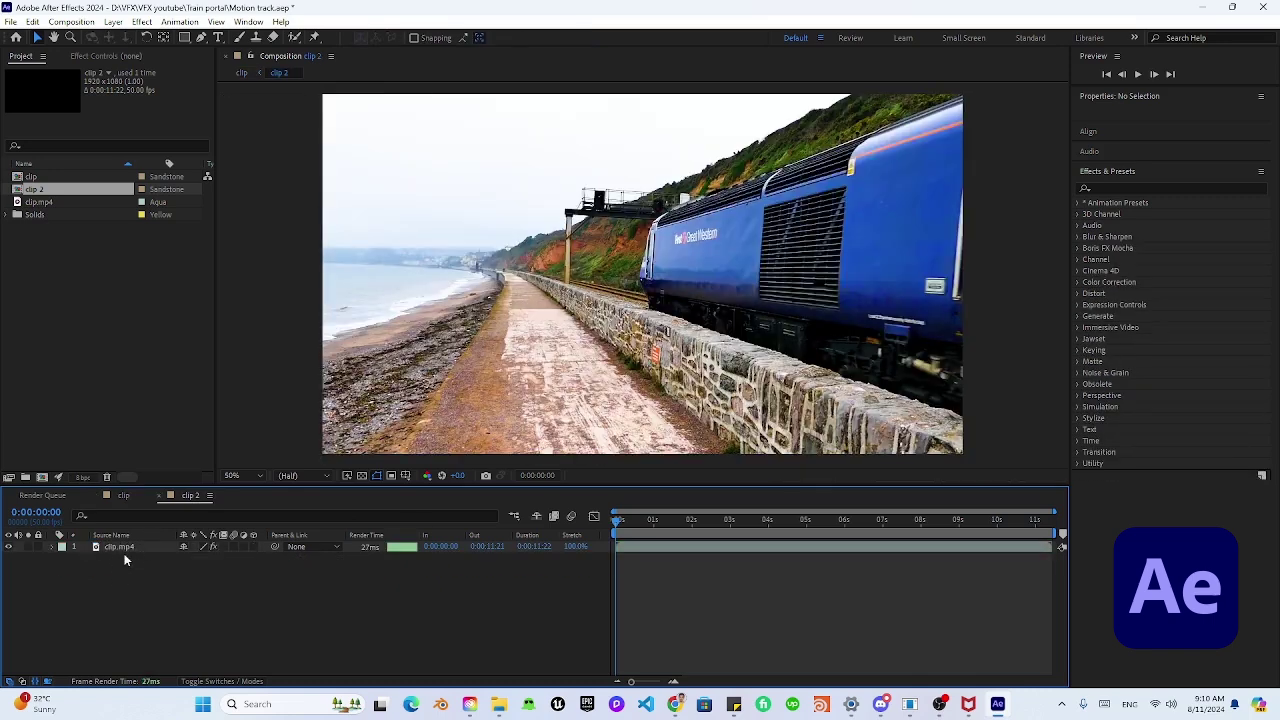
click(121, 548)
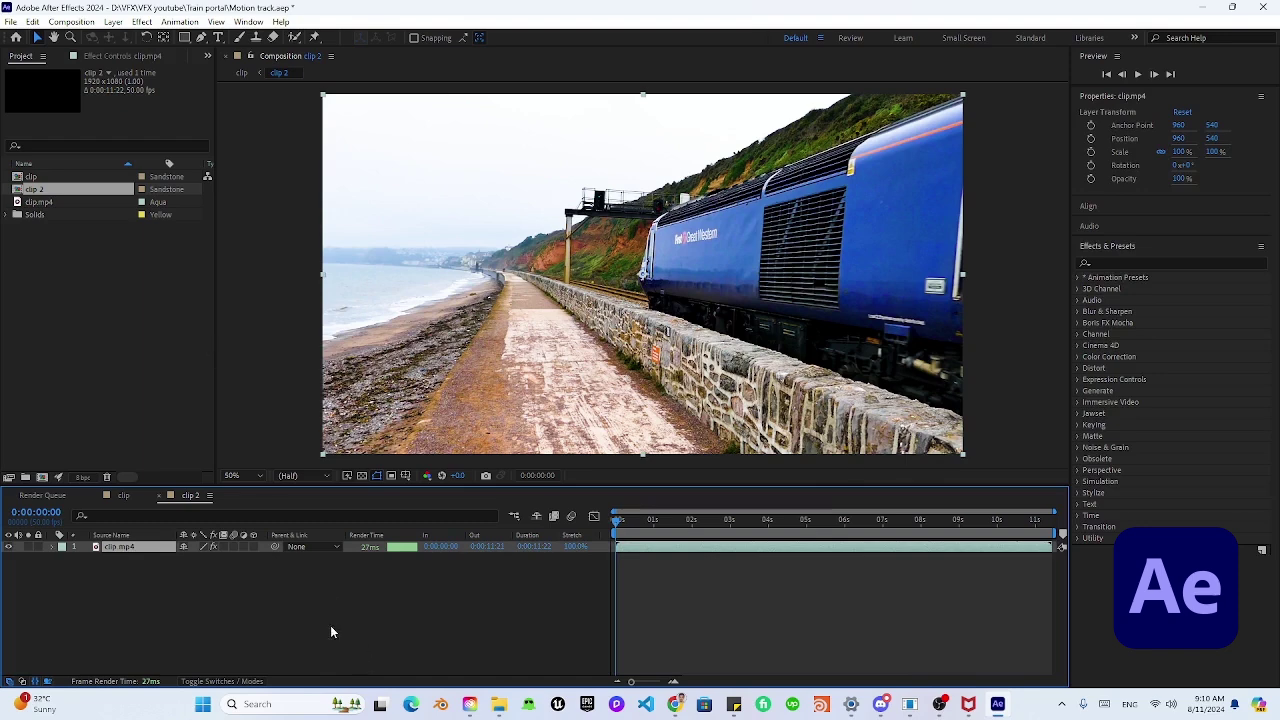
click(134, 57)
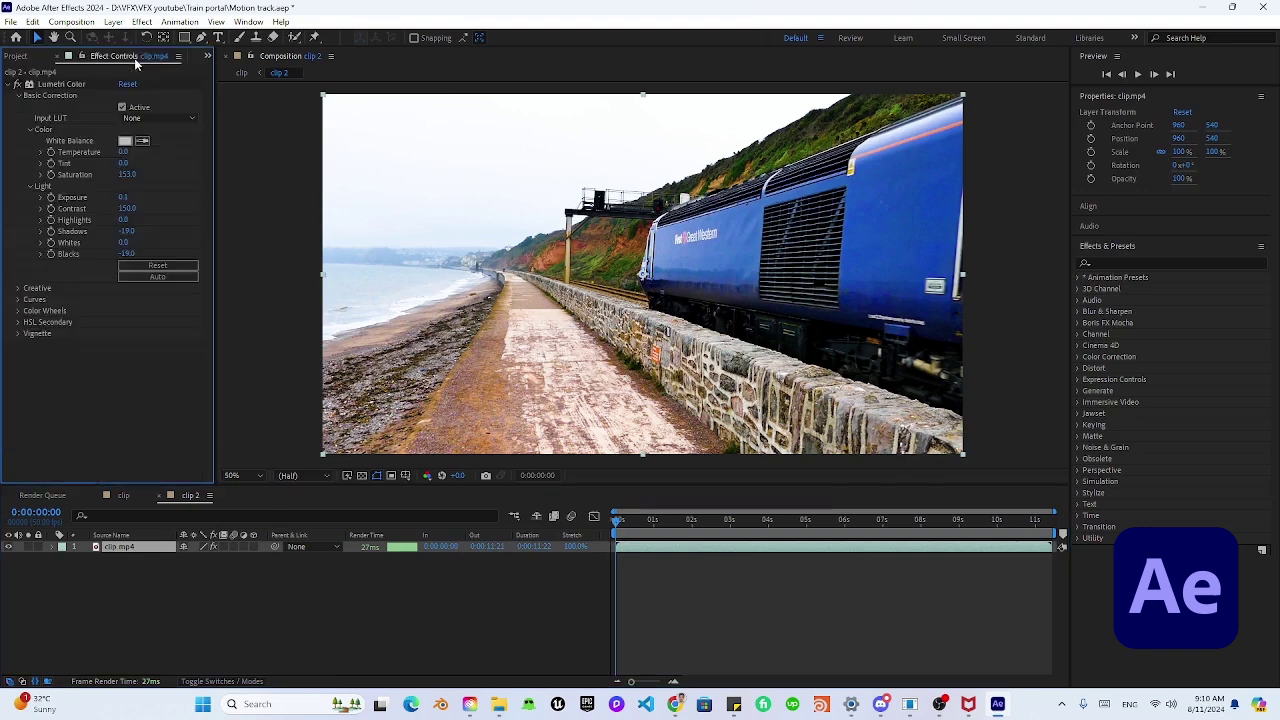
click(1098, 262)
text(lumet)
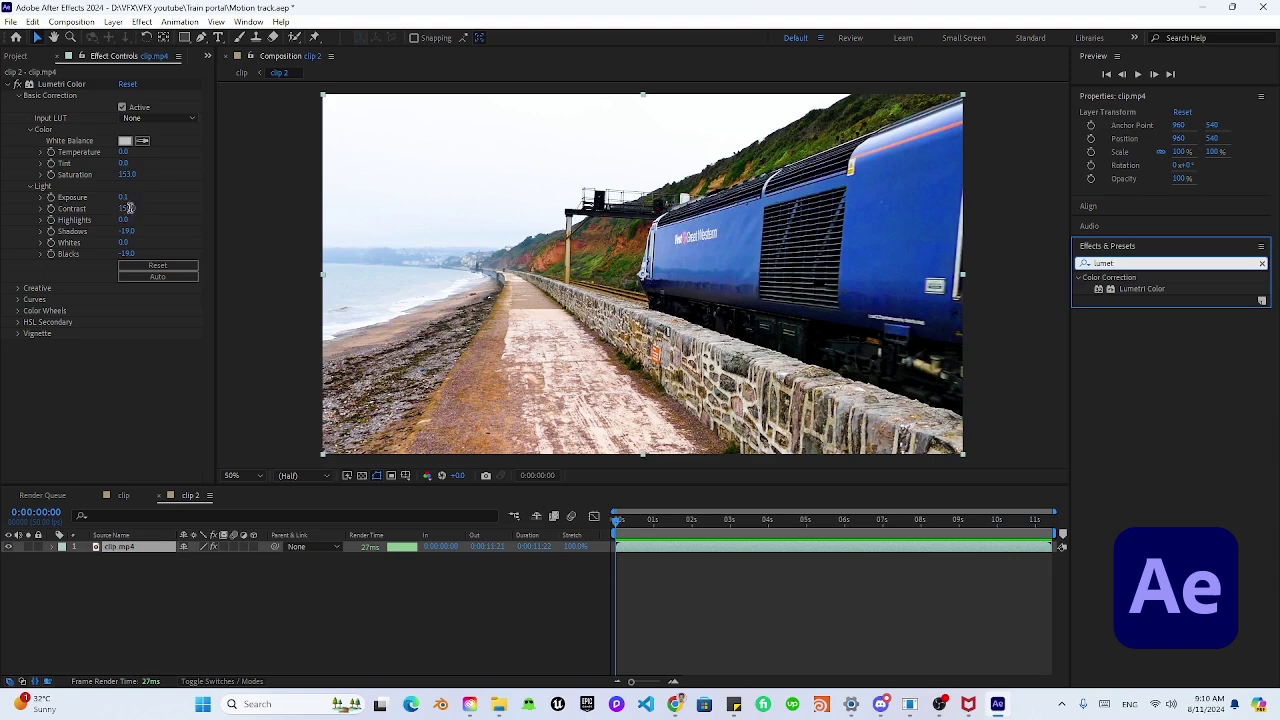
Test Lumetri Contrast at 0, then restore it to 150
click(129, 211)
click(40, 208)
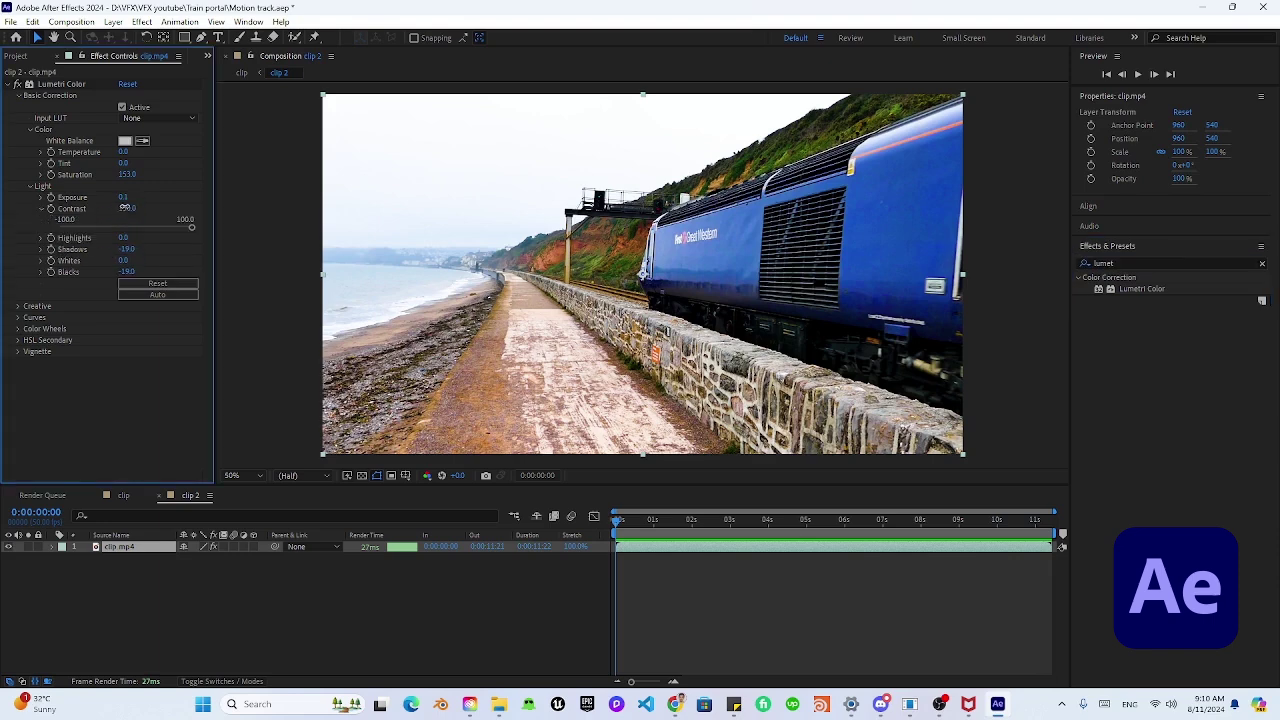
text(0)
key(Return)
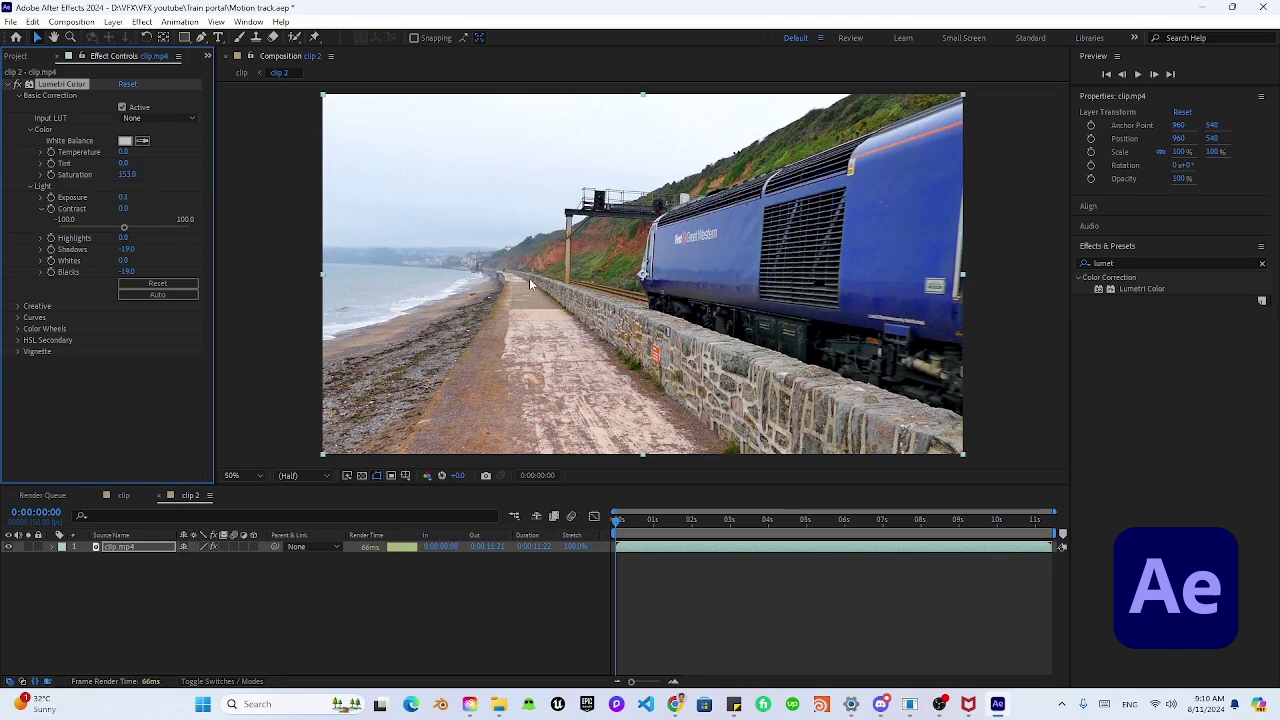
click(124, 208)
text(150)
key(Return)
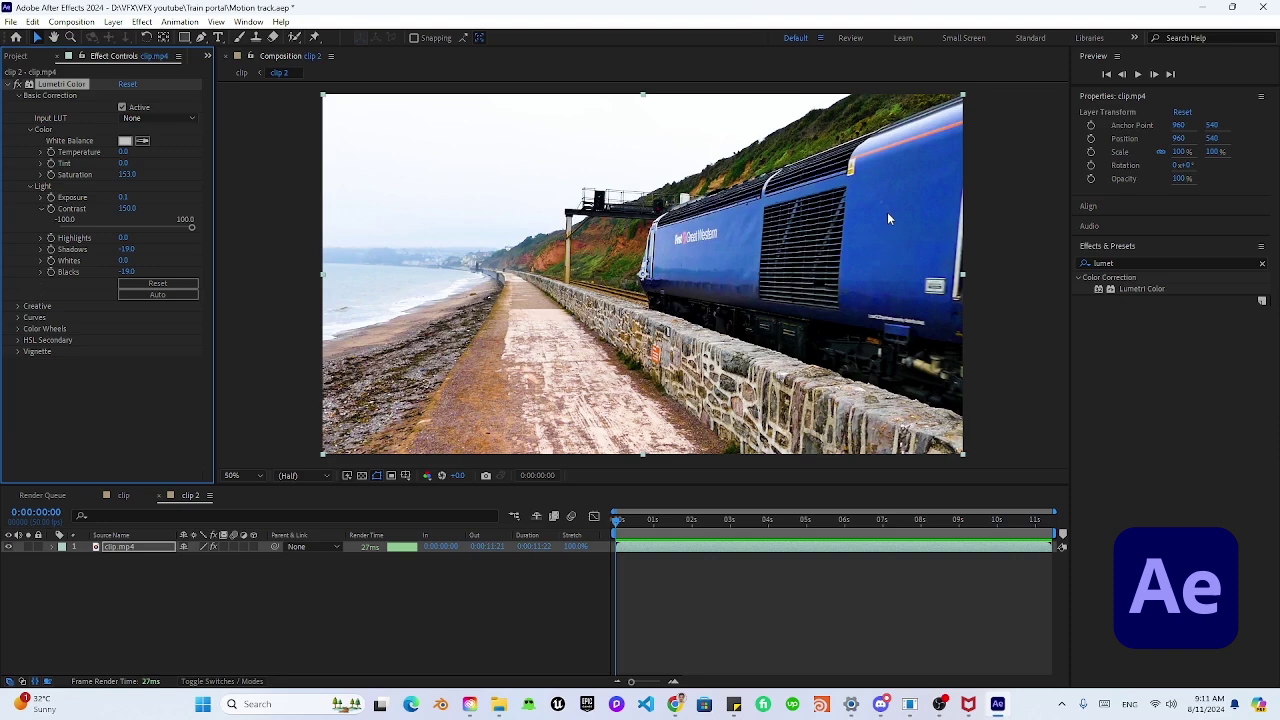
Try Saturation at 0 and 100, then settle it at 153
click(127, 174)
text(0)
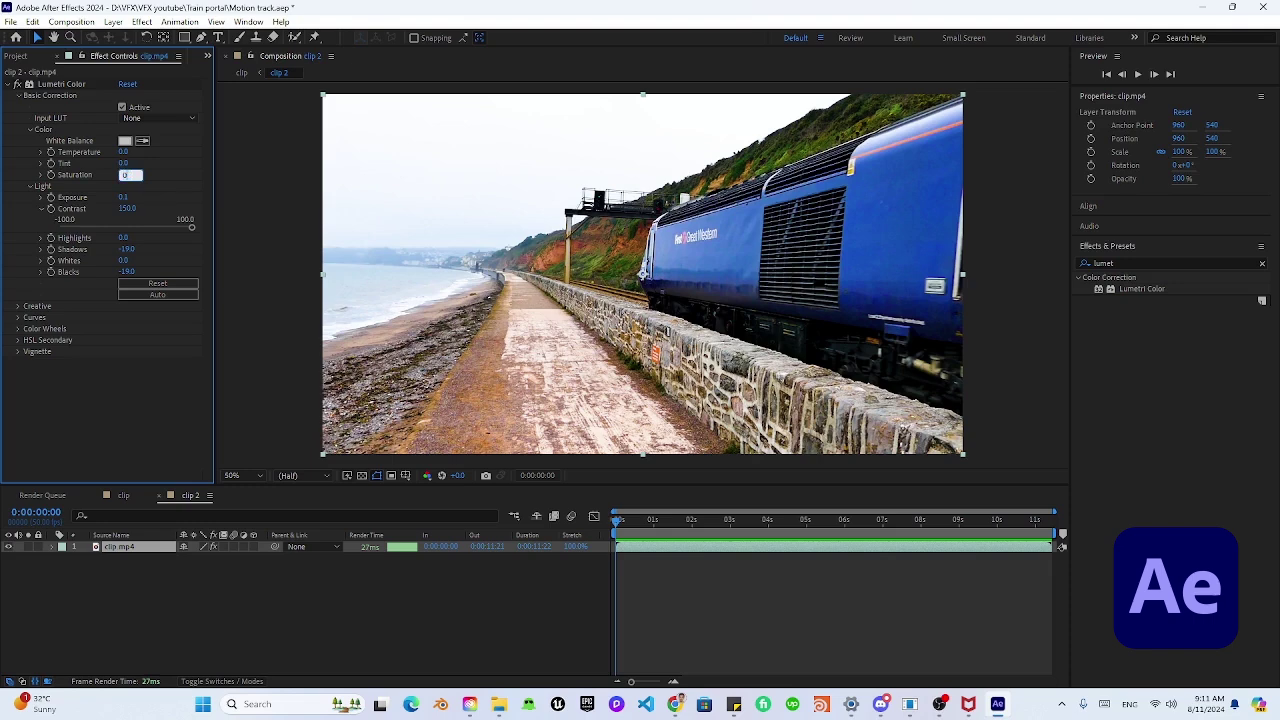
key(Return)
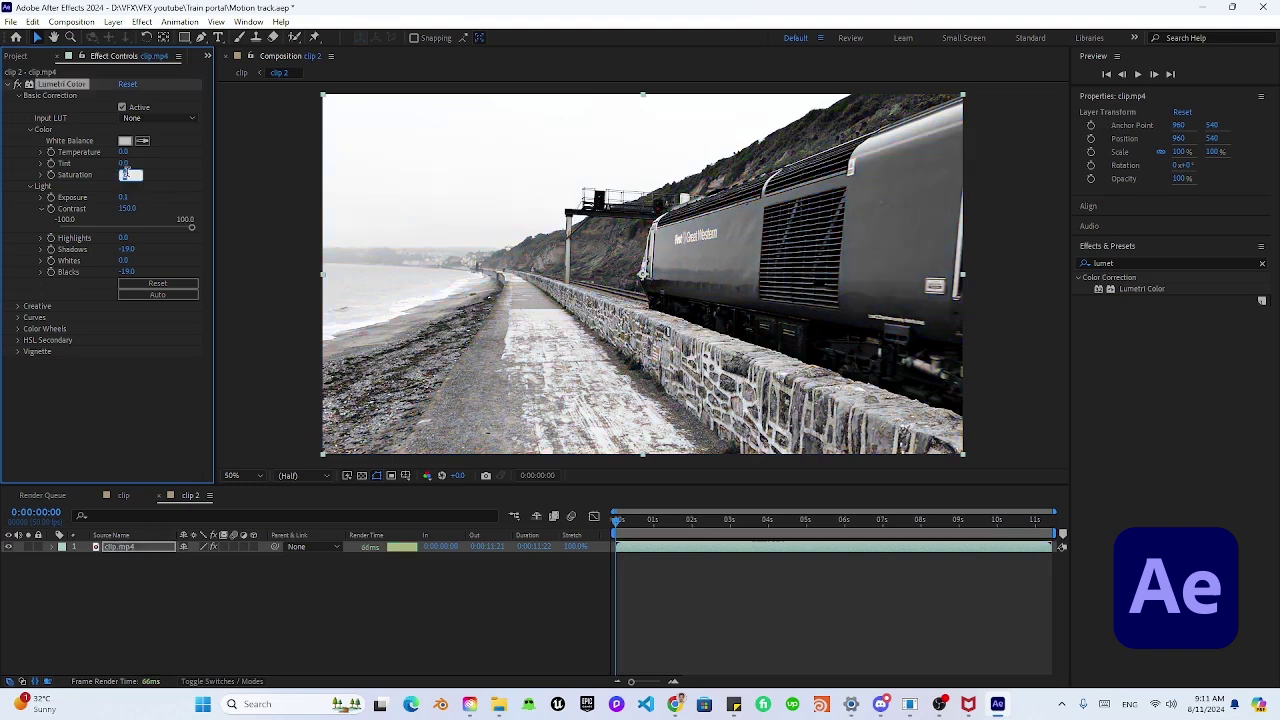
text(100)
key(Return)
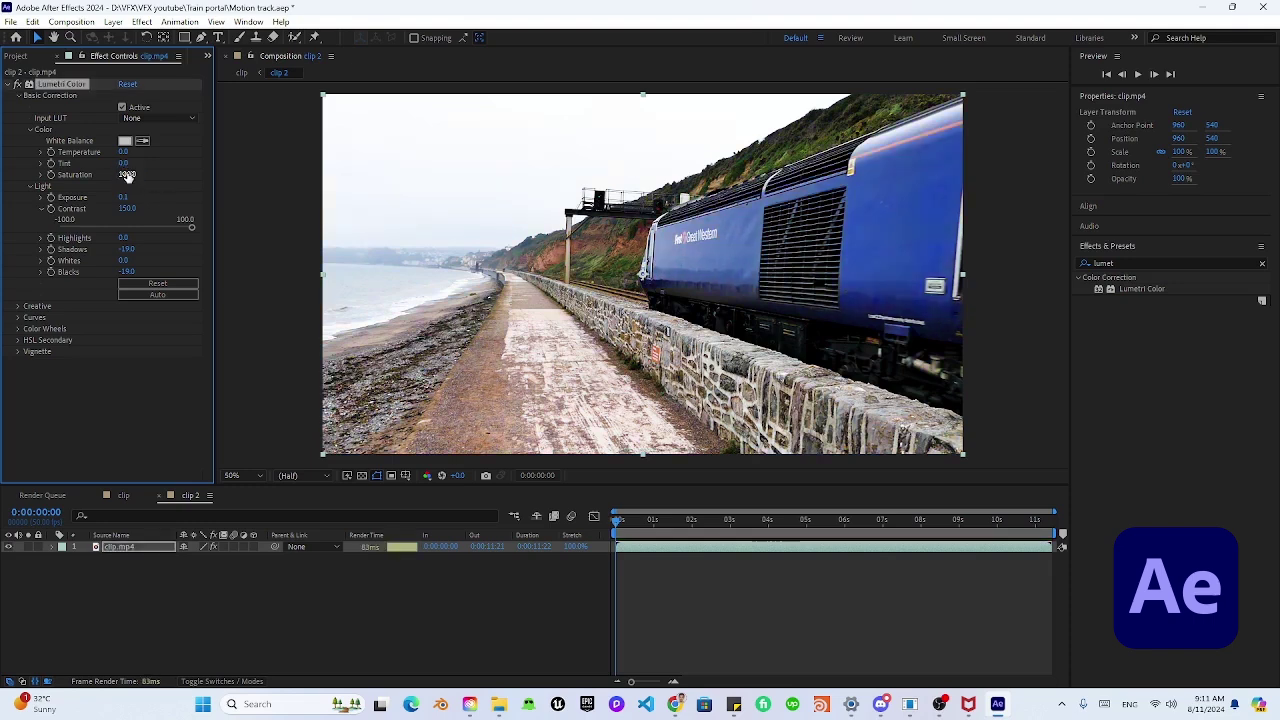
drag(128, 176, 161, 172)
click(128, 176)
text(153)
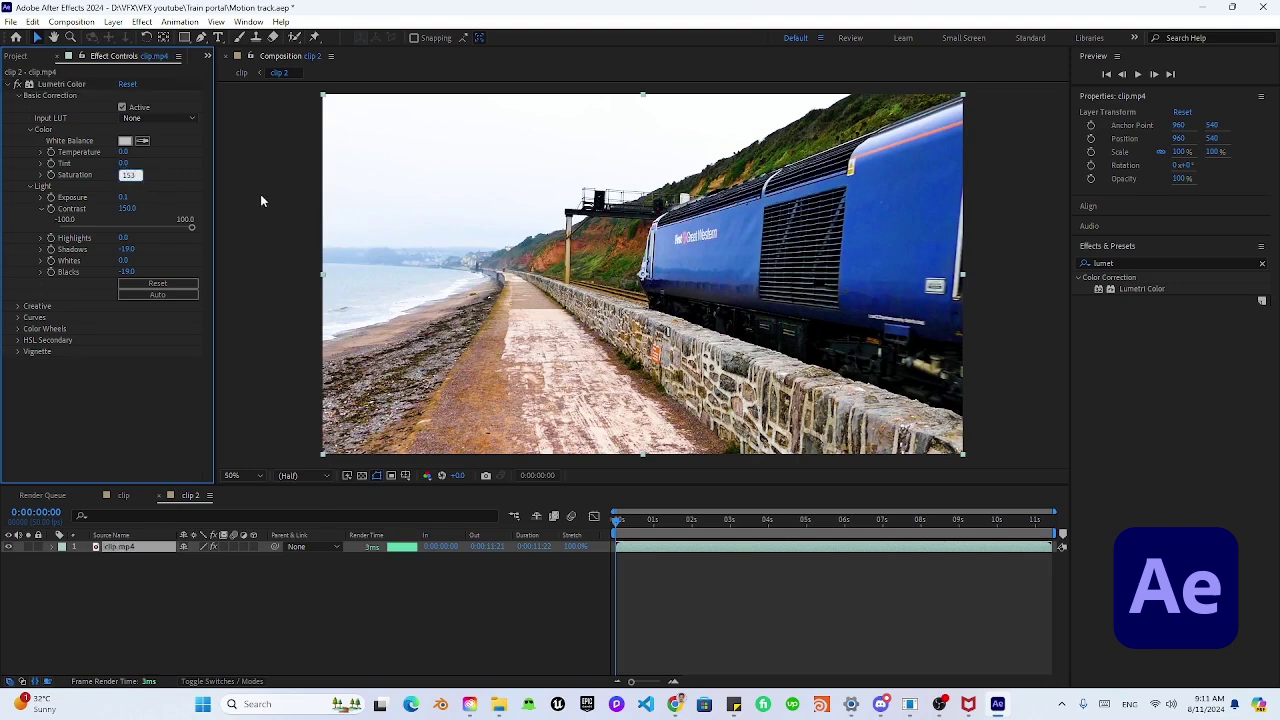
click(260, 200)
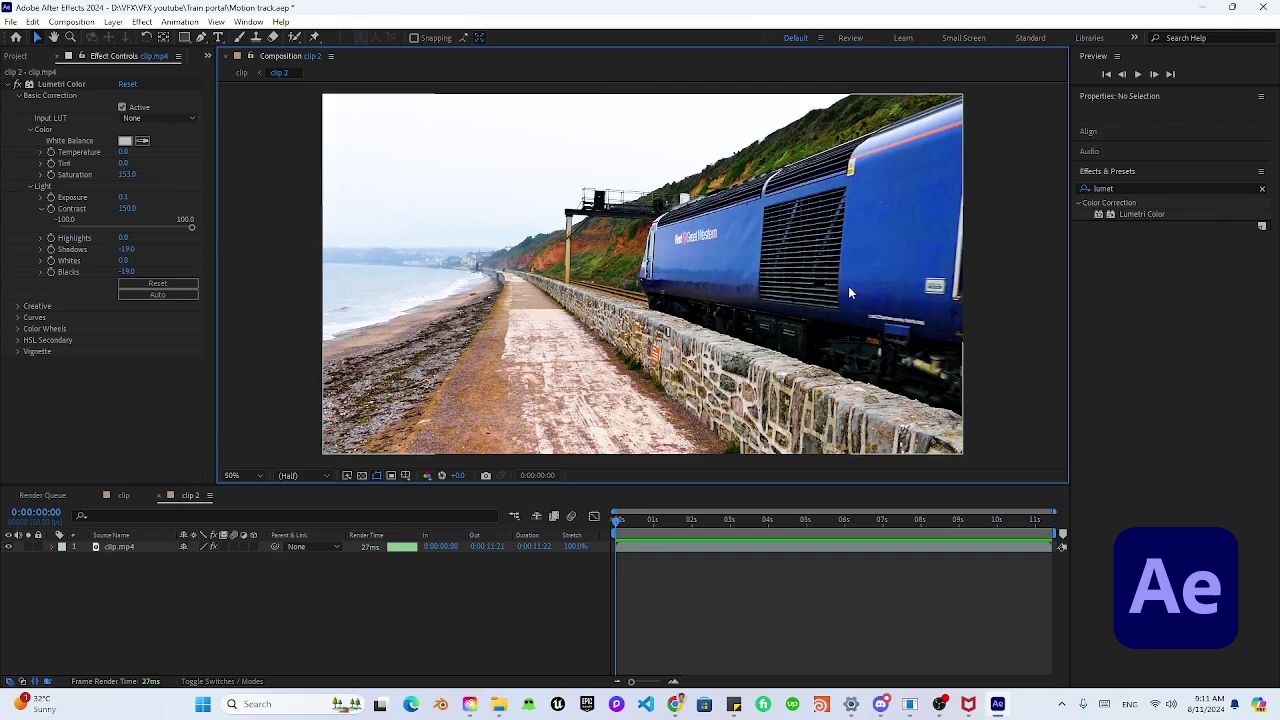
In the clip comp, enable Detailed Analysis and Auto-delete Points, then show the 3D Camera Tracker's track points
click(123, 496)
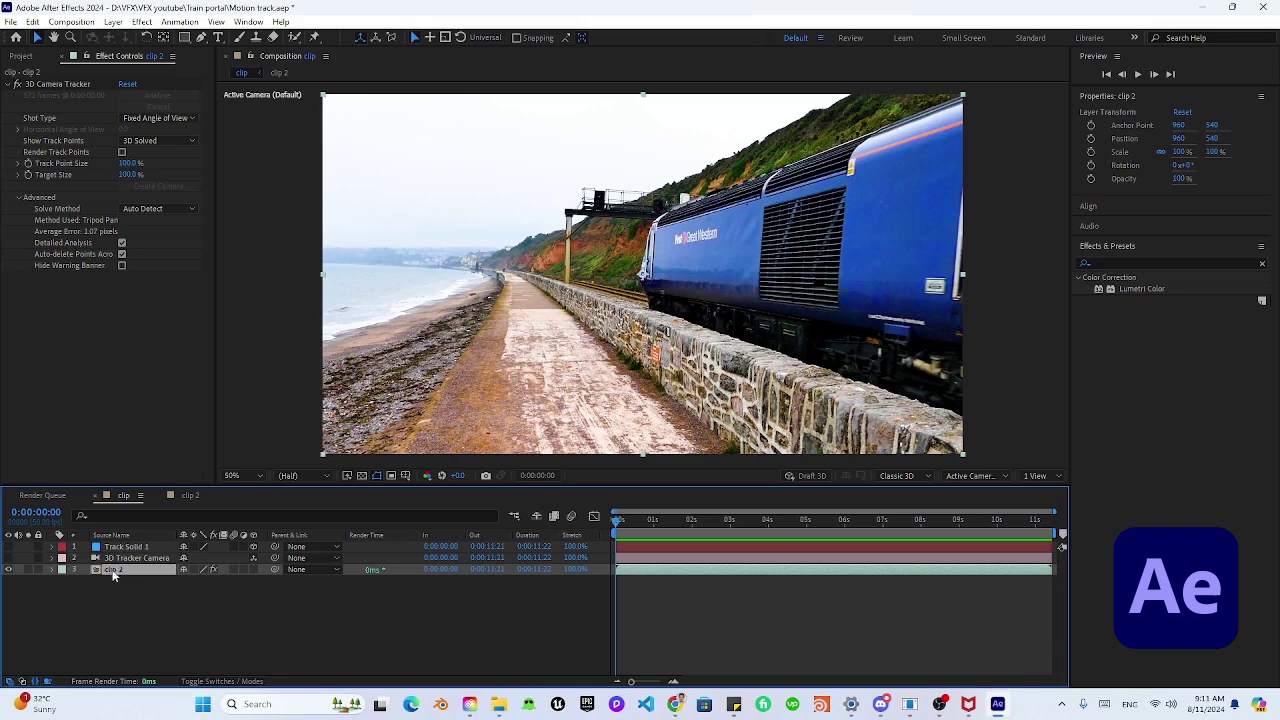
double_click(134, 569)
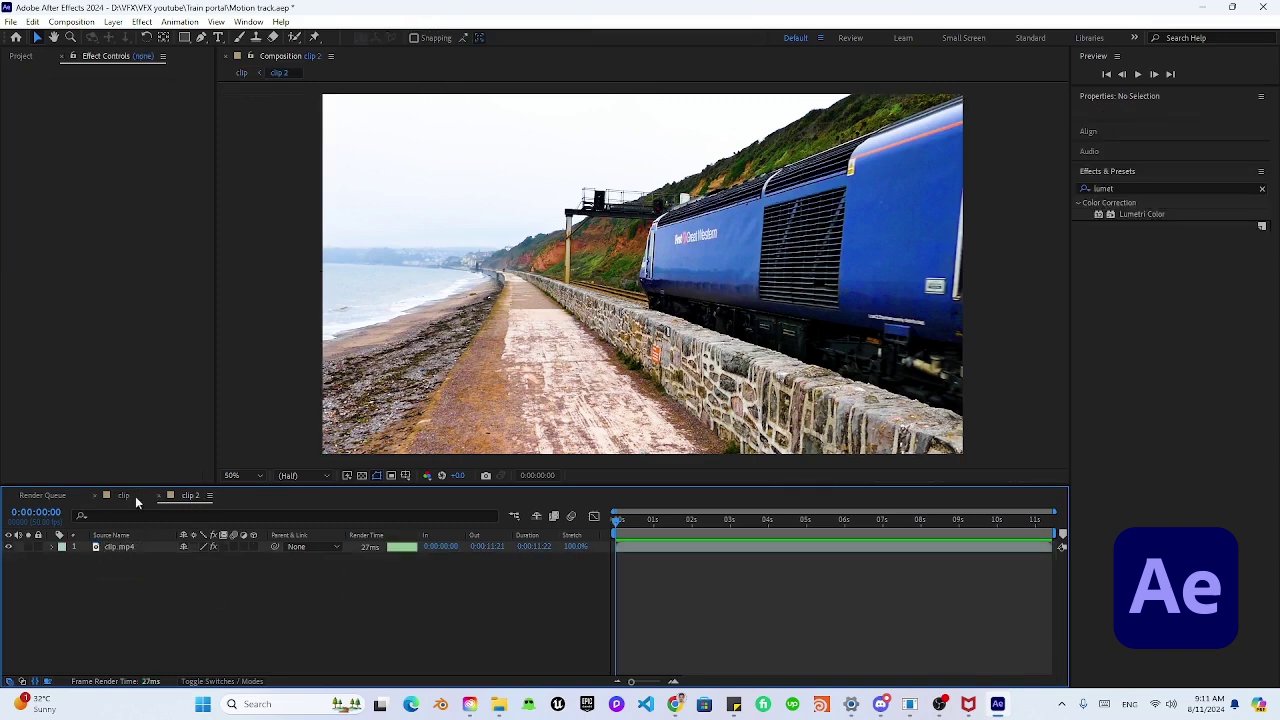
click(123, 496)
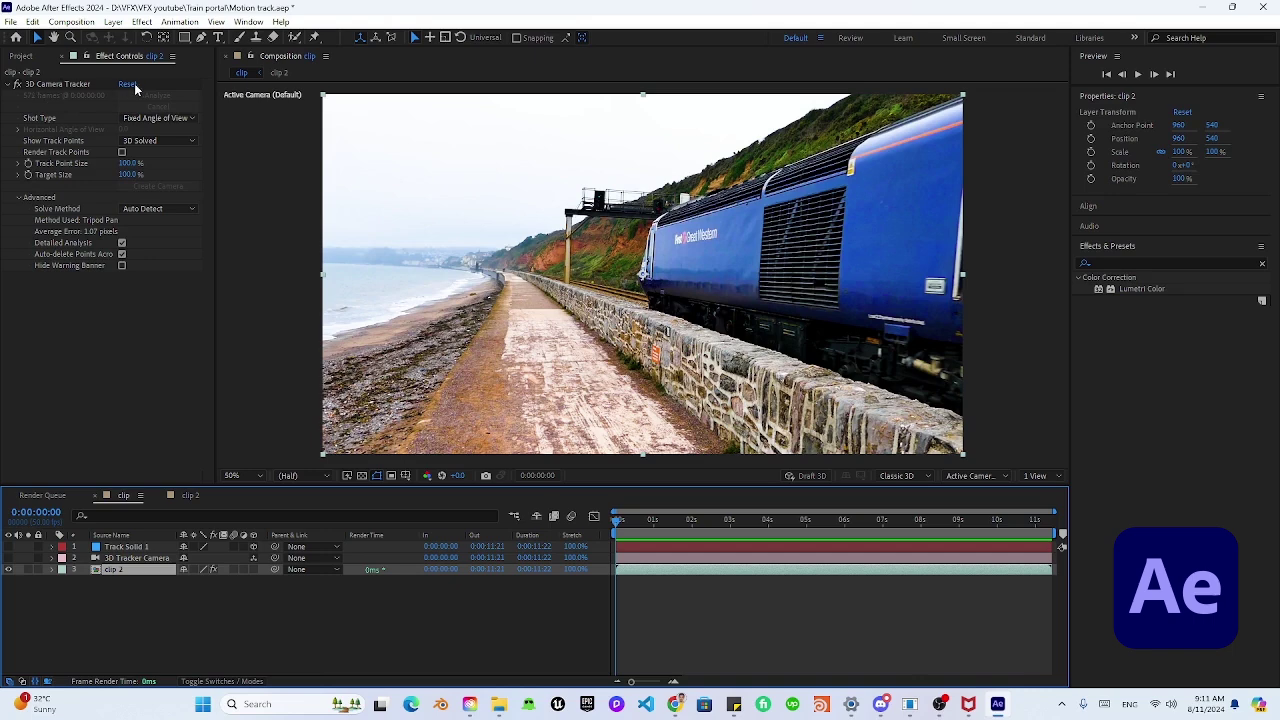
click(121, 243)
click(121, 254)
click(40, 85)
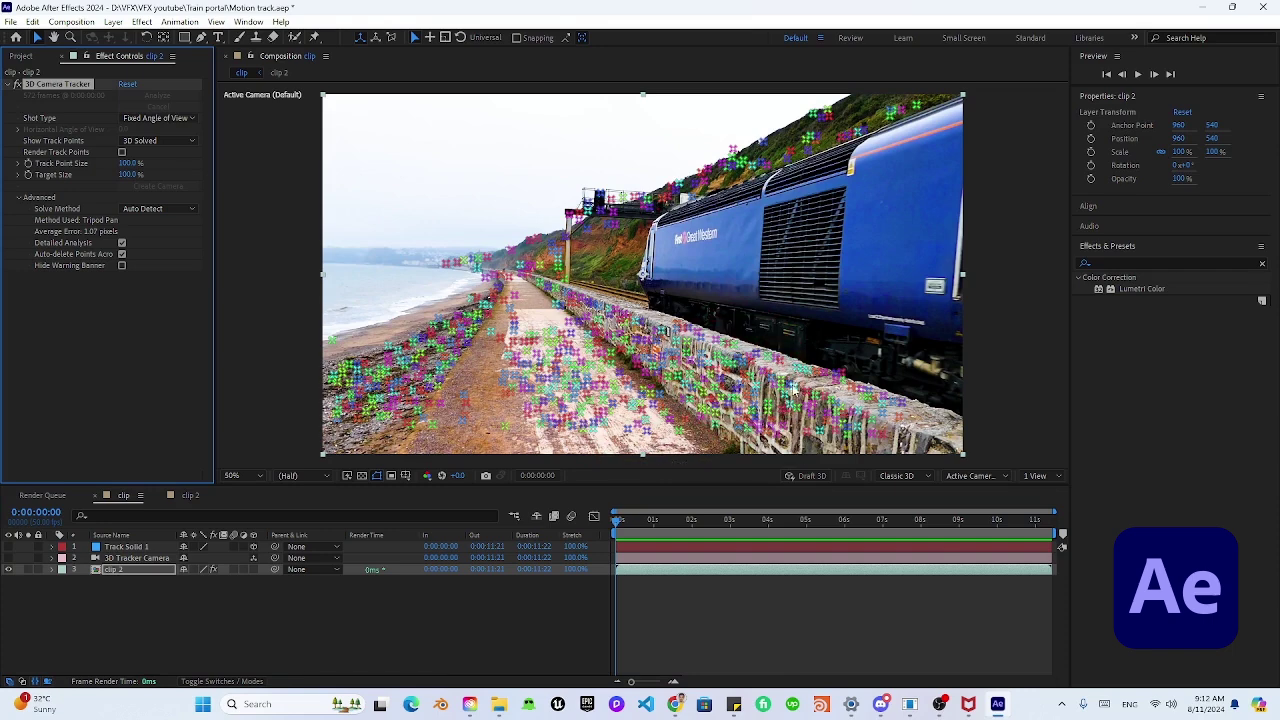
Turn on Detailed Analysis and lasso path track points, dismissing the creation menu unused
click(122, 243)
click(520, 385)
mouse_move(520, 386)
mouse_down()
mouse_move(546, 410)
mouse_move(599, 422)
mouse_move(633, 352)
mouse_move(548, 317)
mouse_move(528, 370)
mouse_move(570, 371)
mouse_up()
right_click(572, 372)
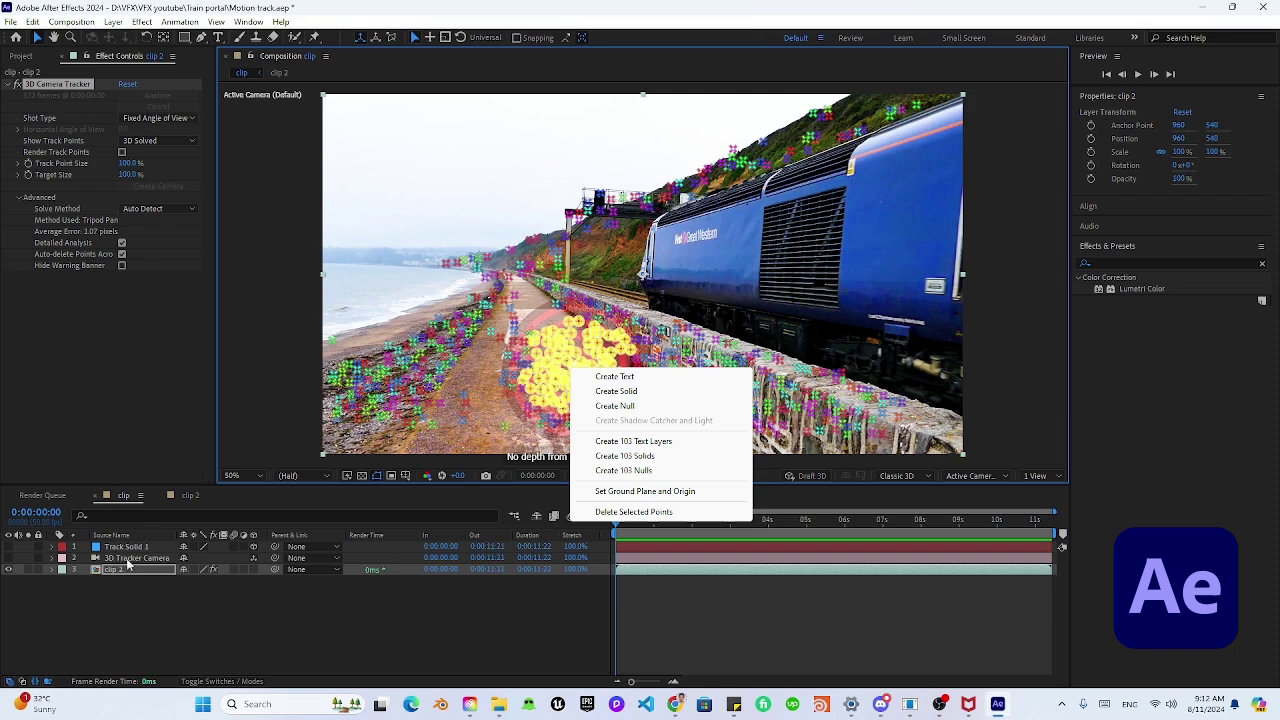
click(532, 593)
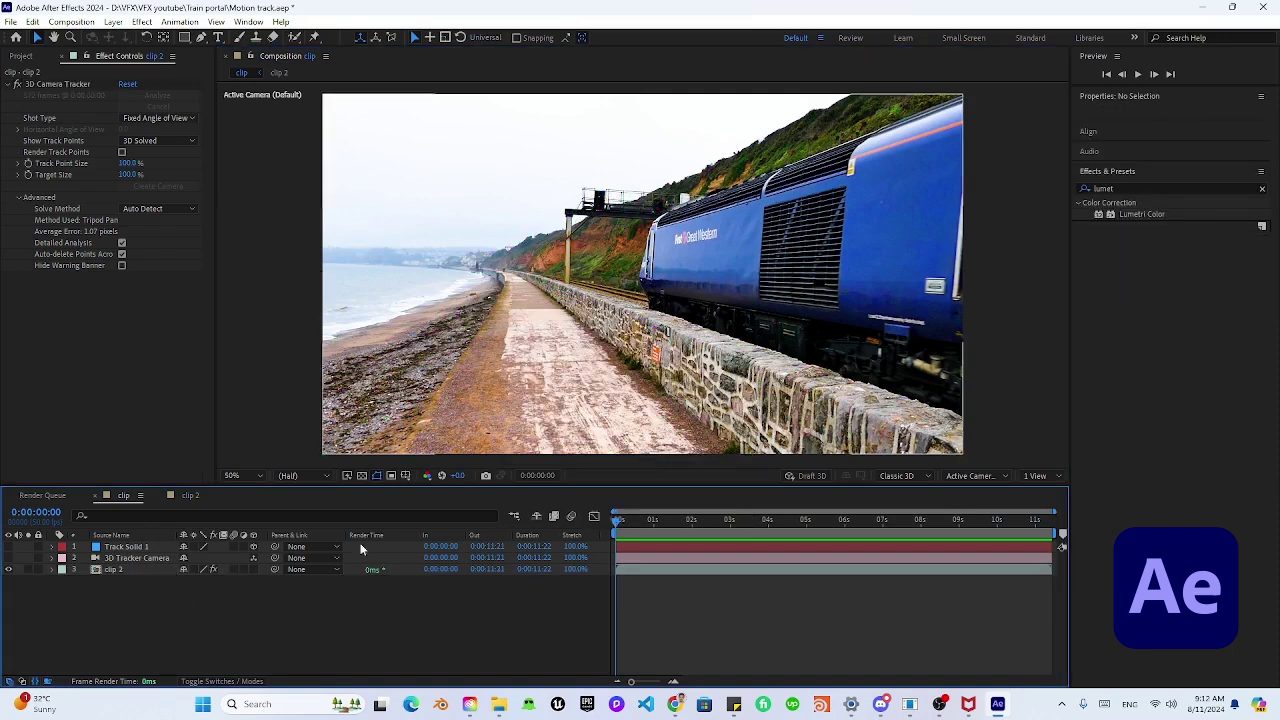
Delete the Track Solid 1 and 3D Tracker Camera layers
click(118, 548)
key(Delete)
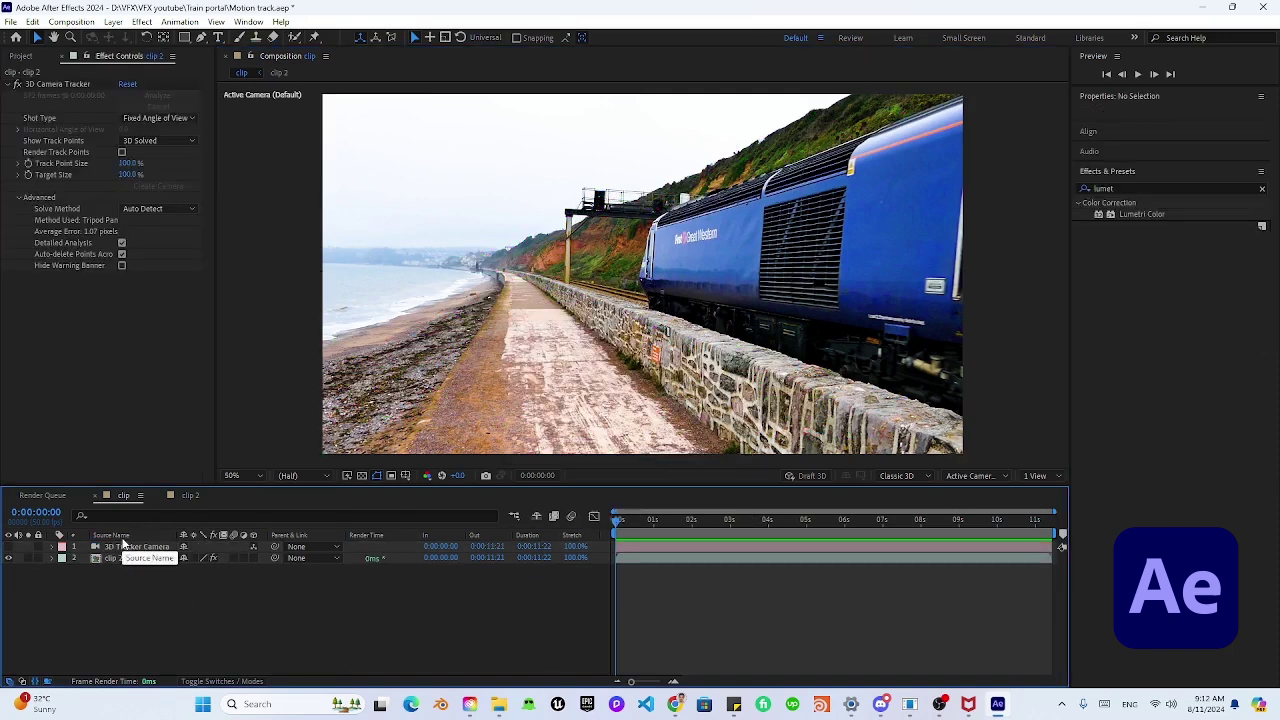
click(131, 548)
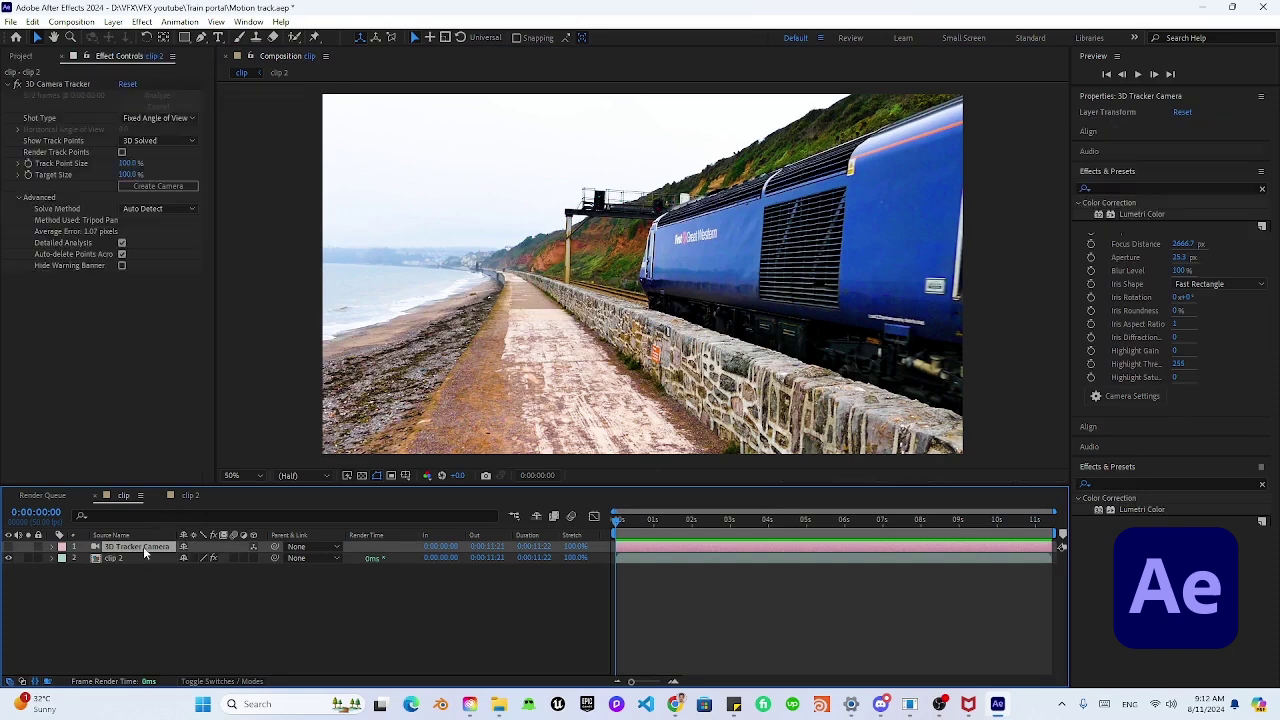
key(Delete)
Reselect clip 2, lasso track points near the wall and dismiss the creation menu
click(42, 84)
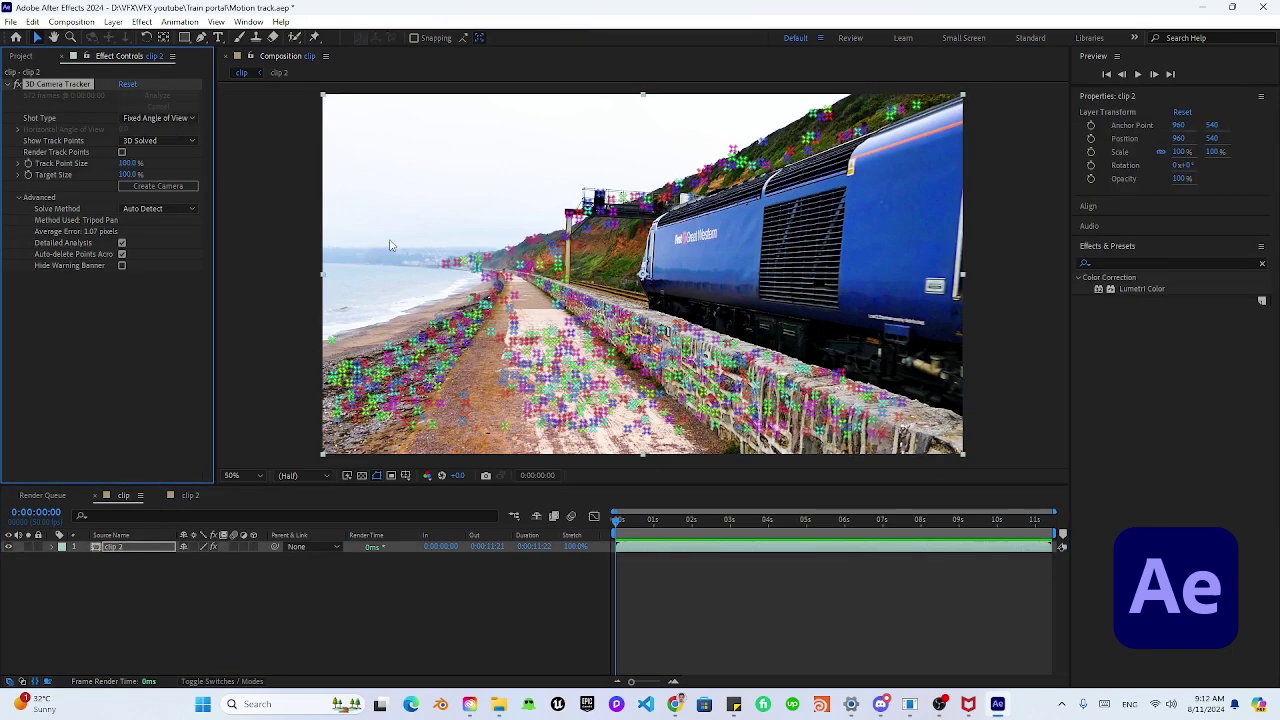
drag(510, 318, 645, 408)
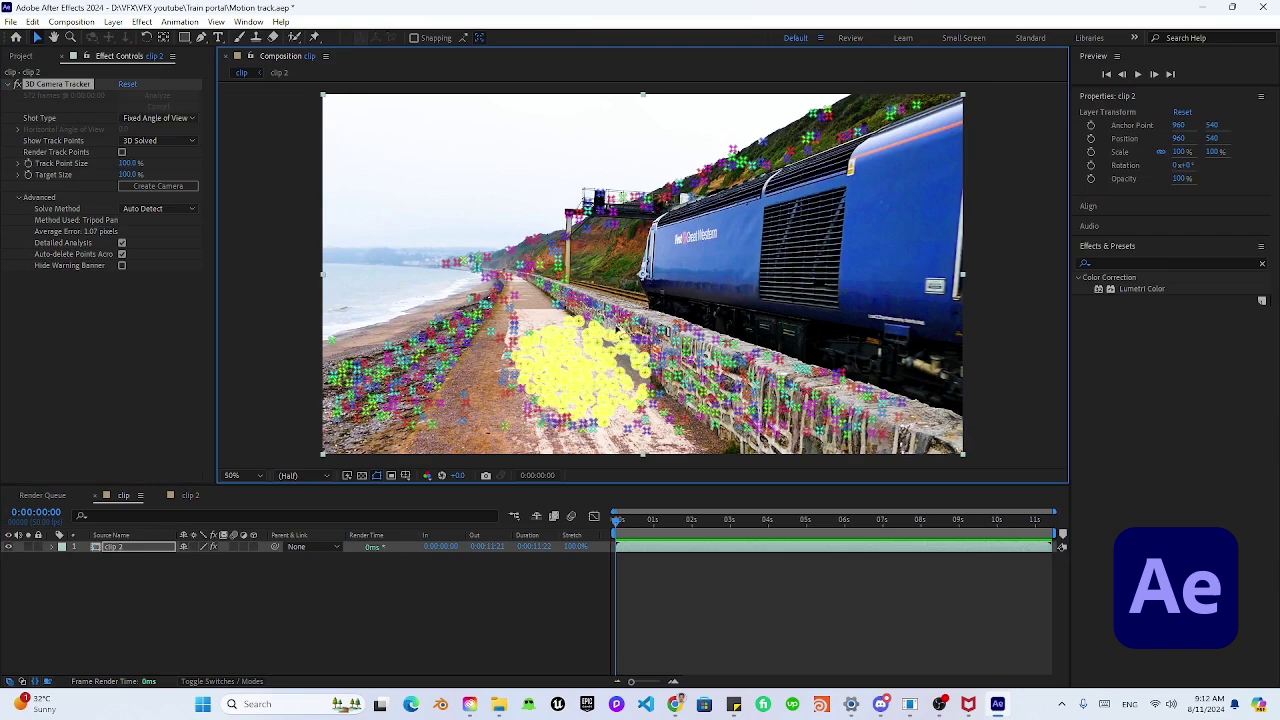
right_click(583, 357)
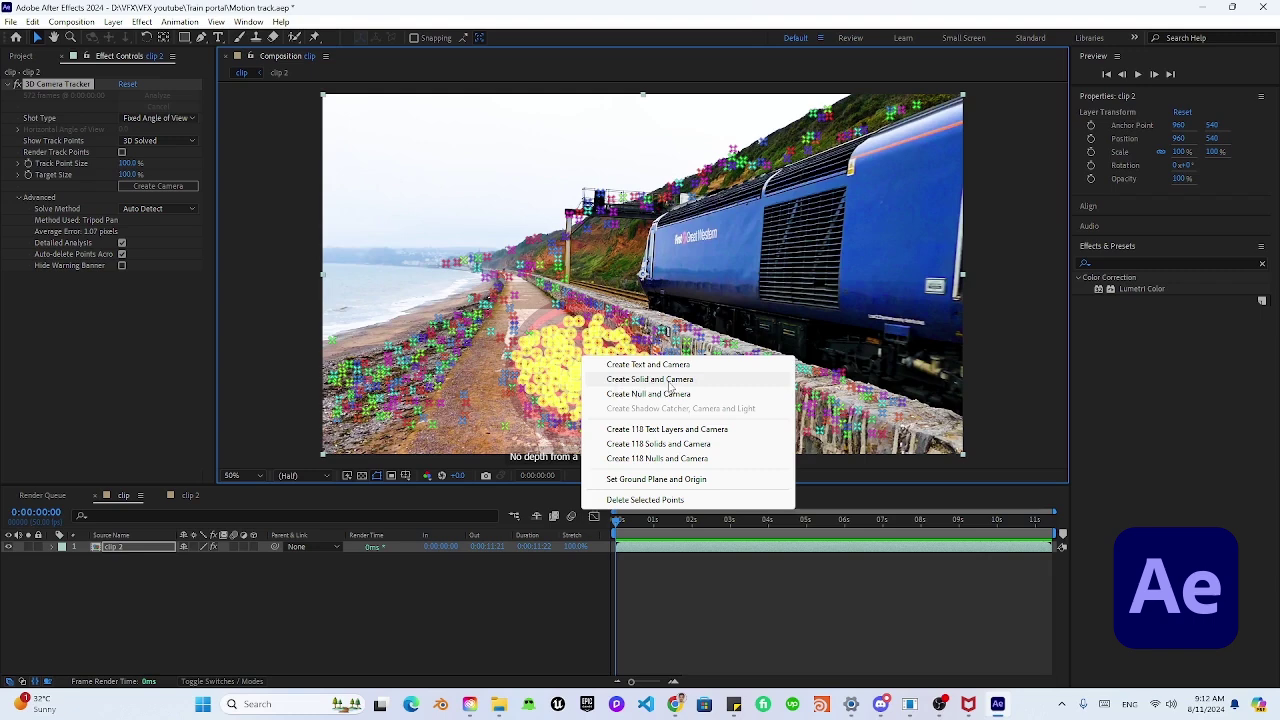
click(209, 600)
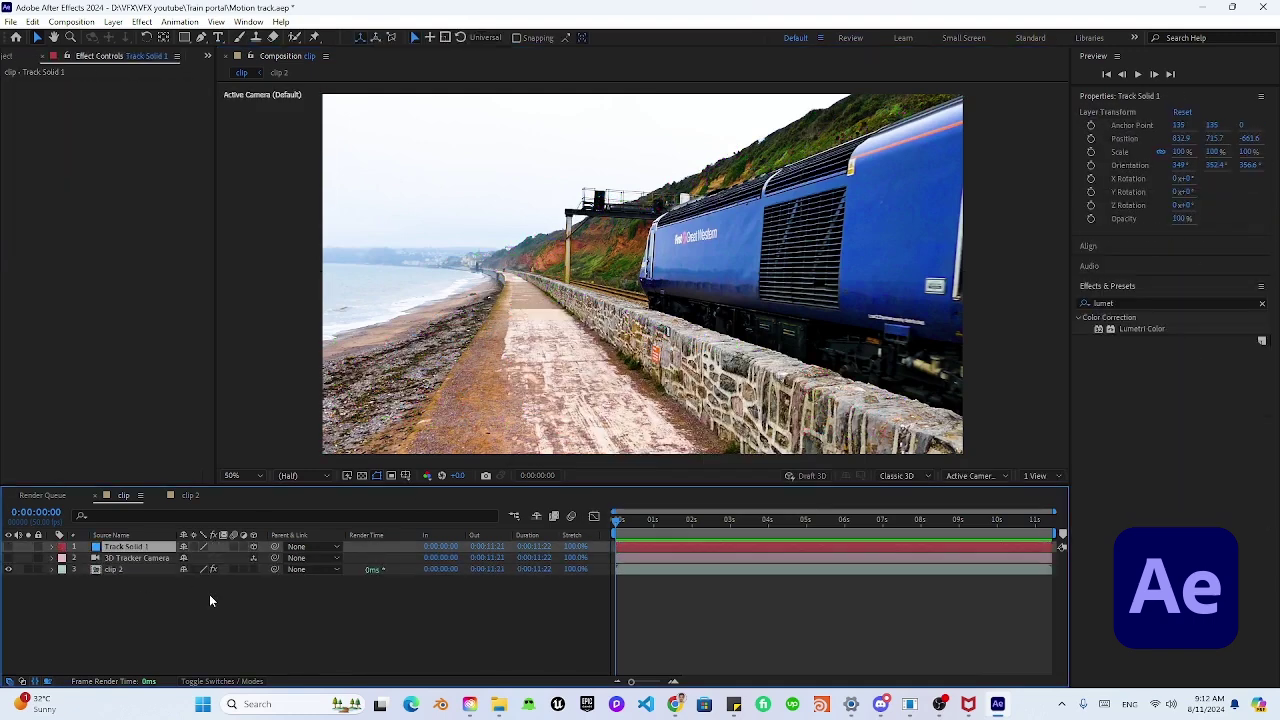
click(118, 569)
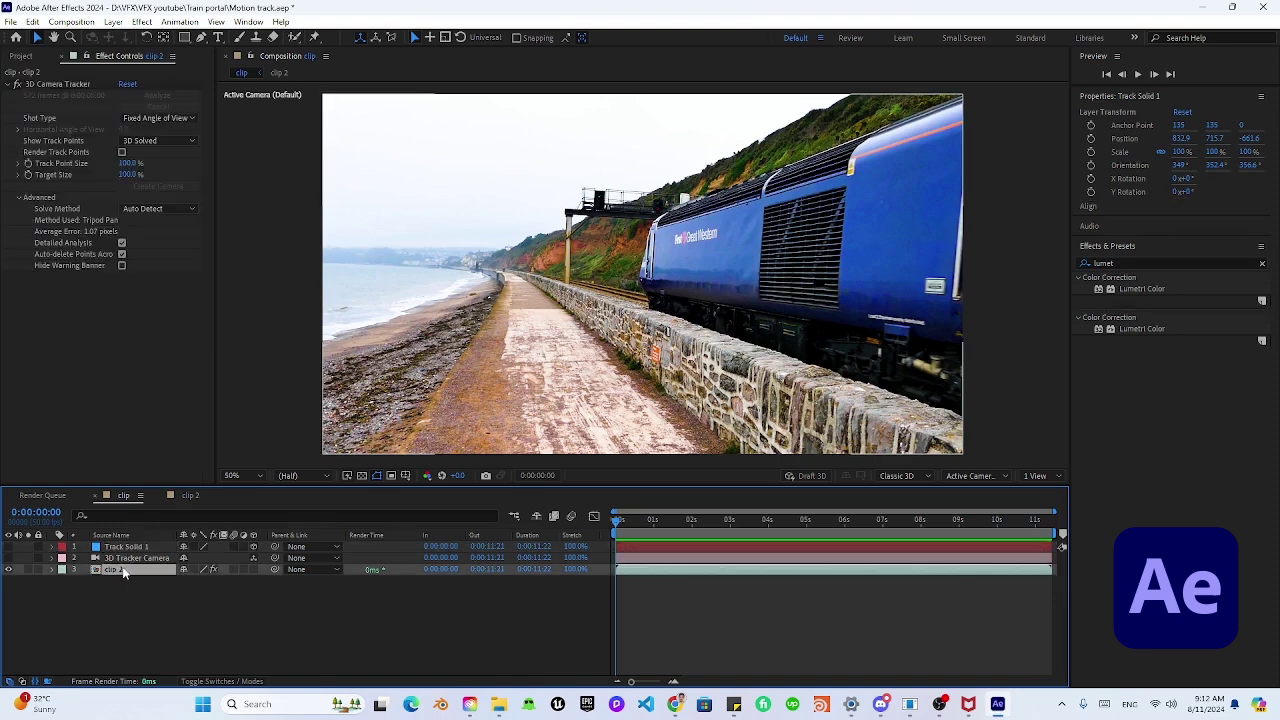
click(66, 83)
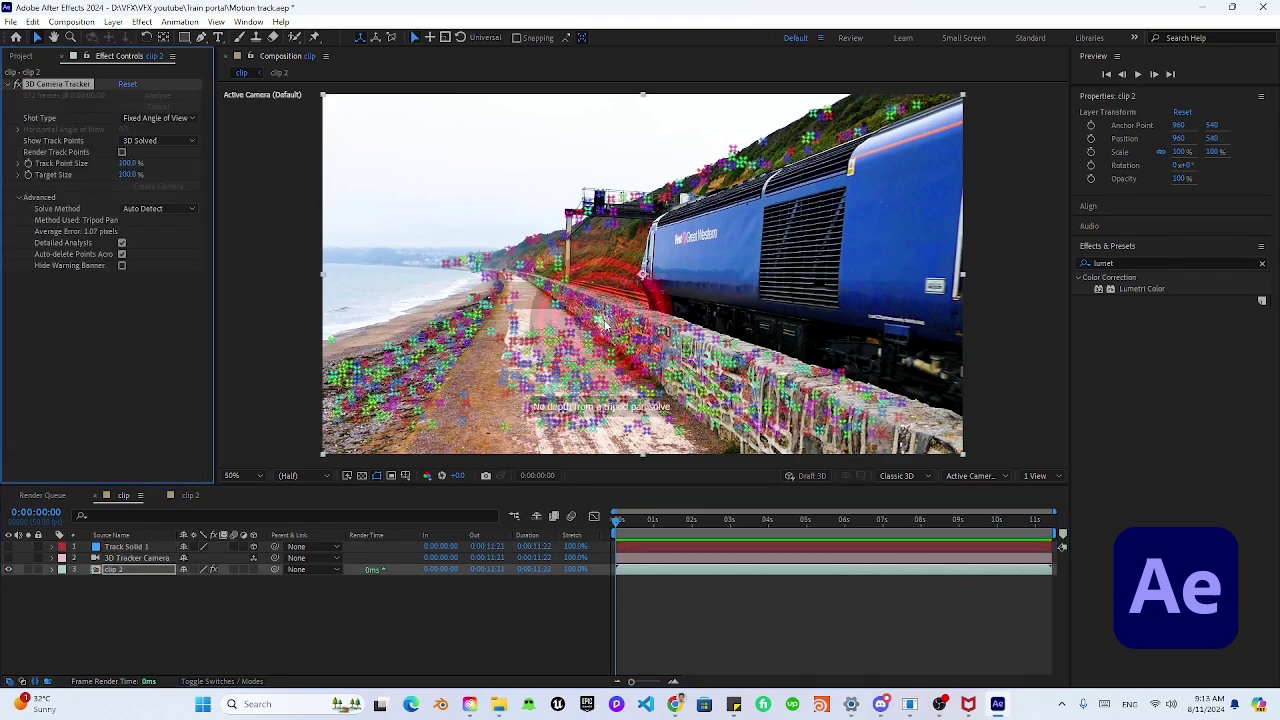
click(568, 360)
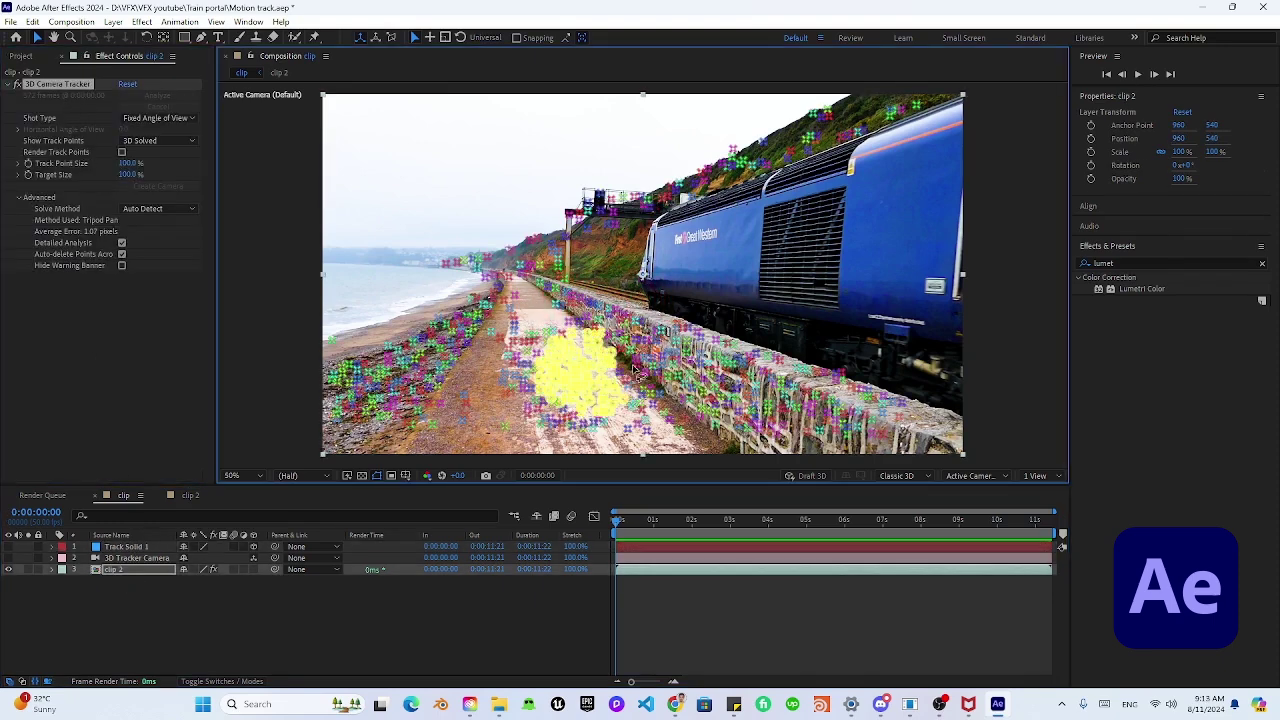
right_click(585, 338)
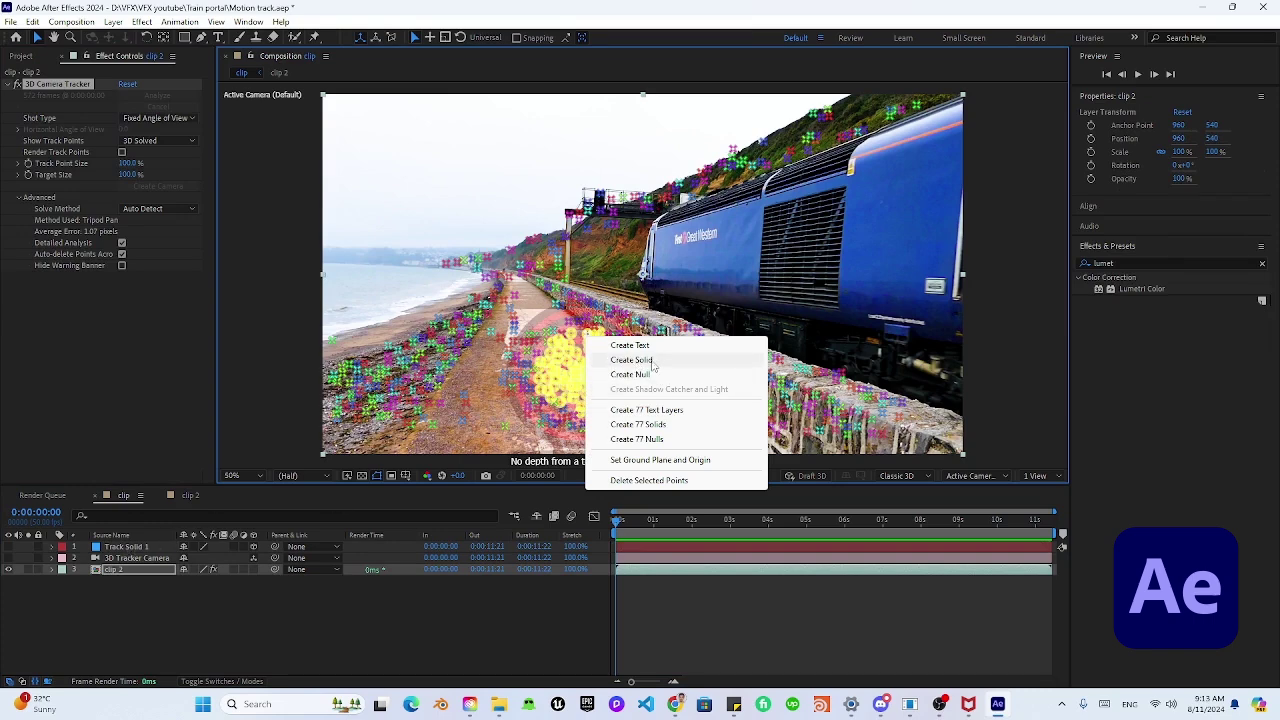
click(632, 360)
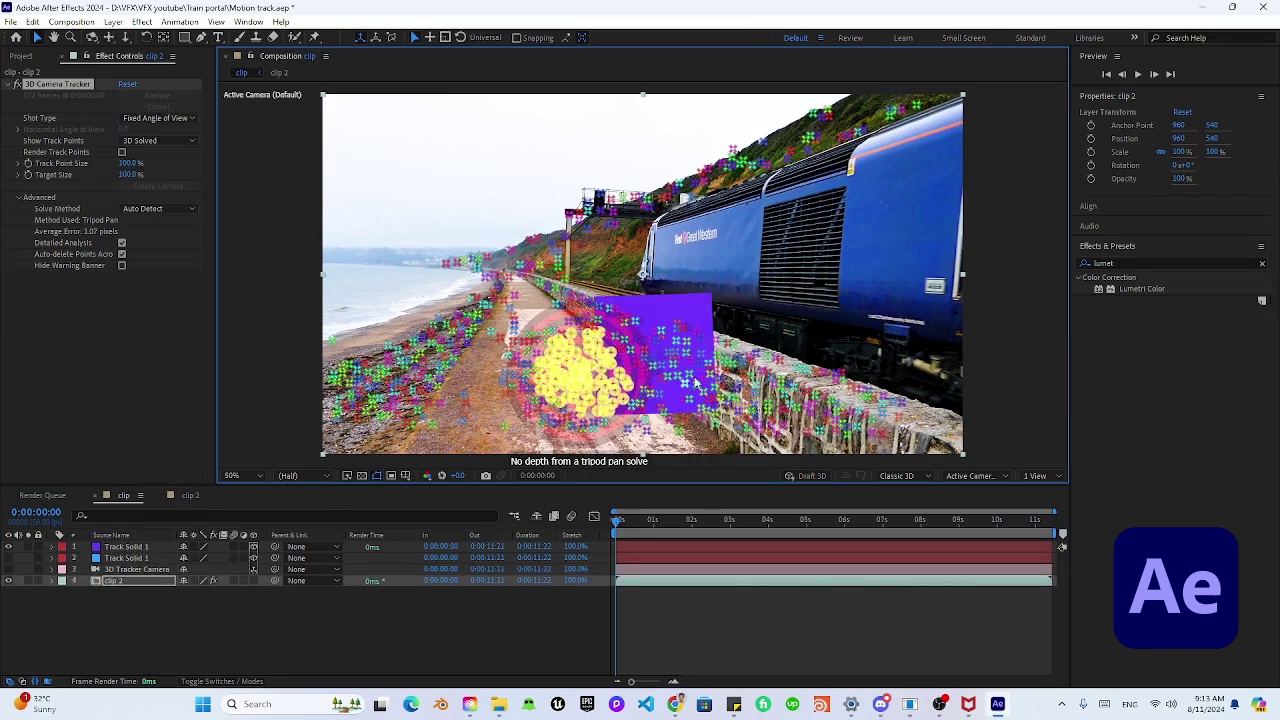
click(626, 523)
mouse_move(628, 526)
mouse_down()
mouse_move(768, 524)
mouse_move(616, 525)
mouse_up()
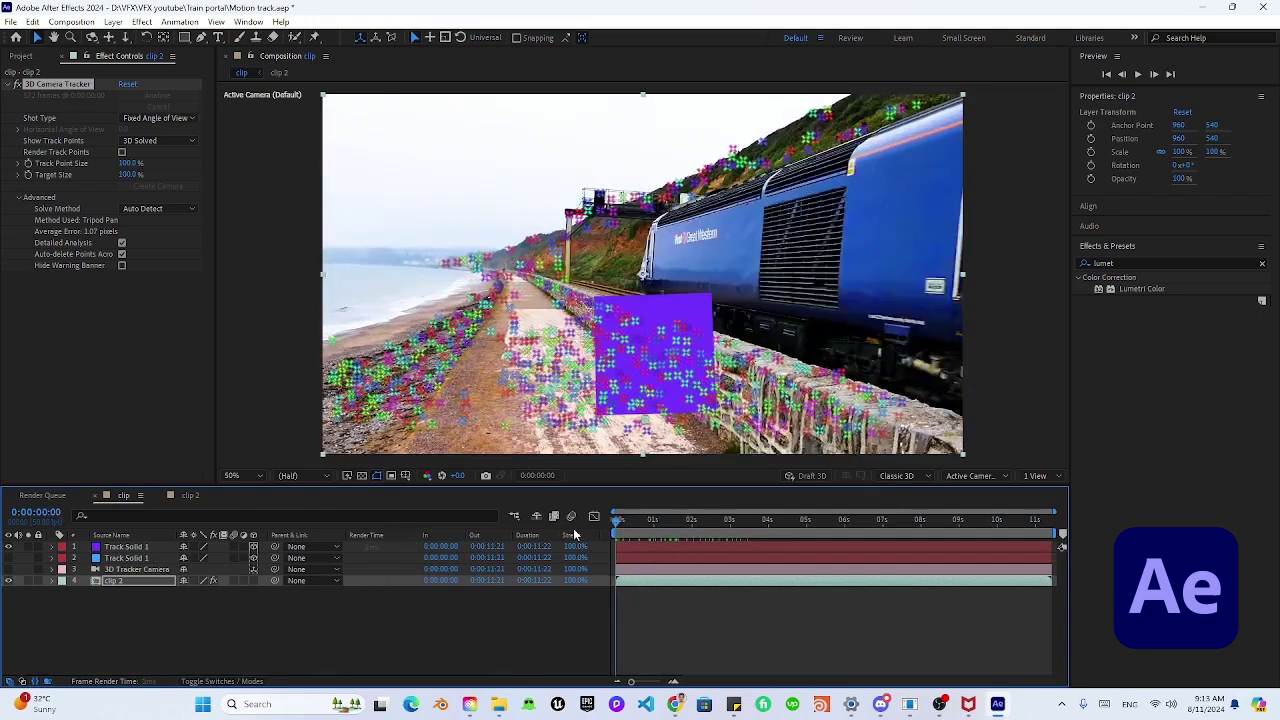
click(118, 549)
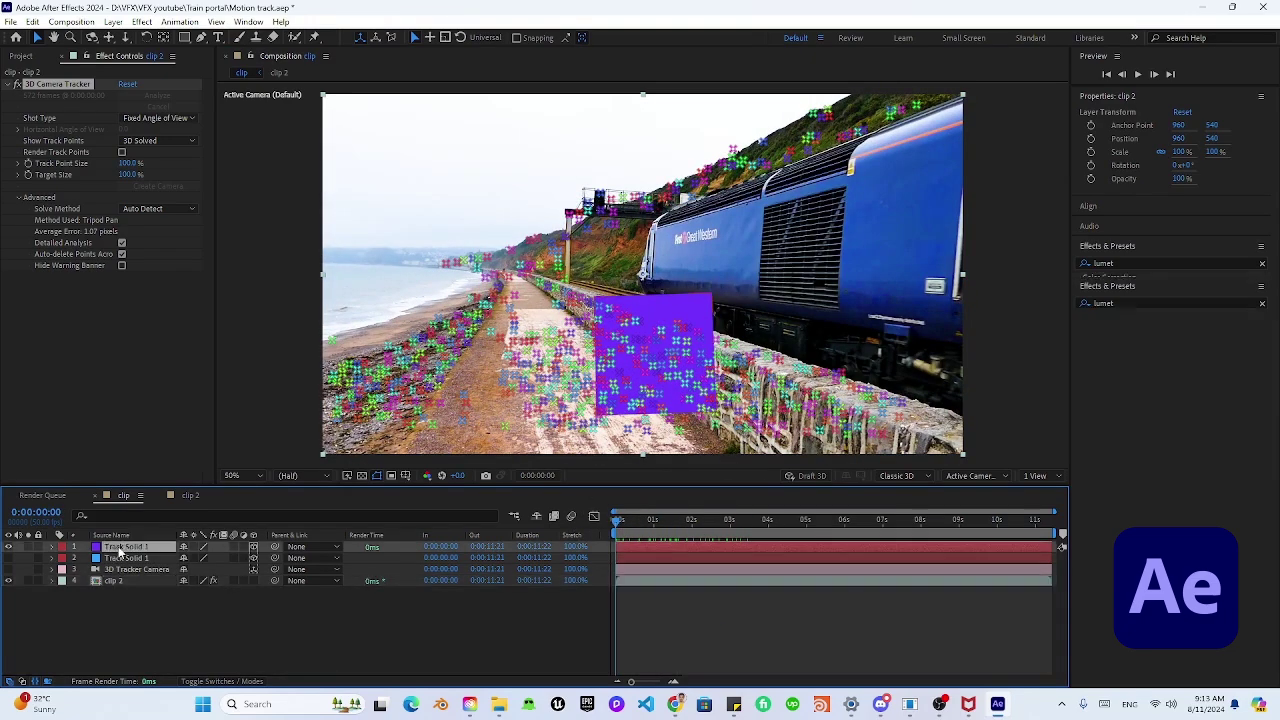
key(Delete)
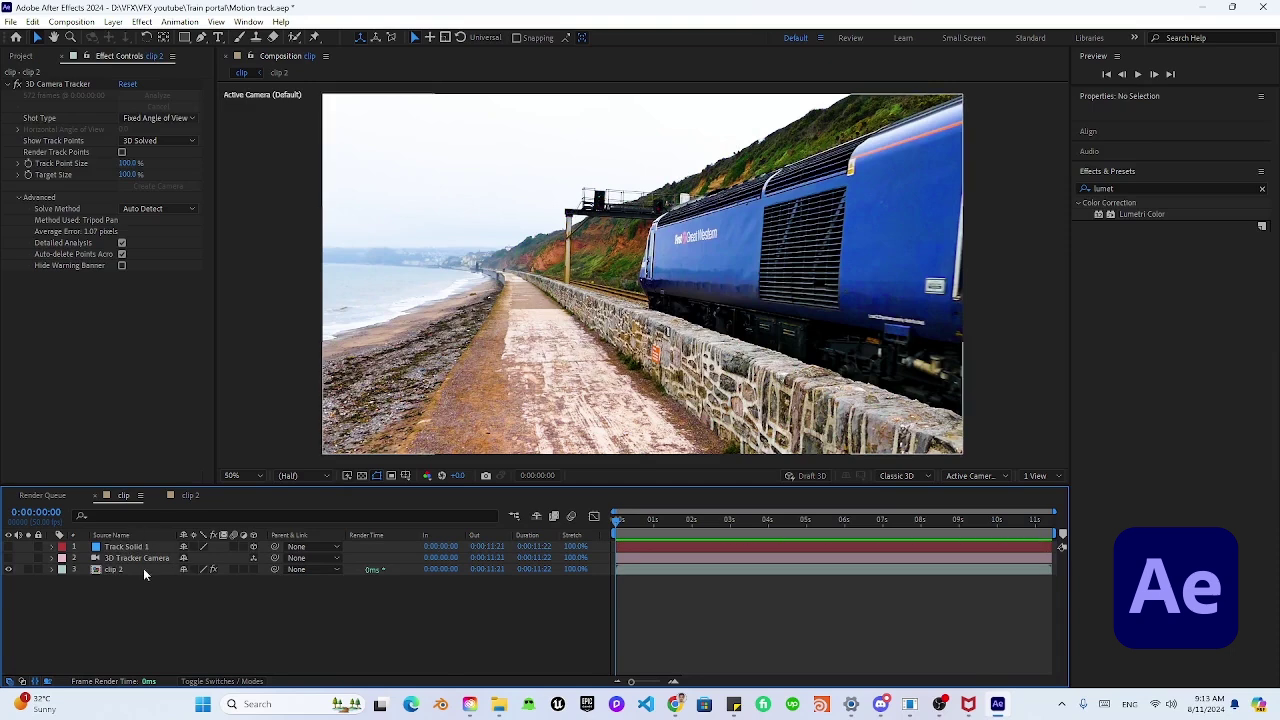
Make Track Solid 1 visible and select it together with the 3D Tracker Camera and clip 2
click(123, 570)
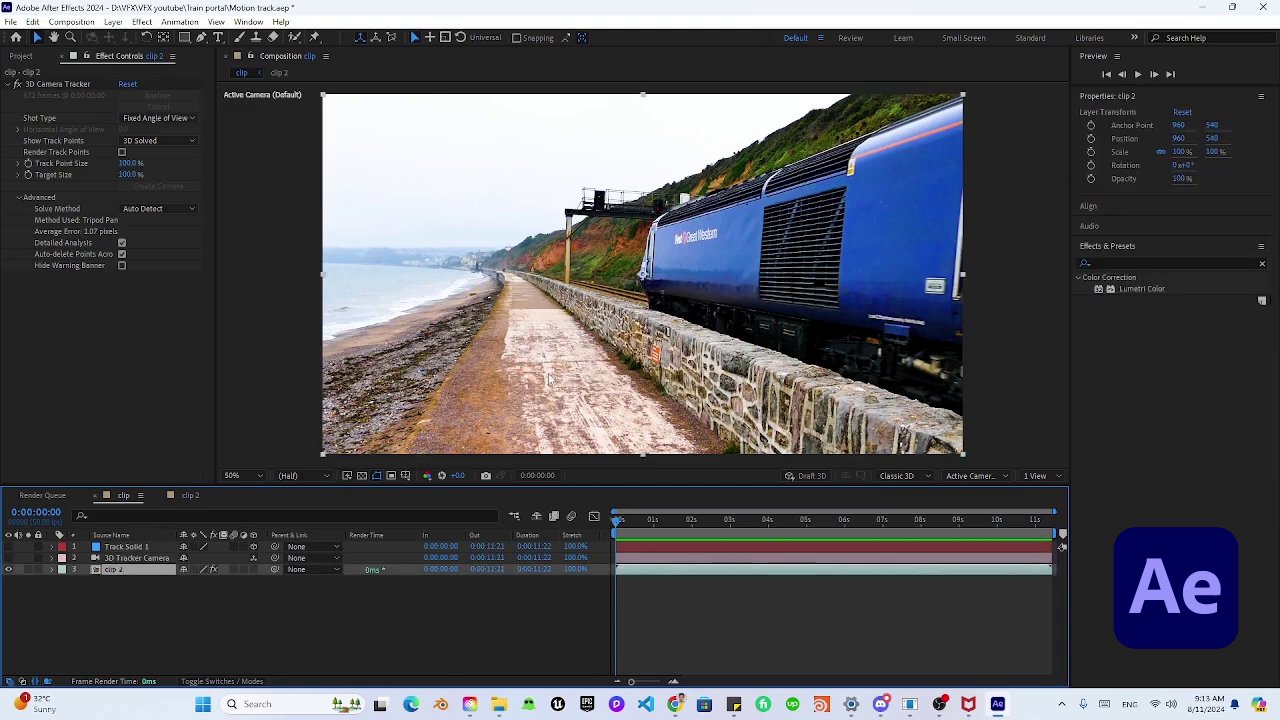
click(125, 547)
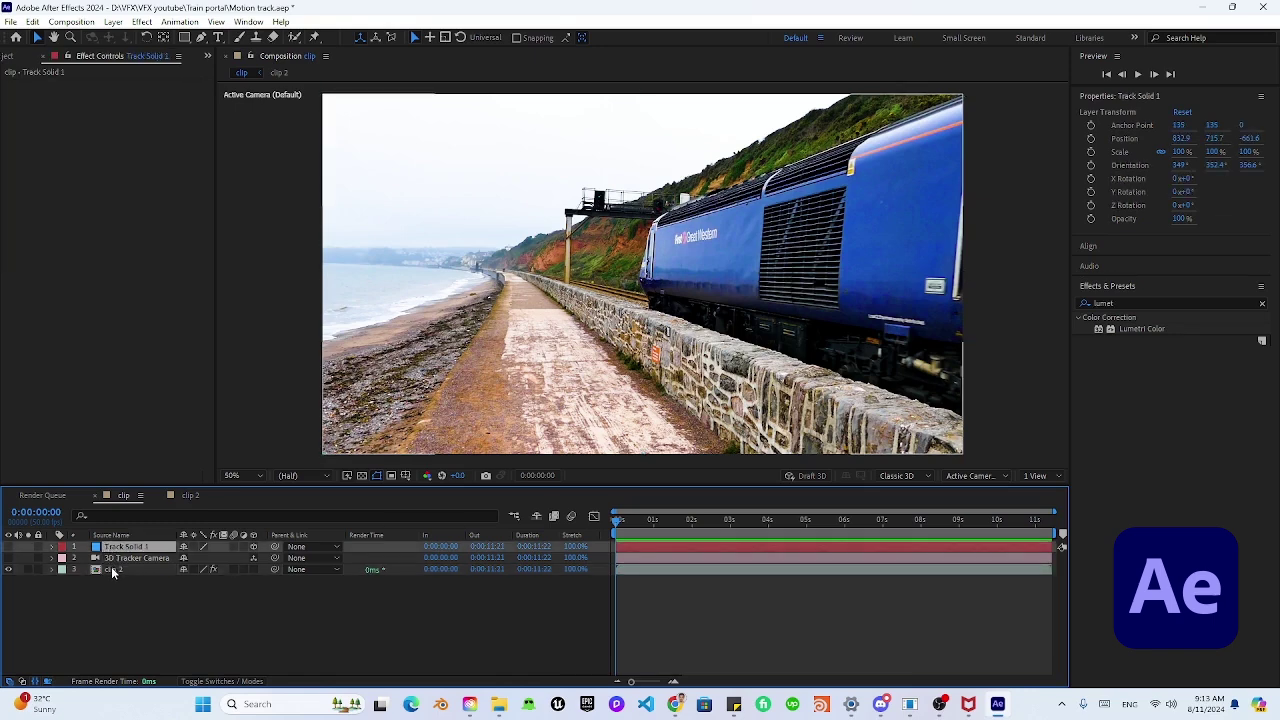
click(9, 547)
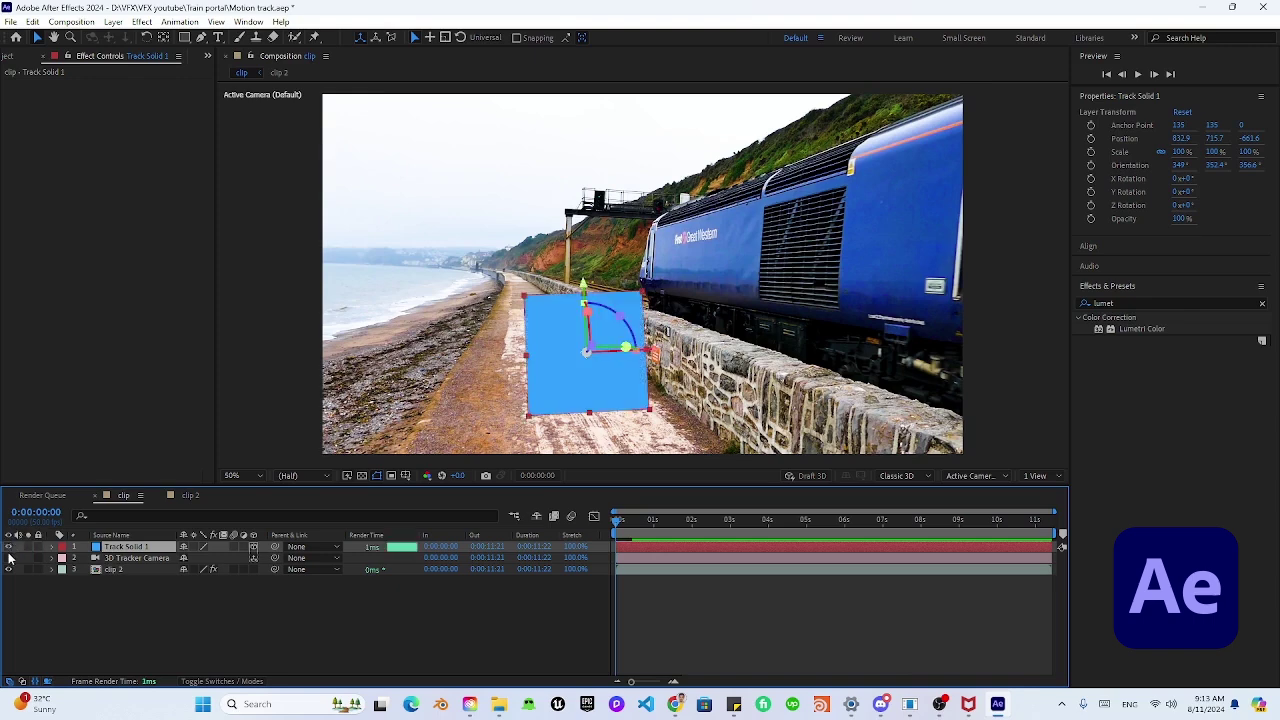
ctrl+click(130, 558)
ctrl+click(120, 570)
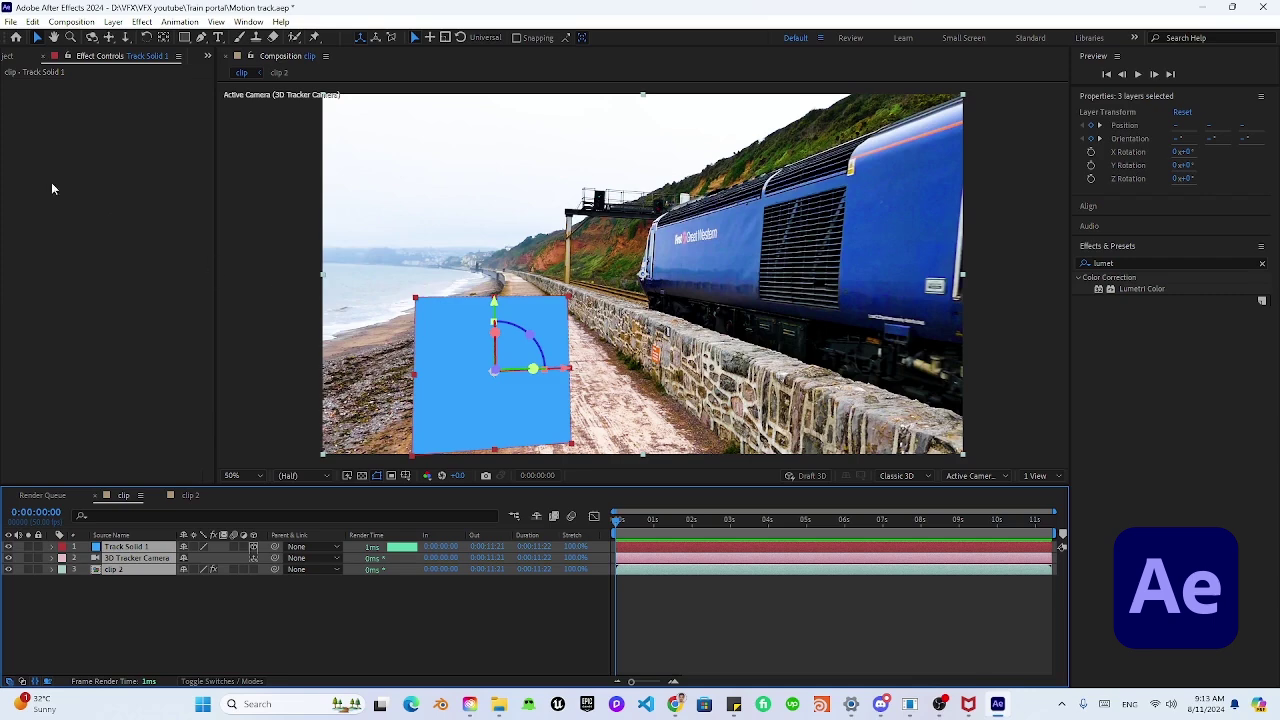
Run Export Composition Data to JSON.jsx, saving over Motion data New Clip.json, and export
click(10, 22)
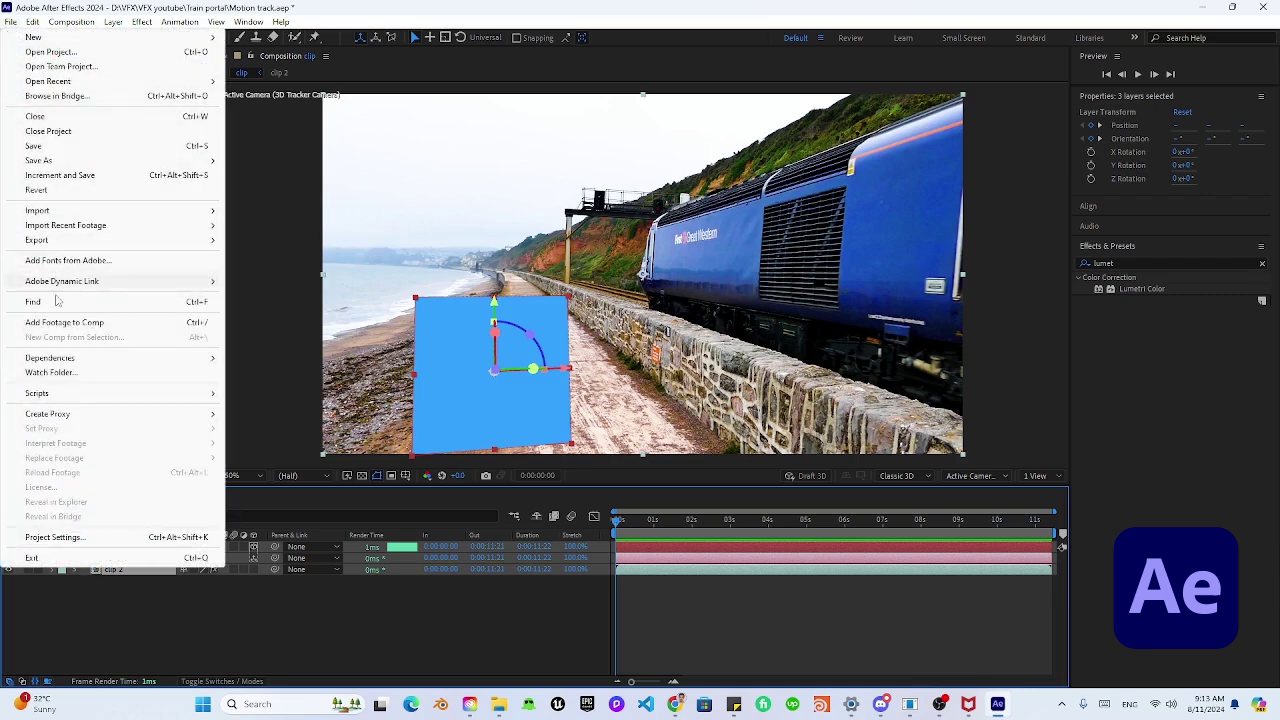
mouse_move(56, 397)
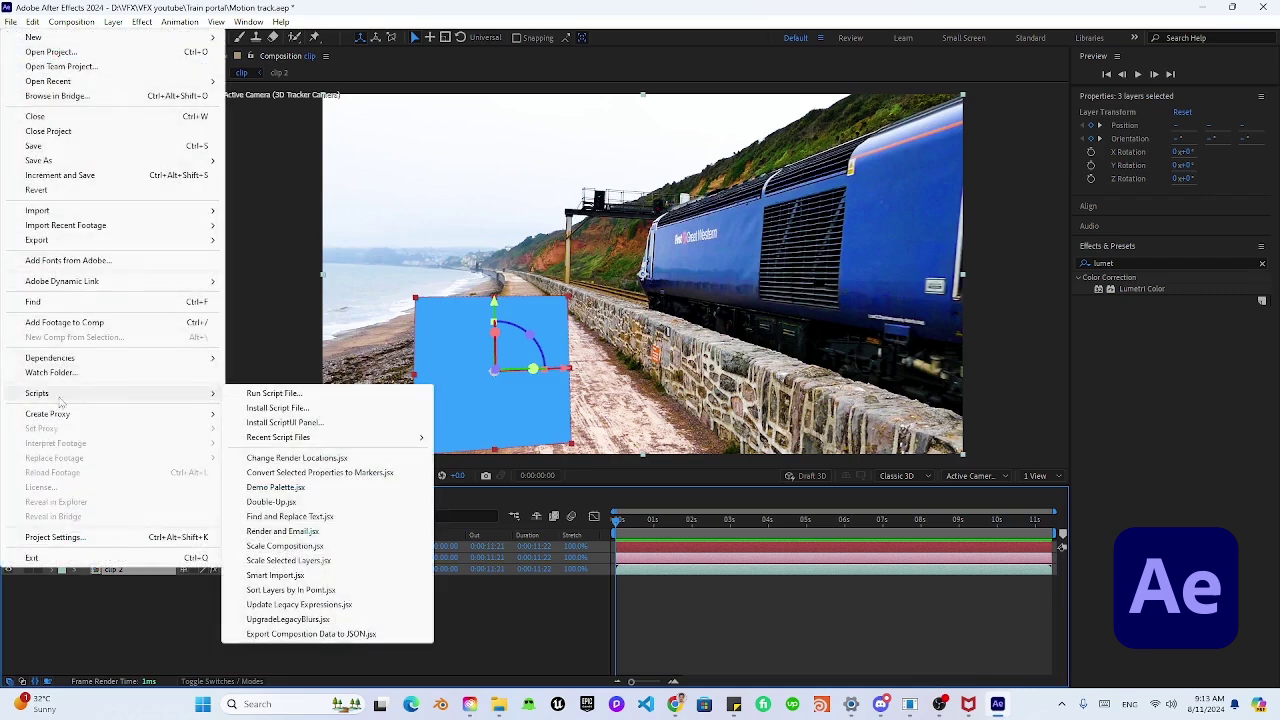
click(279, 636)
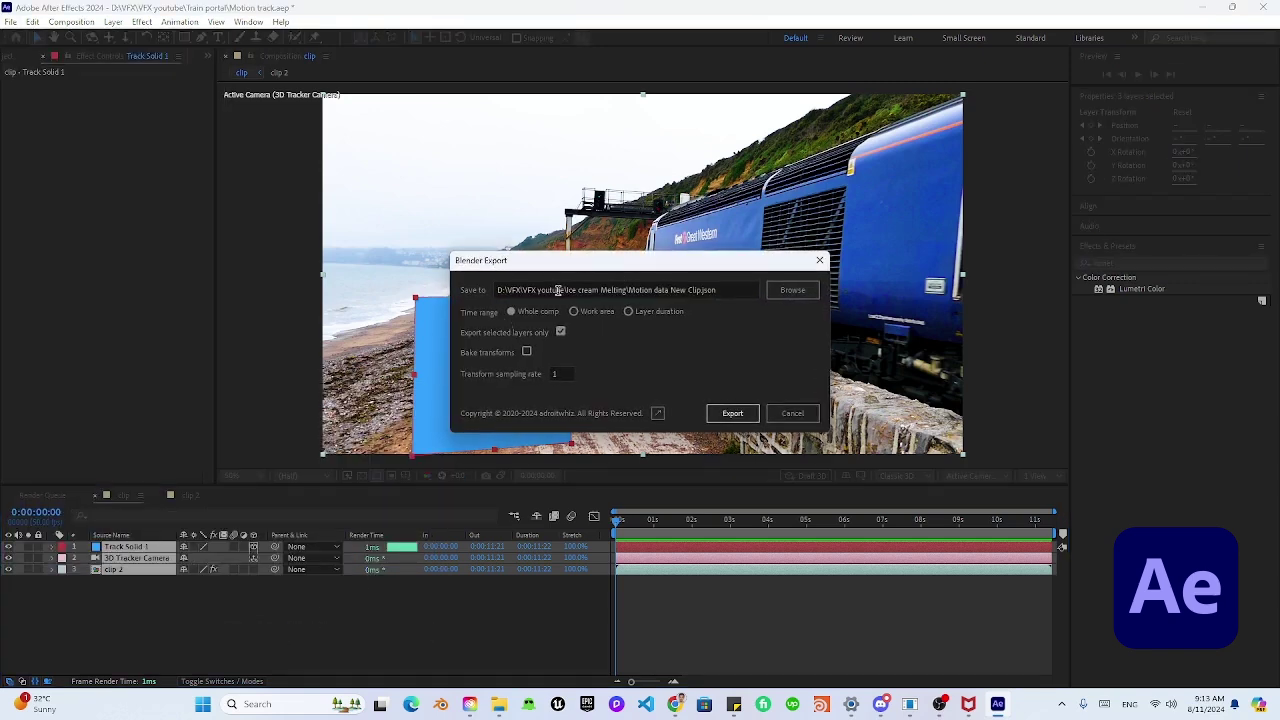
drag(557, 266, 446, 250)
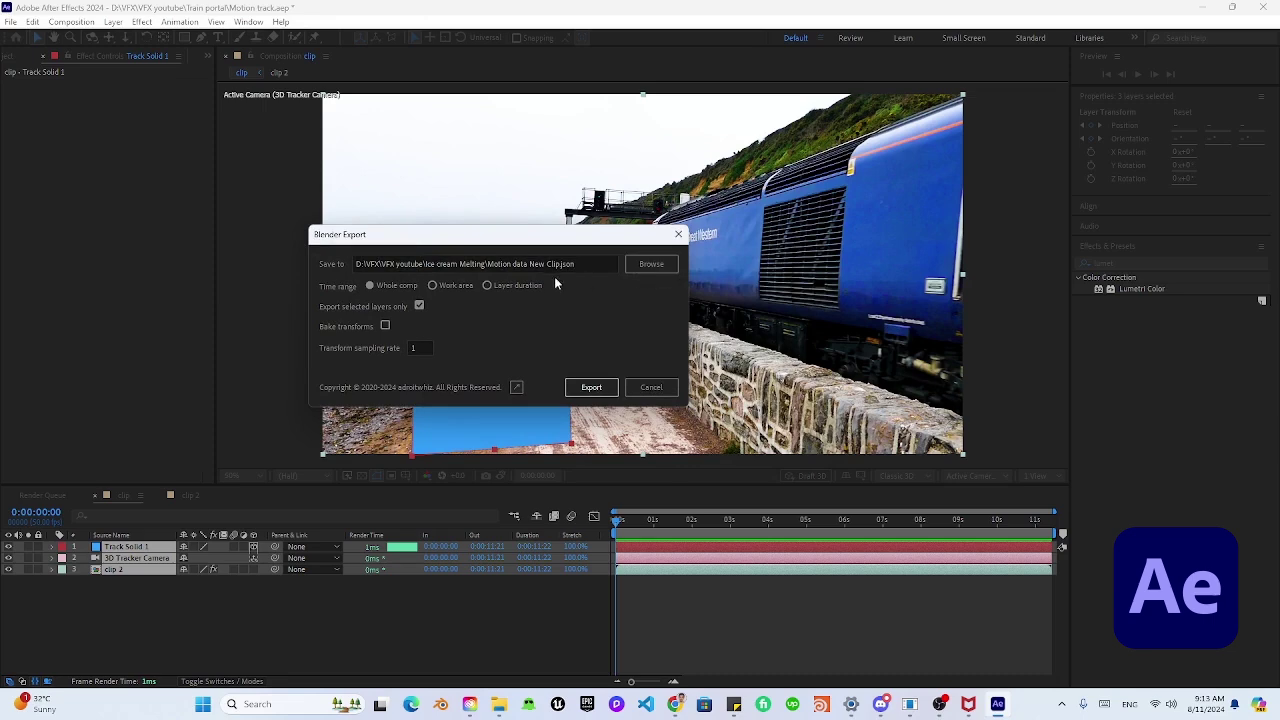
click(645, 266)
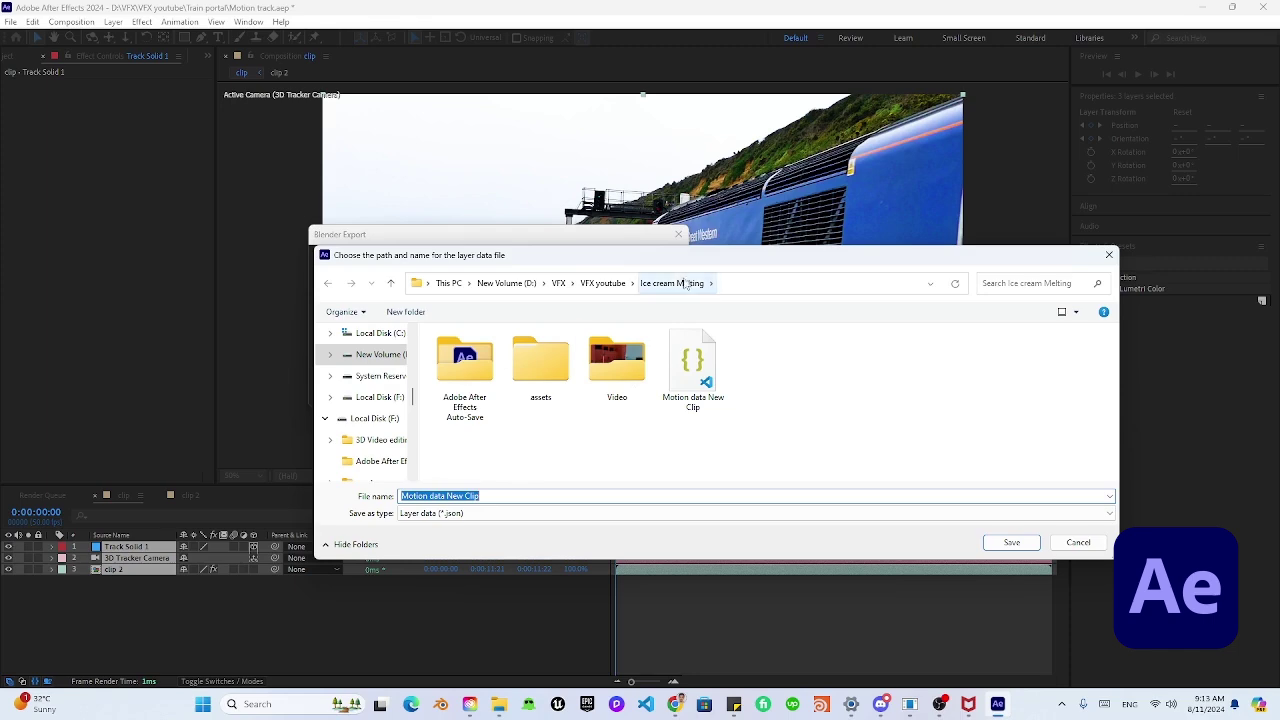
click(1011, 547)
click(708, 350)
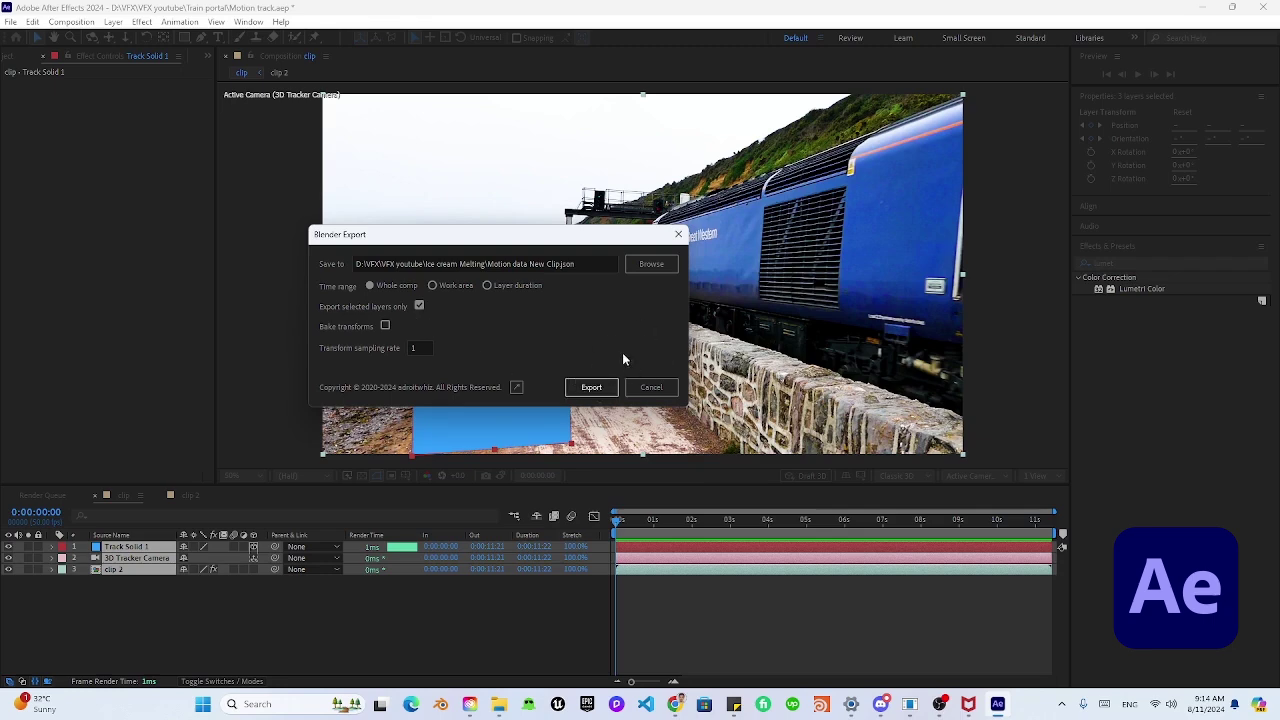
click(651, 388)
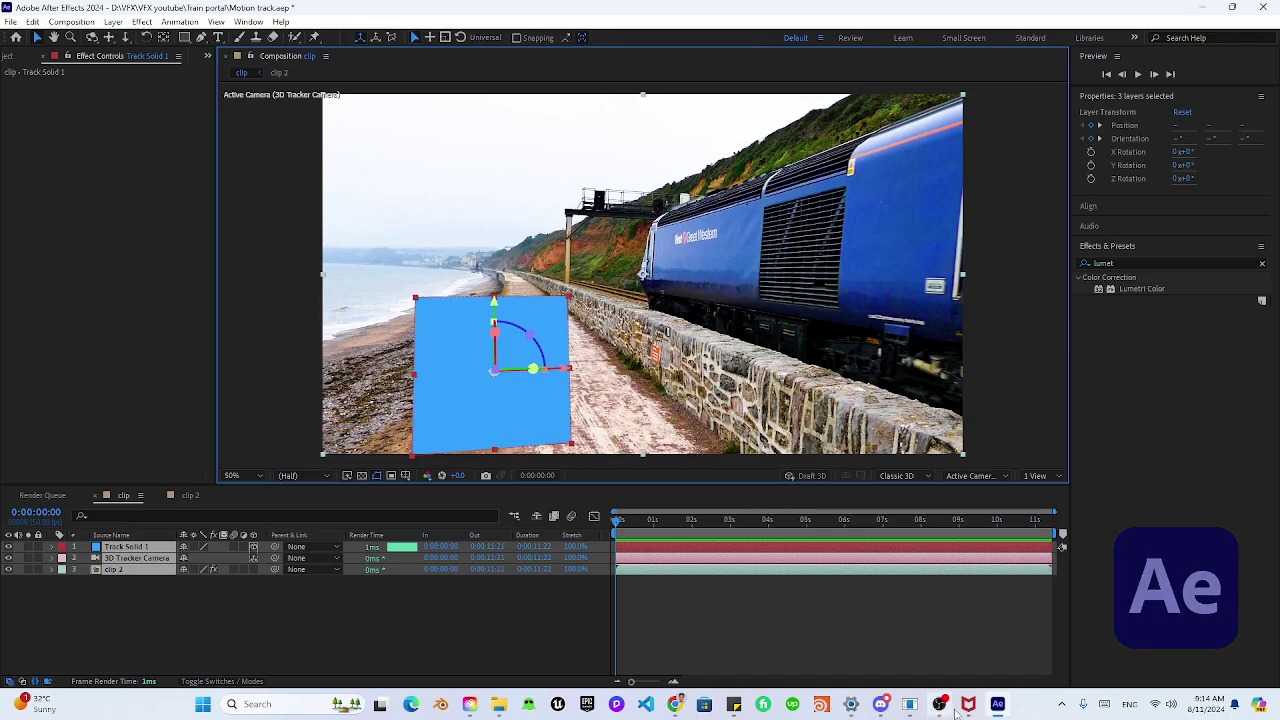
In Blender, hide the Origami Boat armature, its mesh and the stem ParticleSystem in the viewport
mouse_move(909, 705)
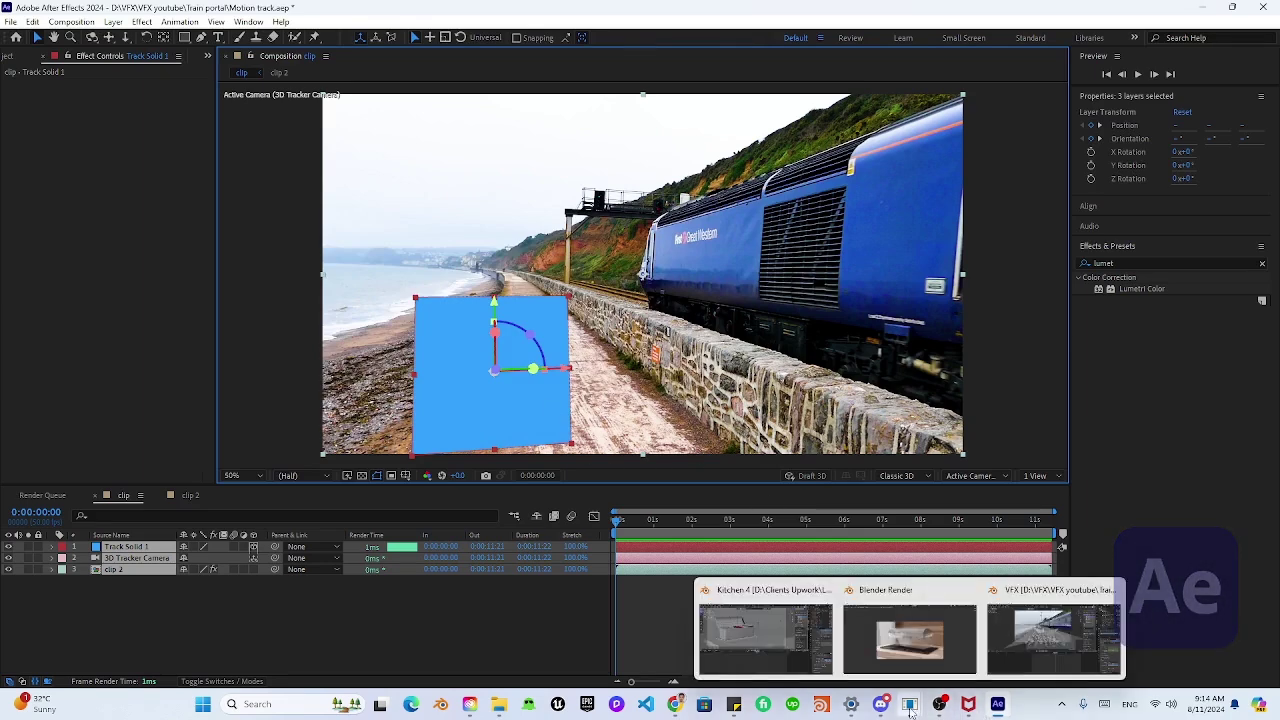
click(1054, 656)
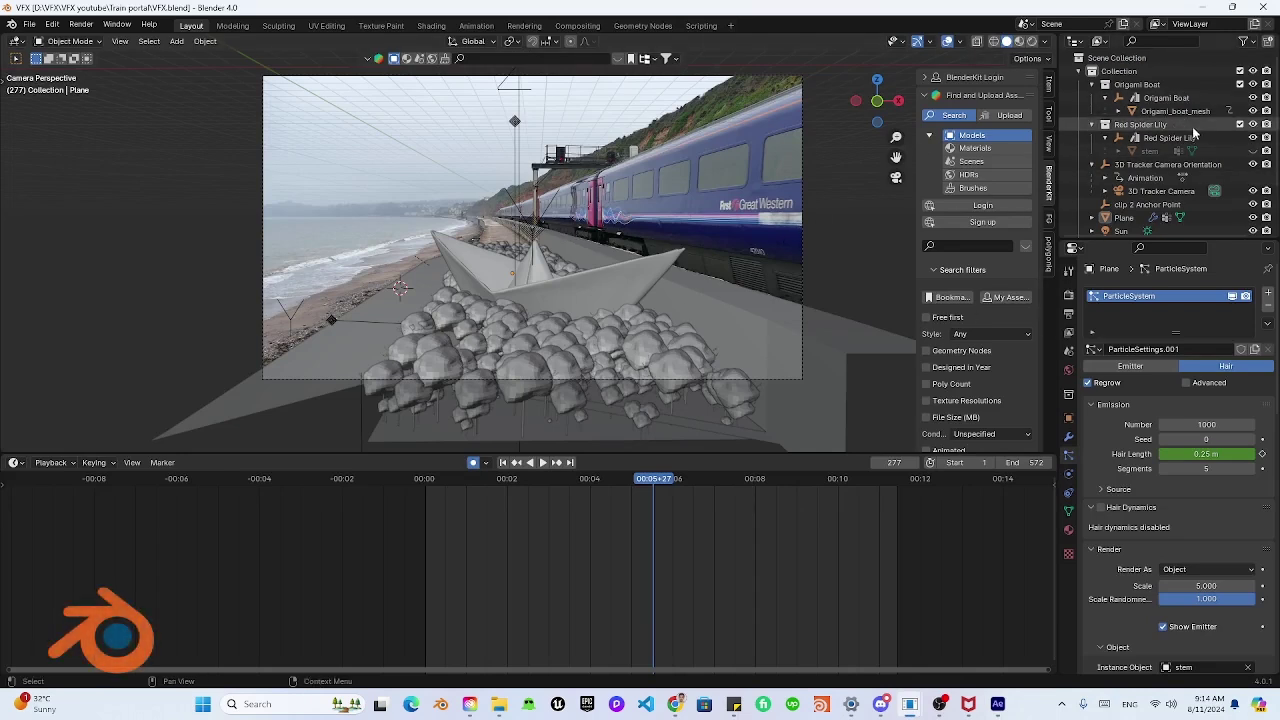
click(1253, 98)
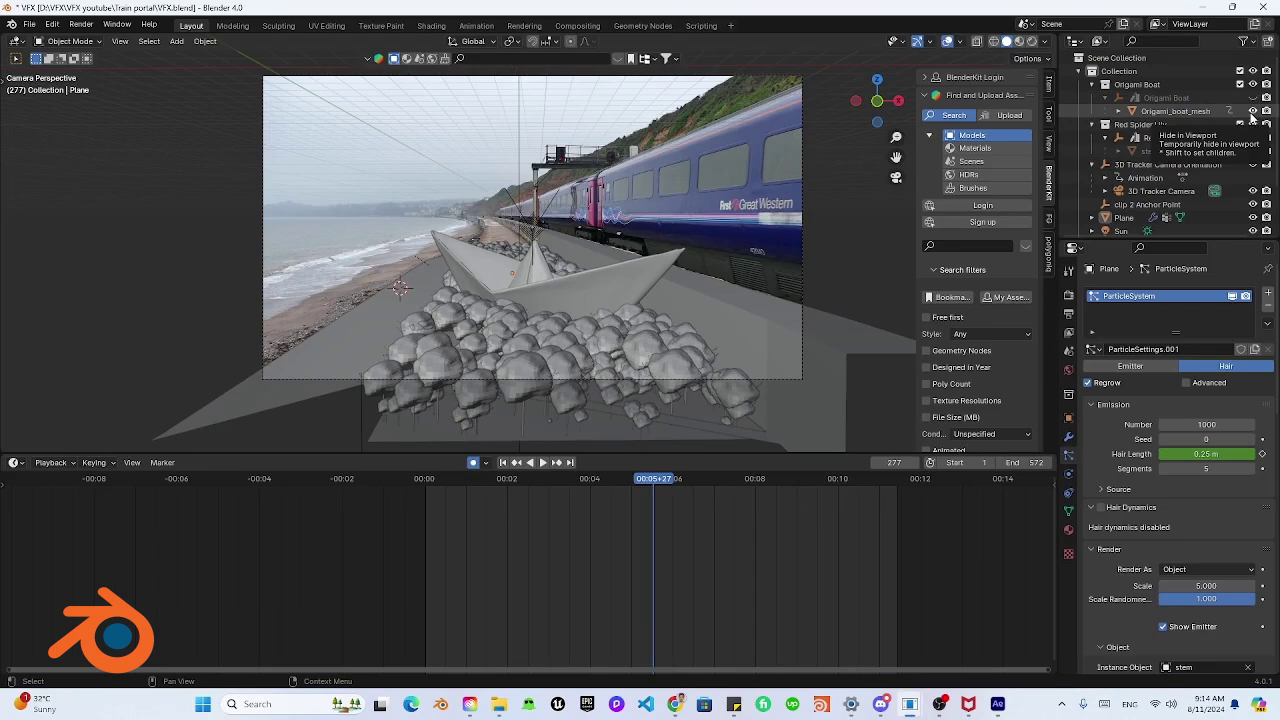
click(1252, 112)
click(1232, 296)
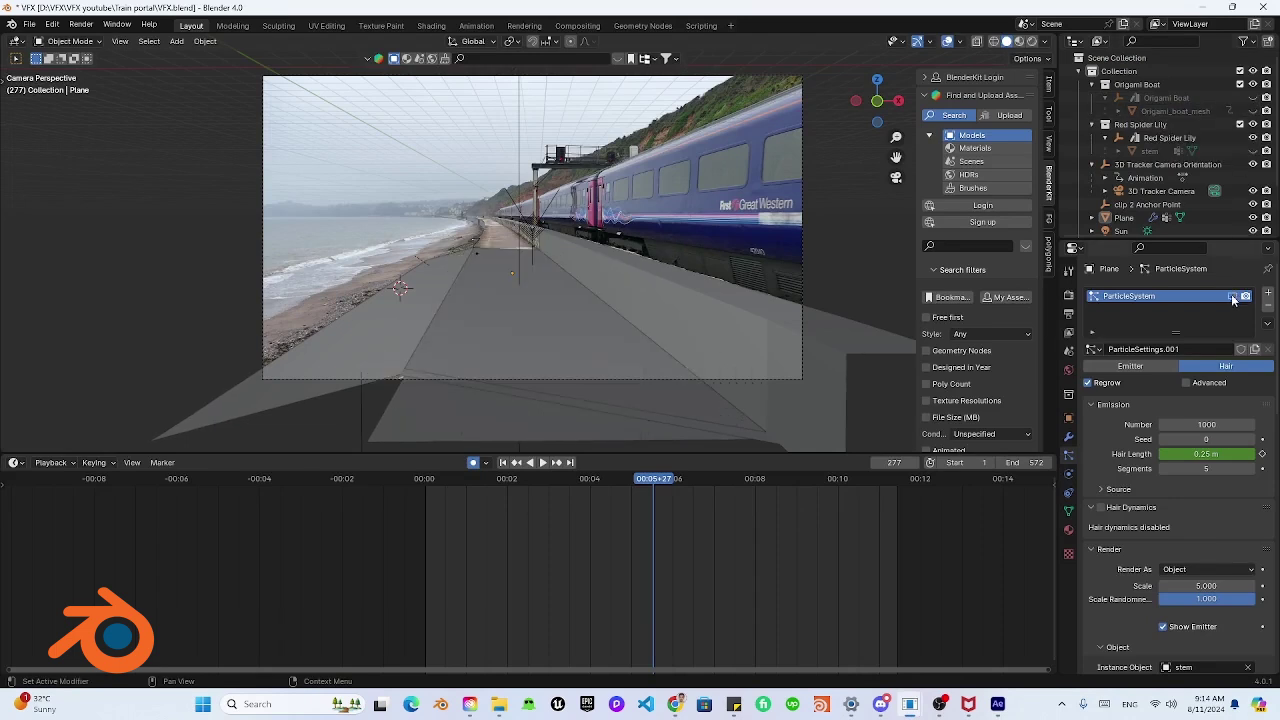
click(649, 305)
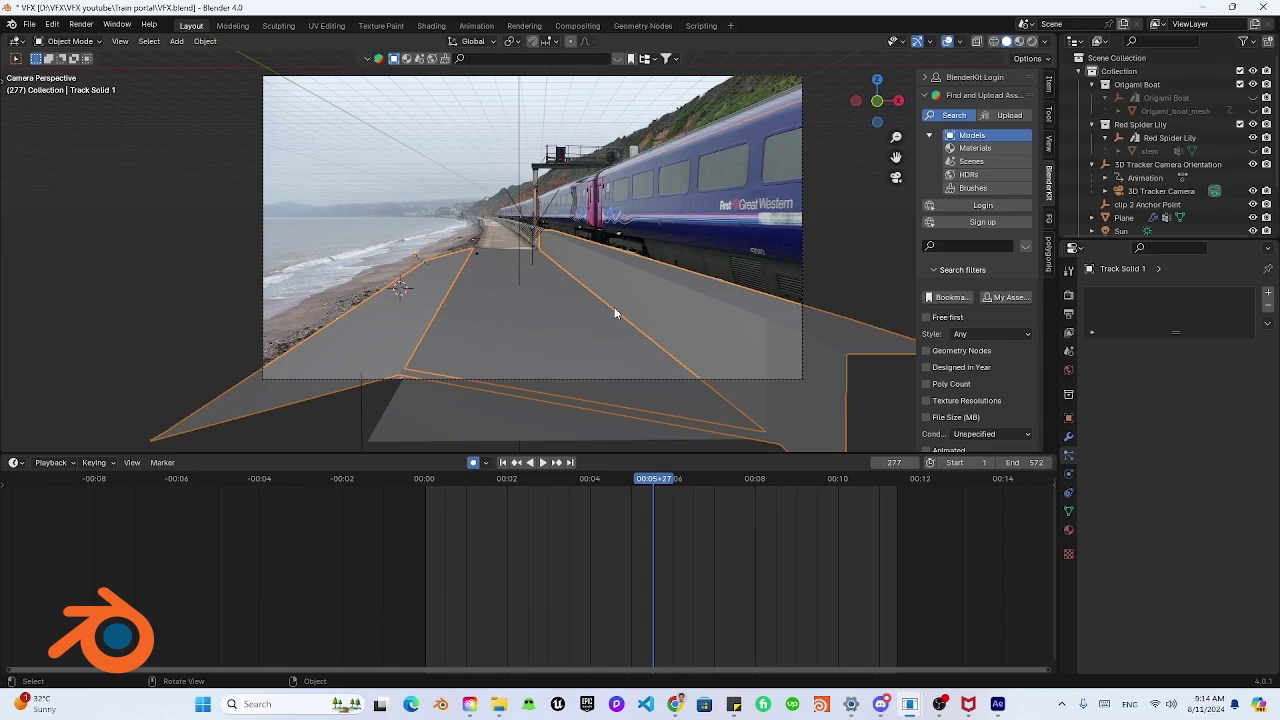
click(380, 225)
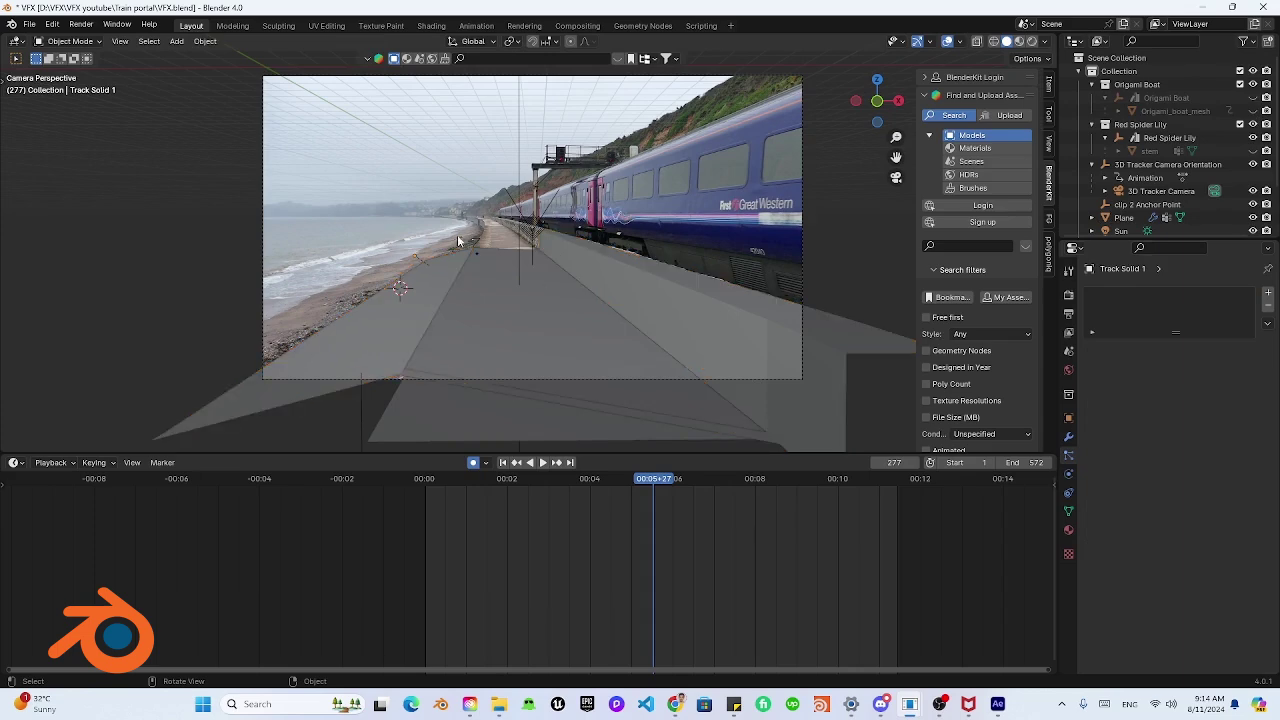
Open Blender's Preferences window from the menu bar
click(30, 24)
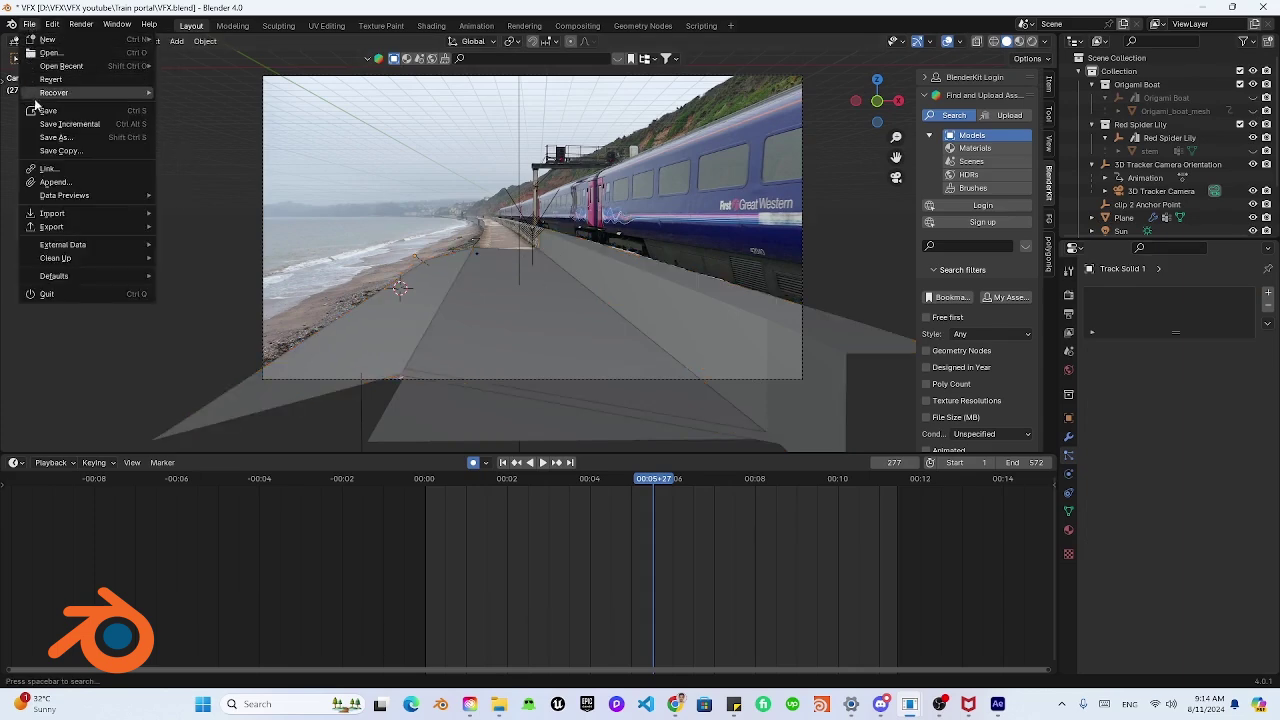
mouse_move(50, 216)
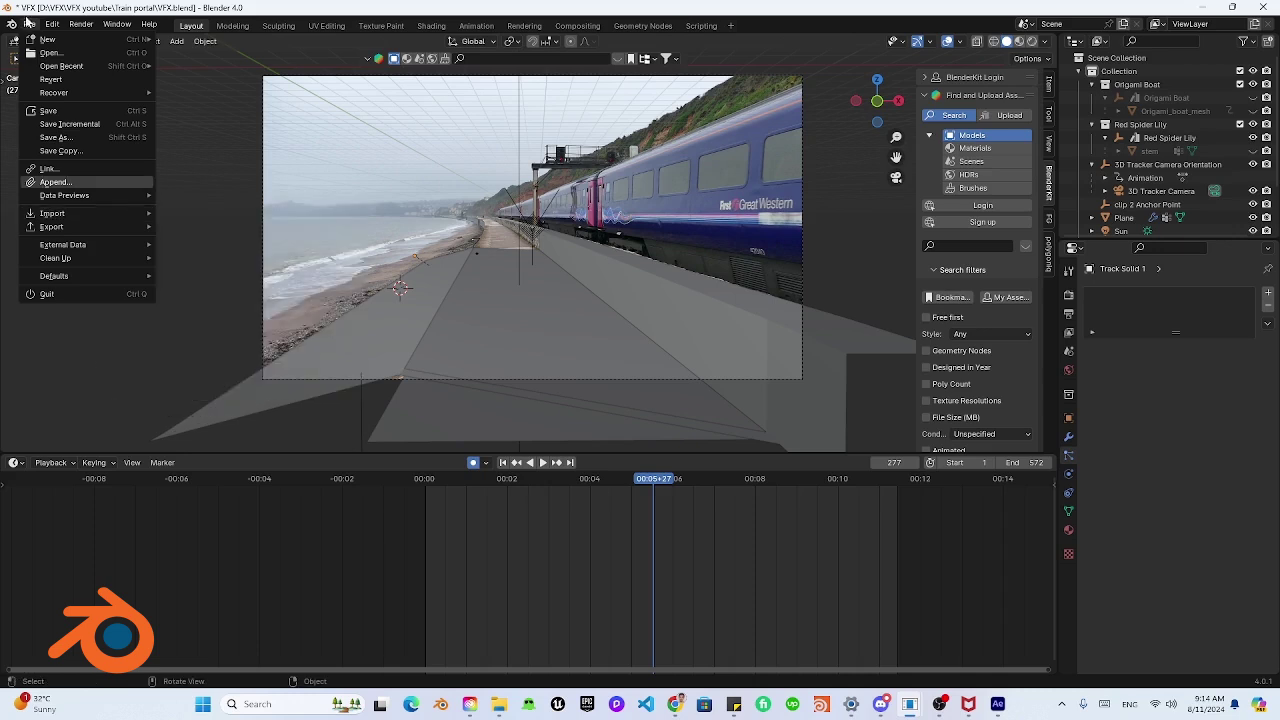
mouse_move(47, 26)
click(69, 198)
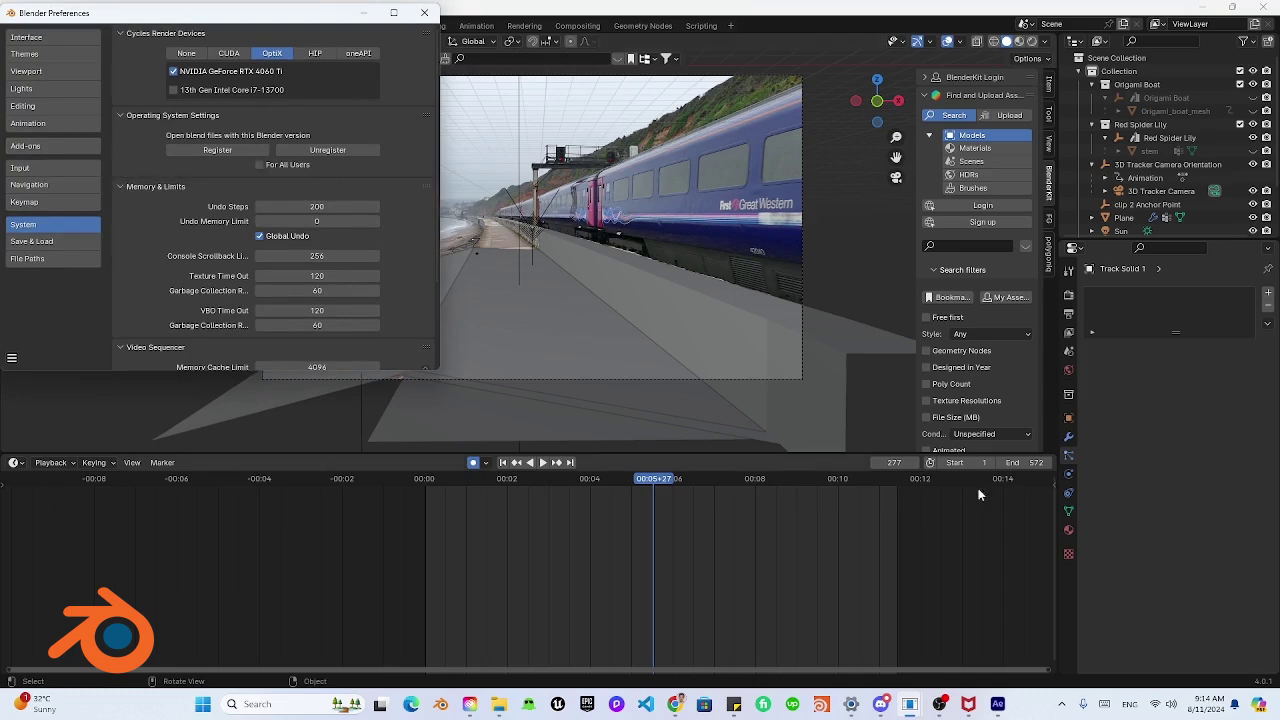
Check the After Effects File > Scripts list, then go back to Blender's Preferences window
mouse_move(997, 704)
click(1000, 630)
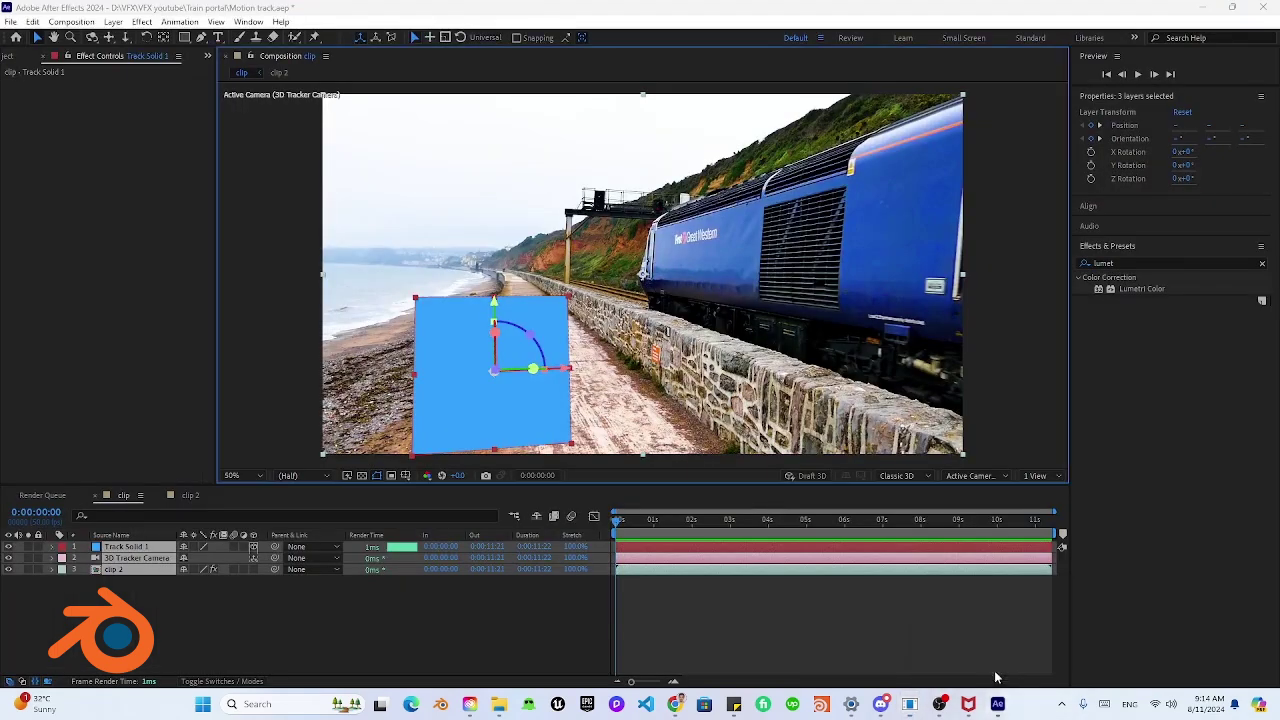
click(10, 21)
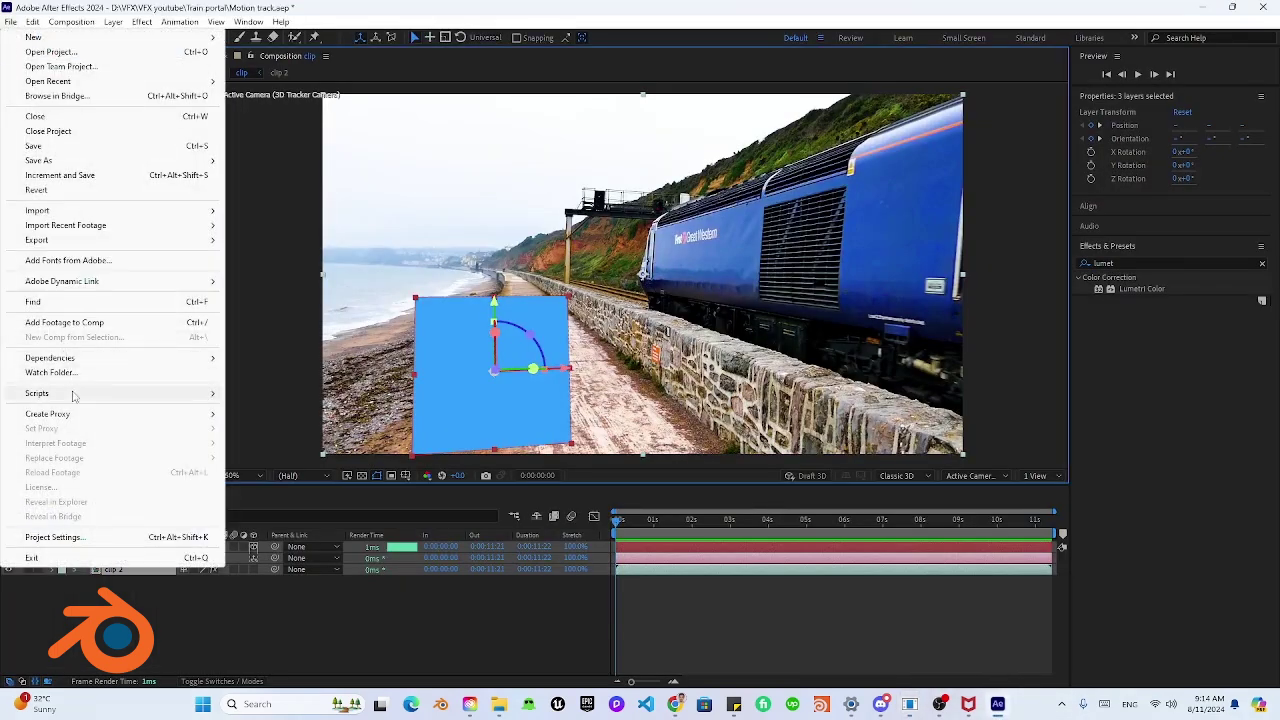
mouse_move(120, 393)
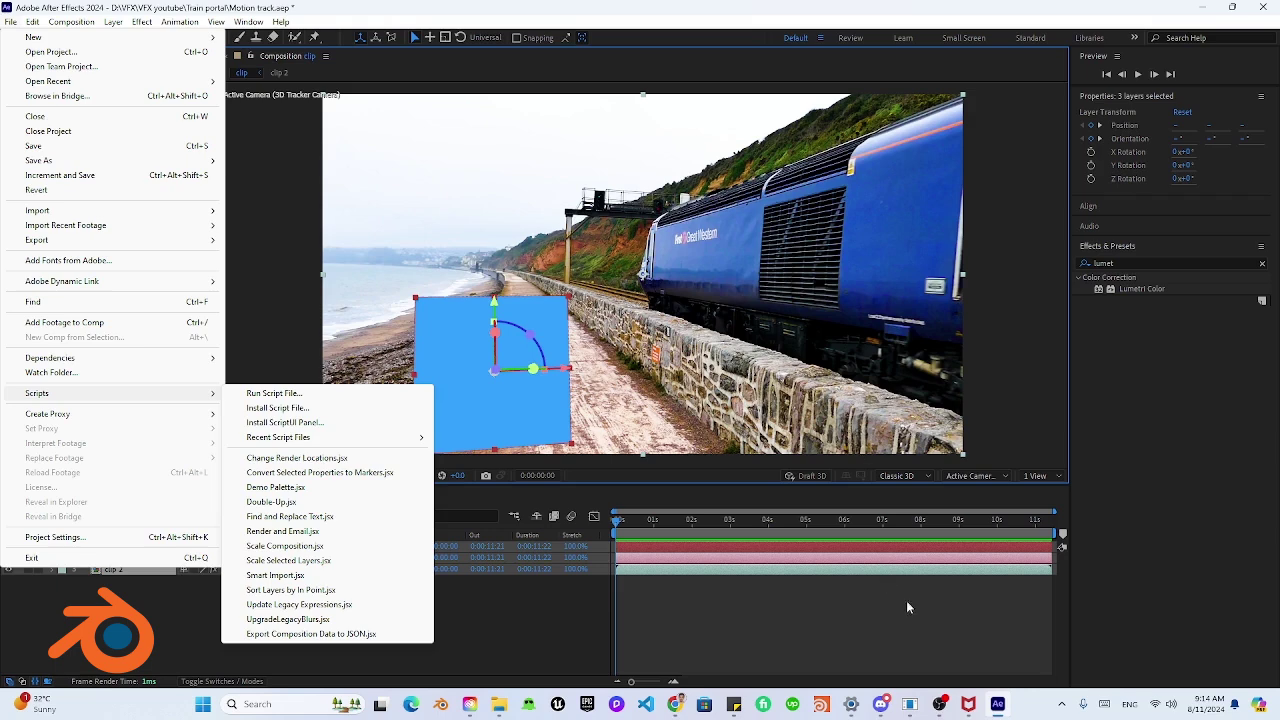
click(910, 704)
click(1037, 638)
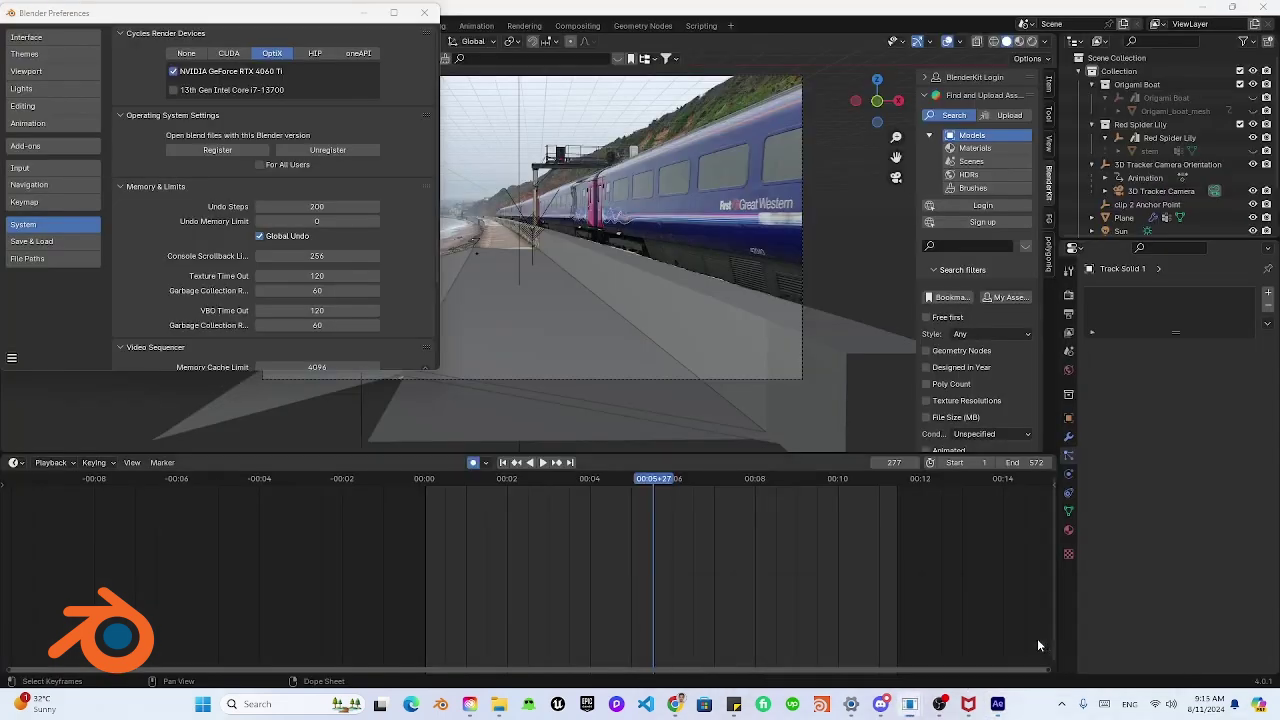
Start an add-on install and browse to the D:\Blender Addons folder
click(33, 147)
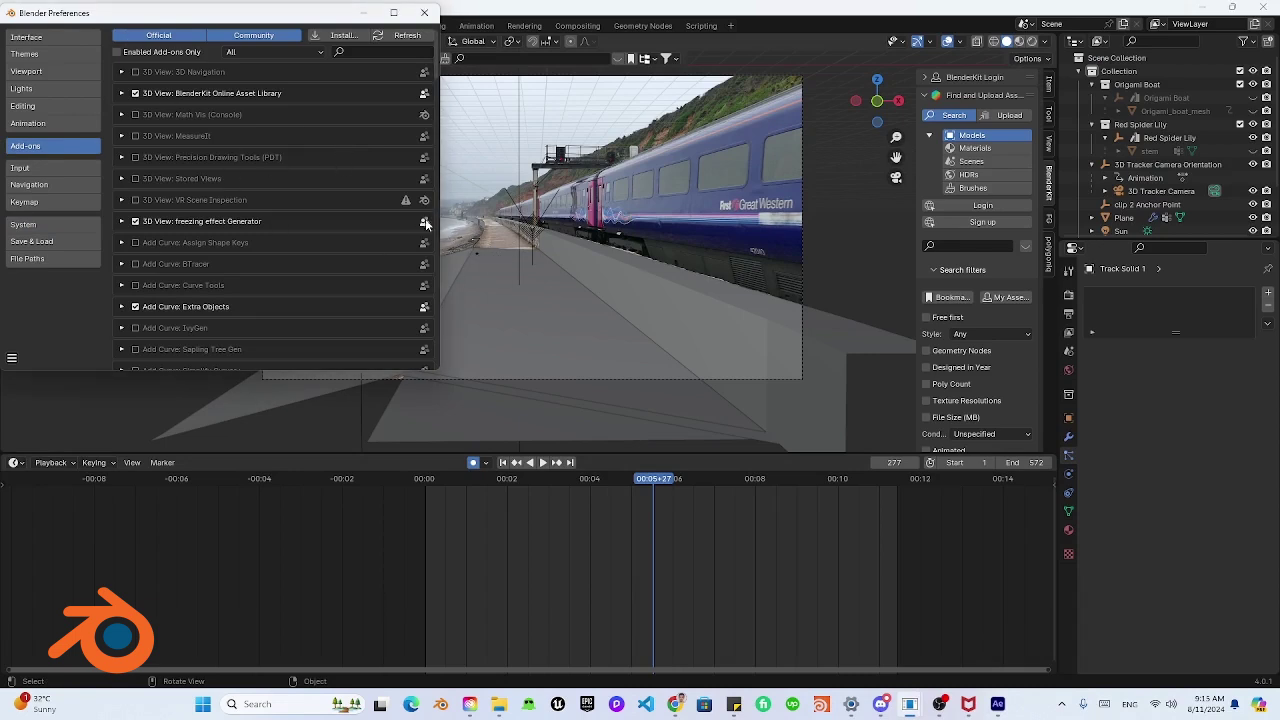
click(323, 41)
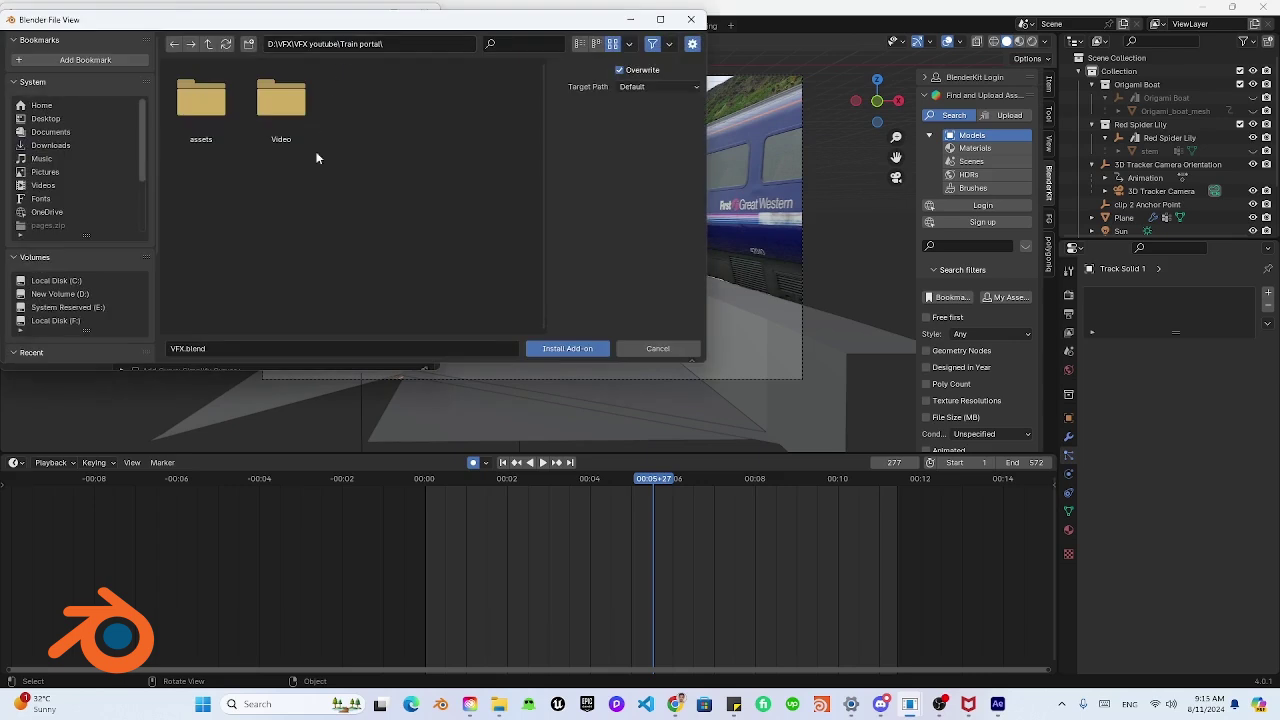
click(62, 294)
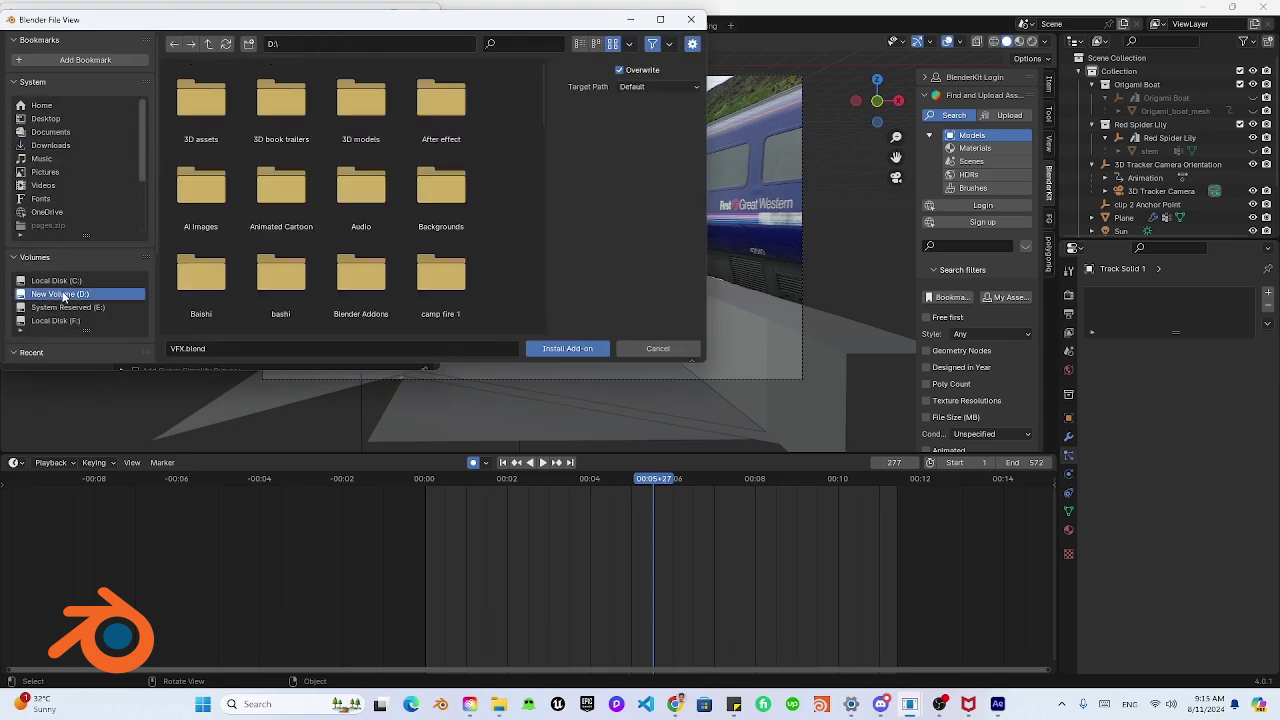
click(536, 44)
text(bl)
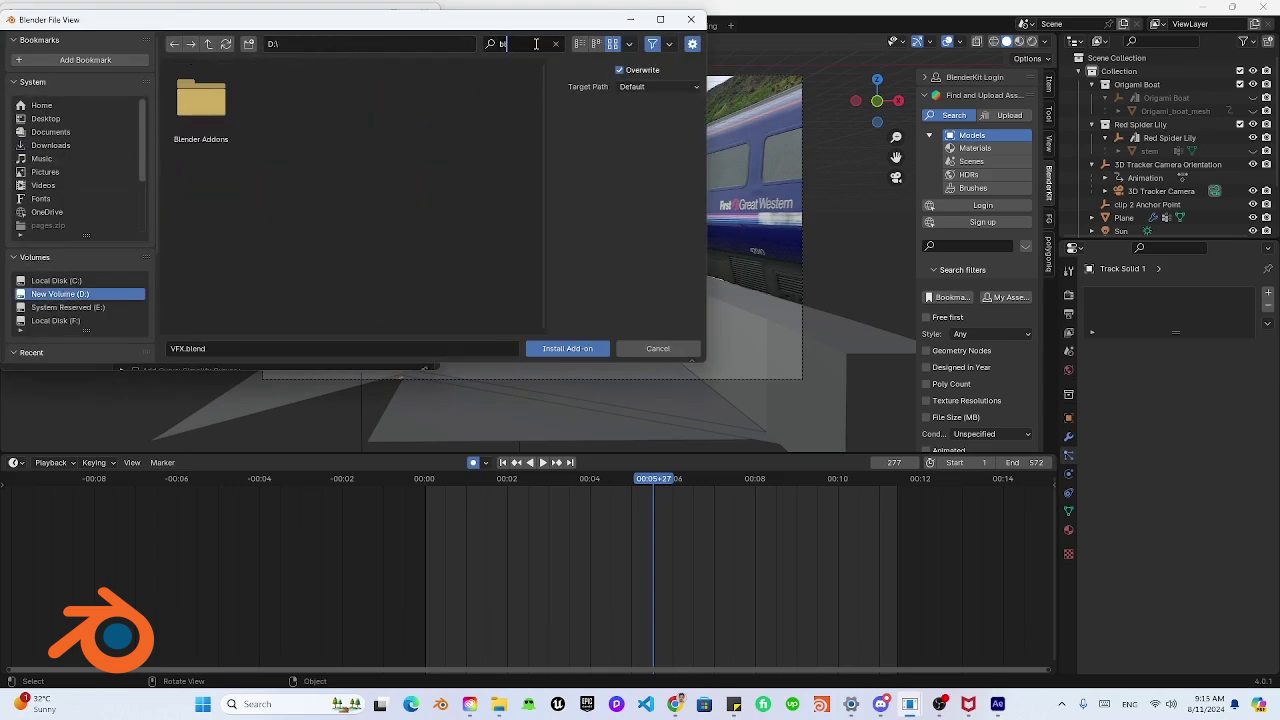
double_click(201, 100)
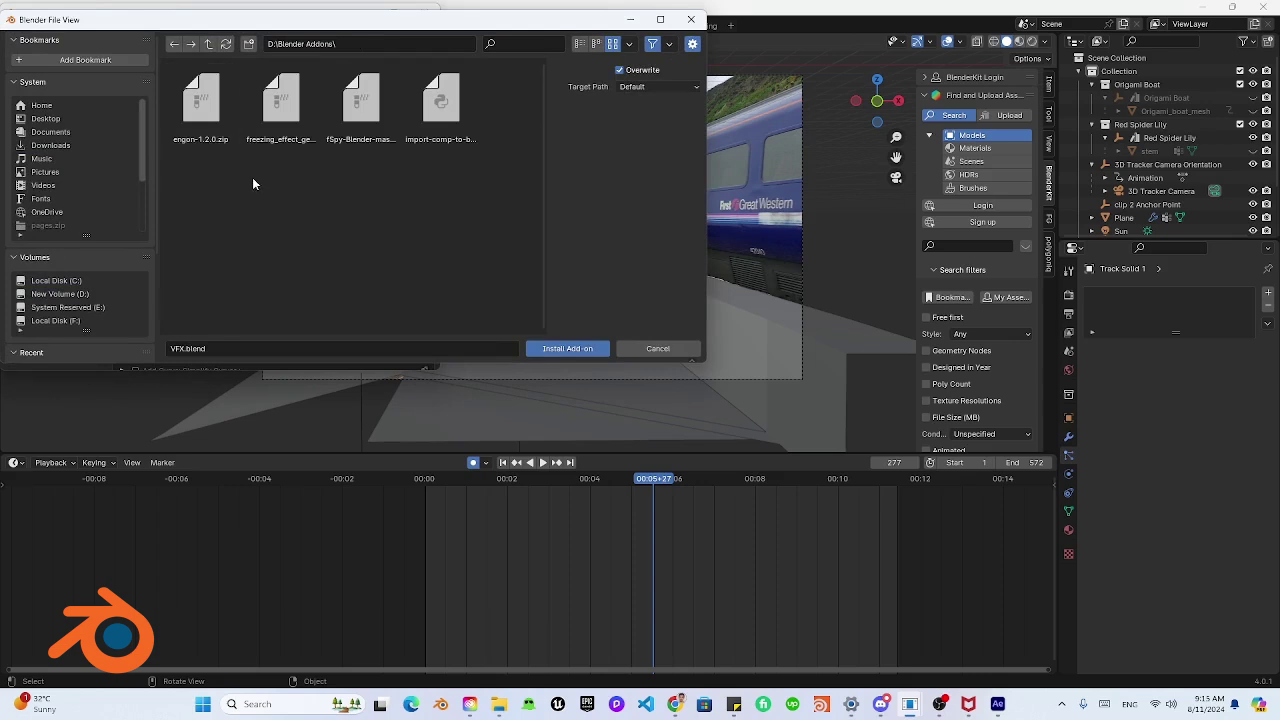
Install import-comp-to-blender.py and close Preferences
click(432, 122)
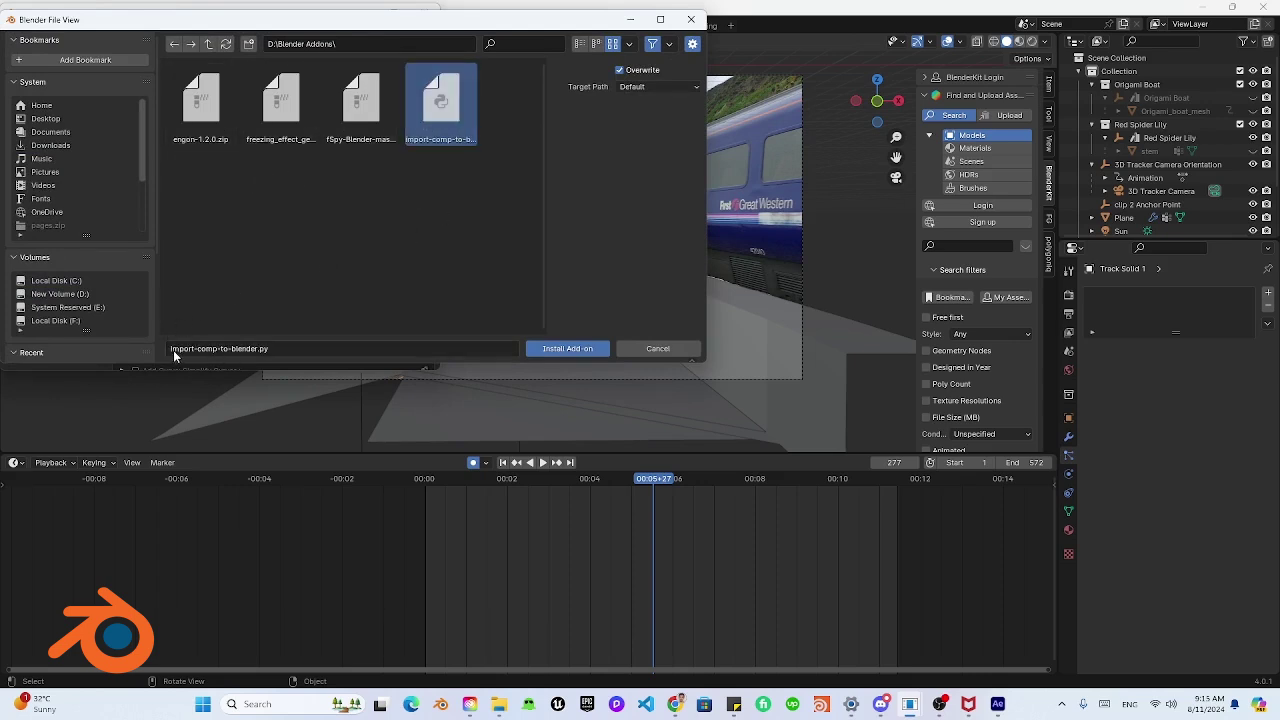
click(600, 349)
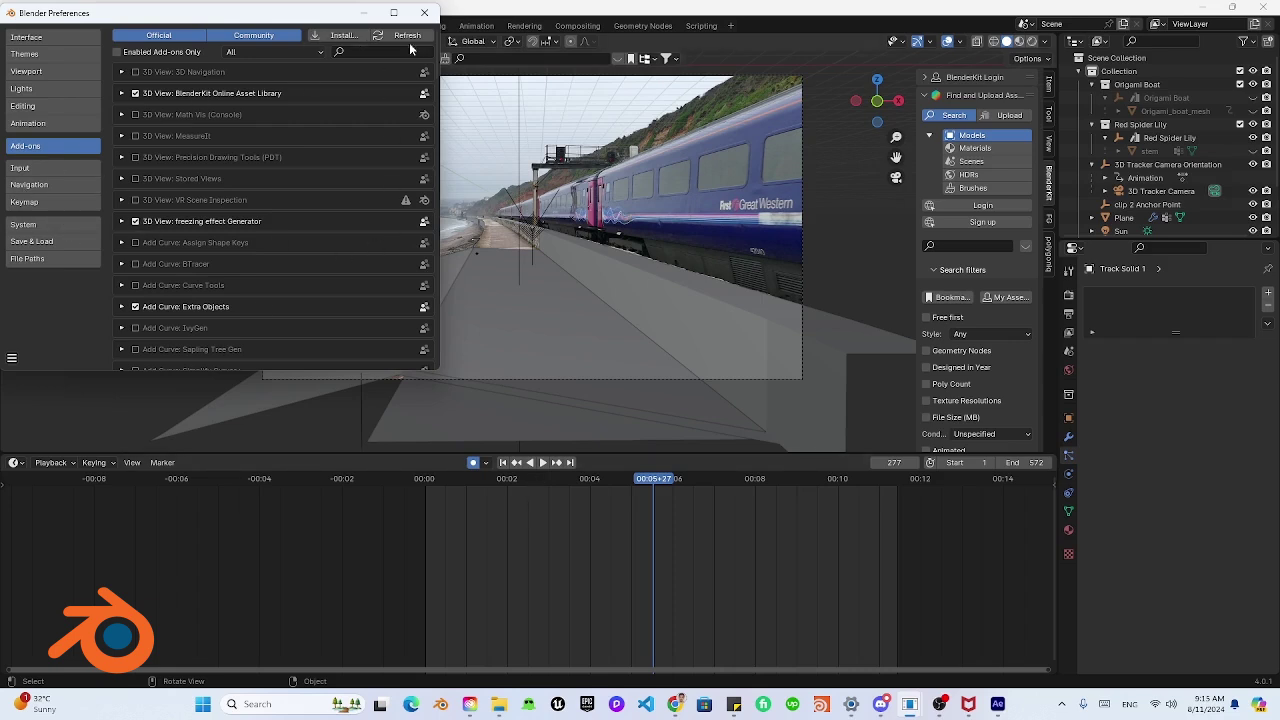
click(424, 12)
click(30, 26)
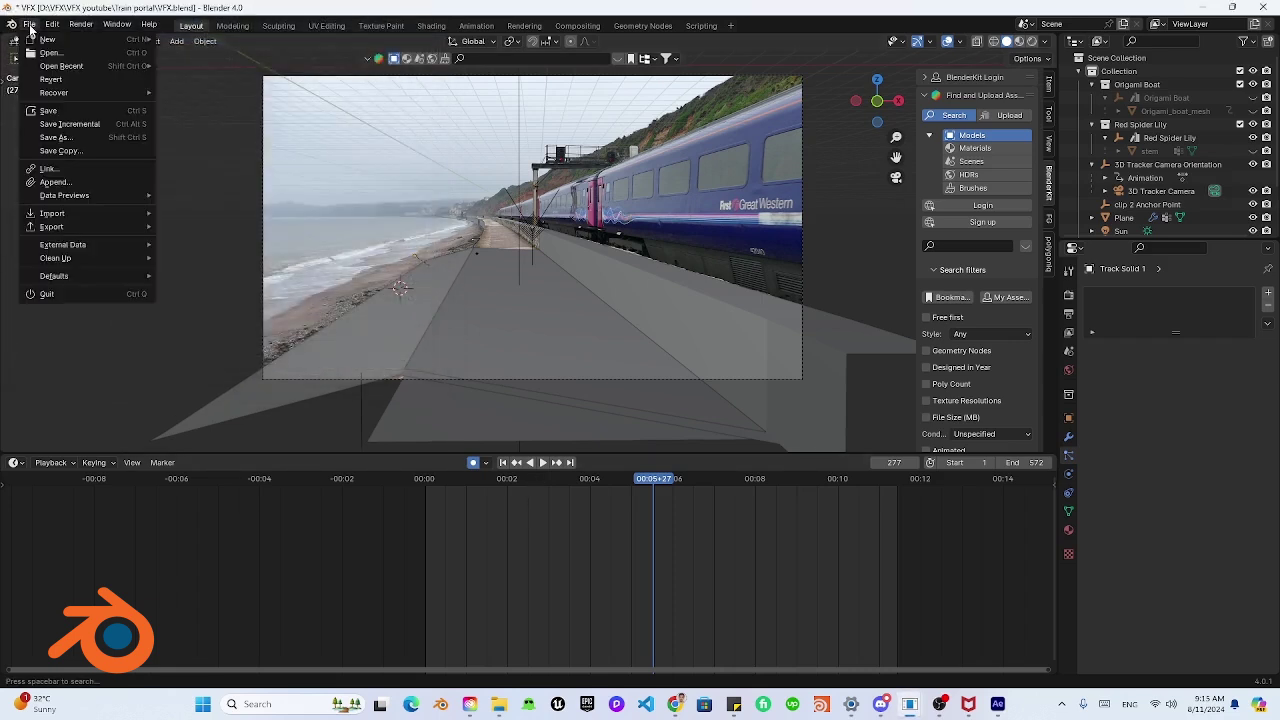
mouse_move(64, 195)
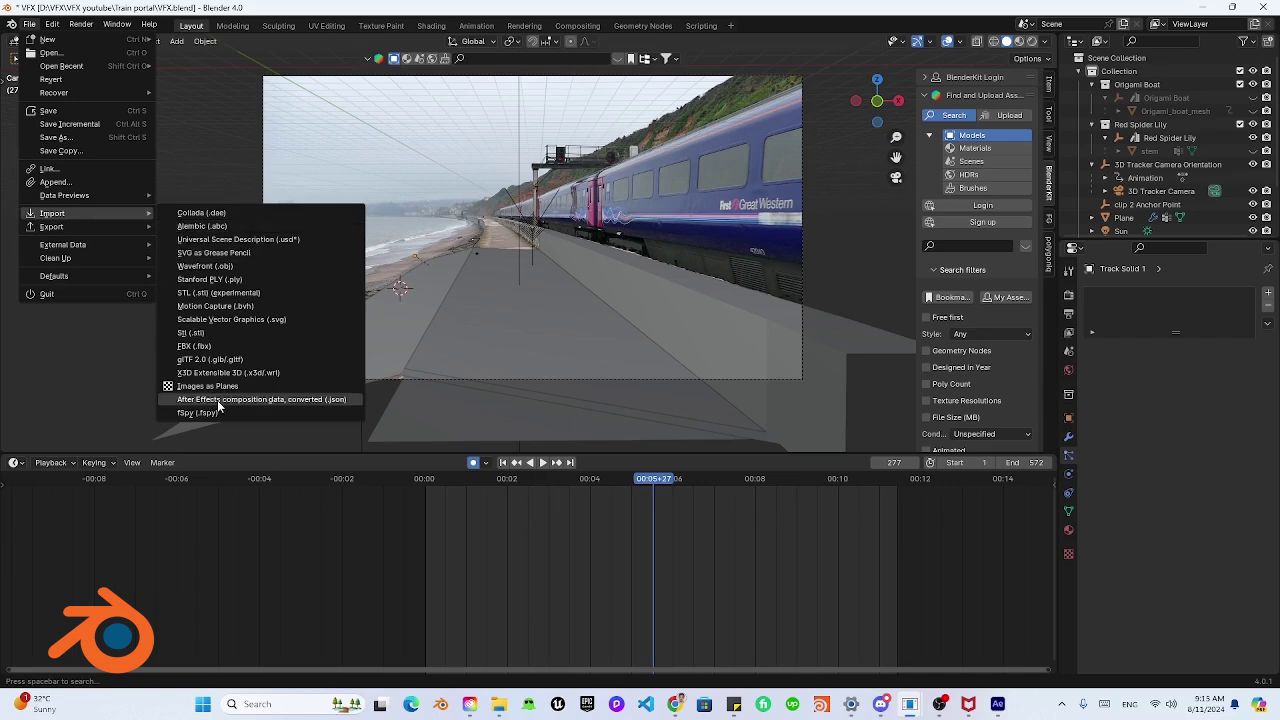
click(194, 401)
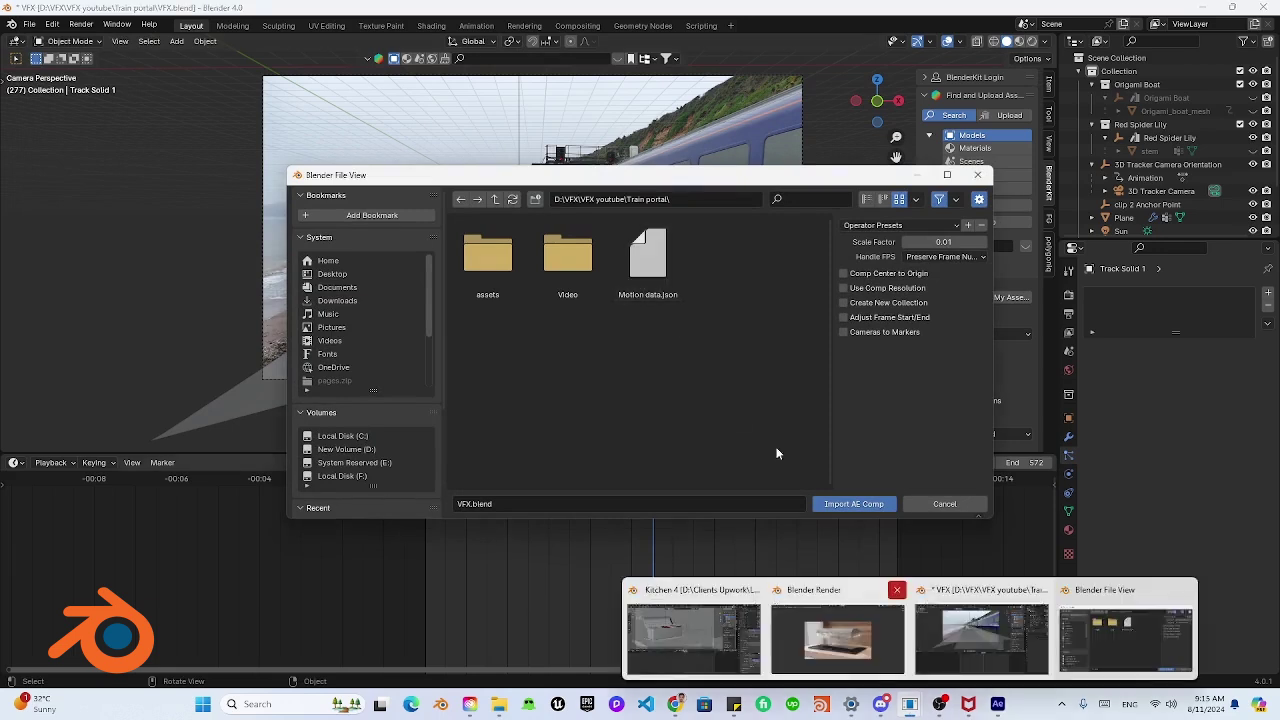
click(944, 504)
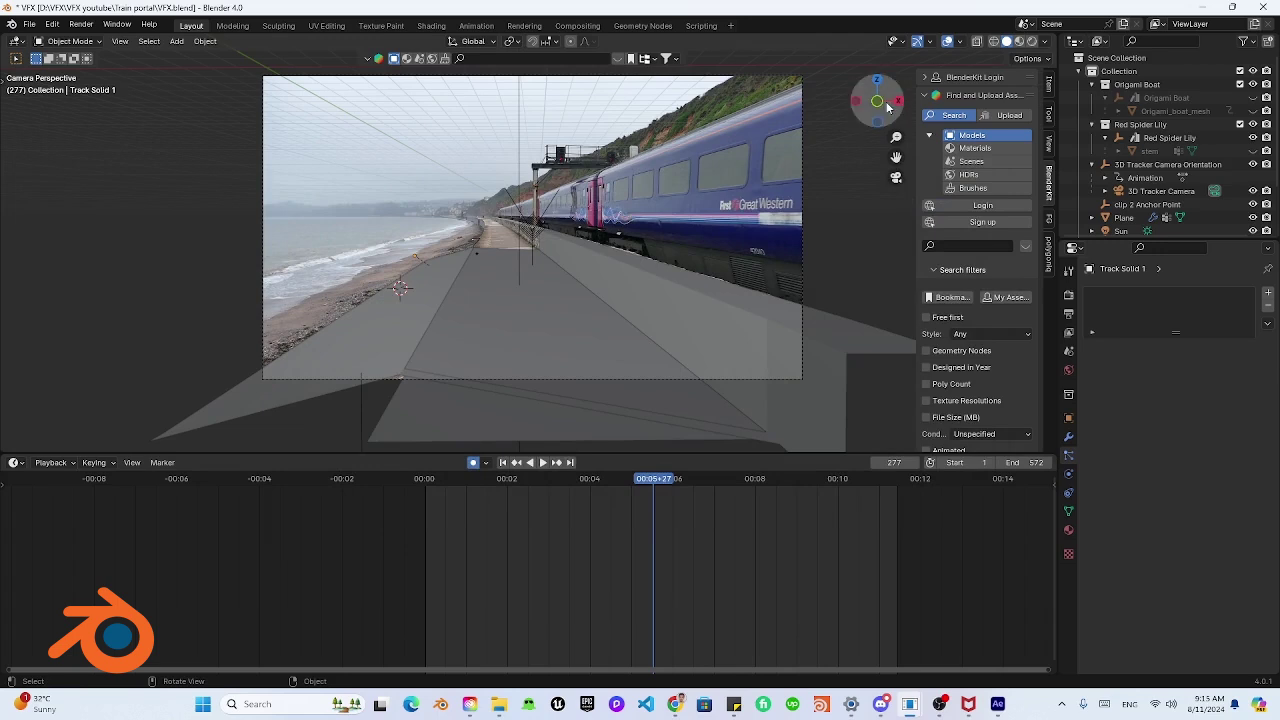
Tidy the outliner groups and select the 3D Tracker Camera under its Orientation empty
click(1093, 163)
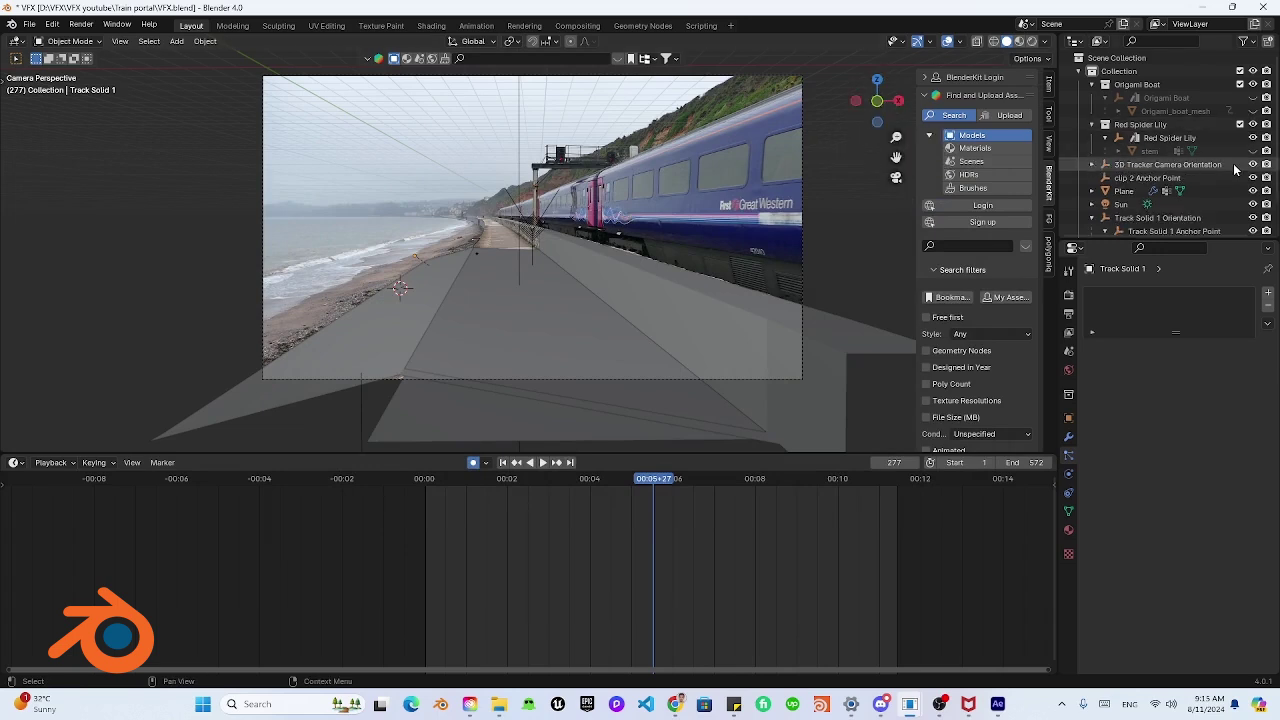
scroll(1177, 185, down, 2)
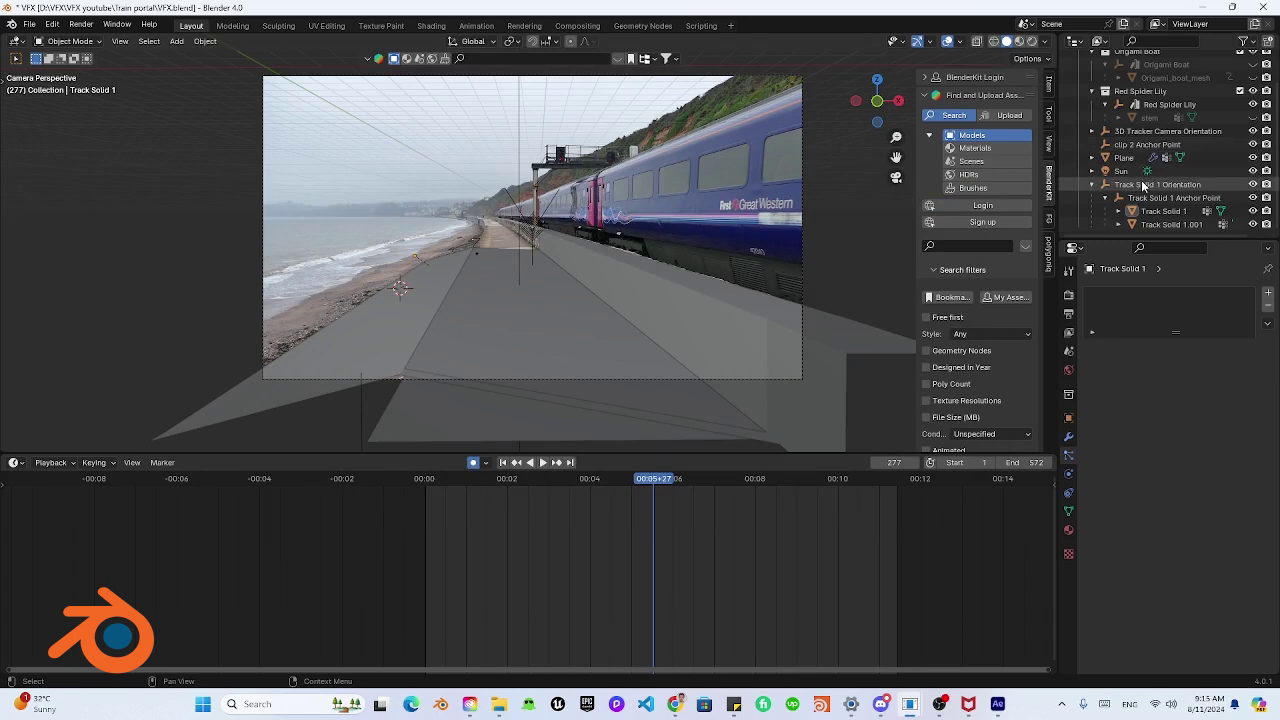
click(1092, 185)
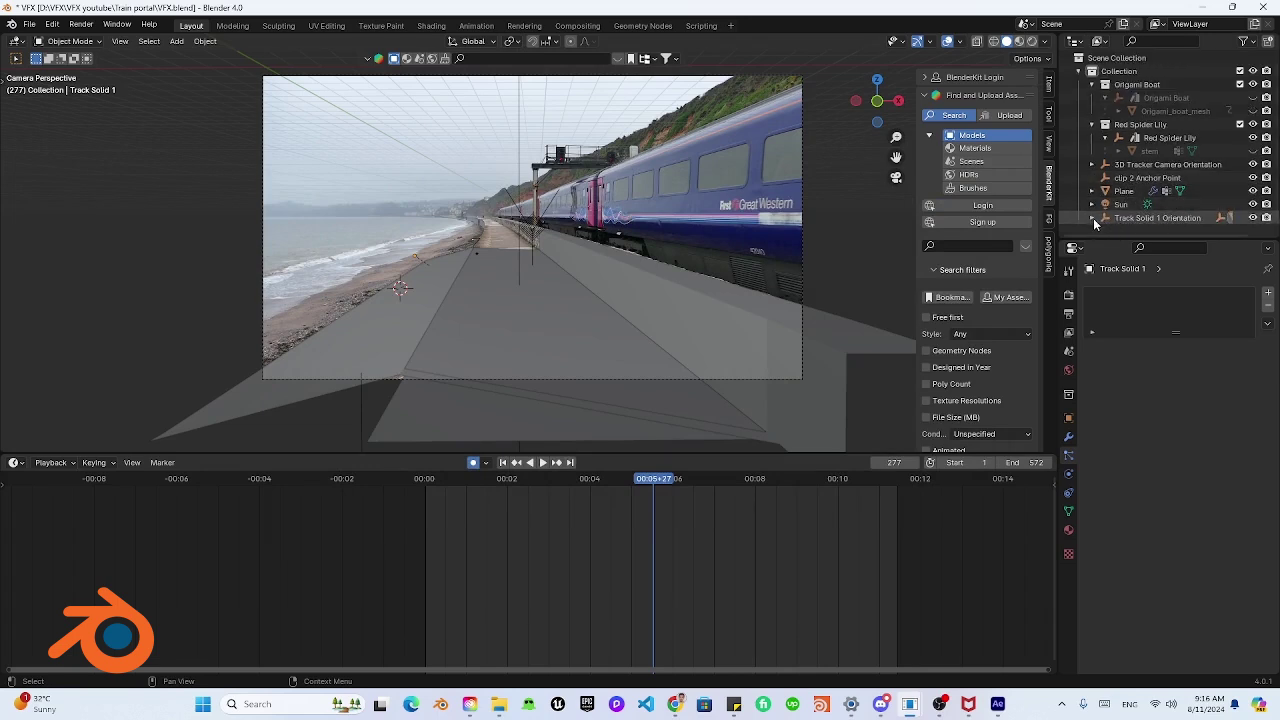
click(633, 318)
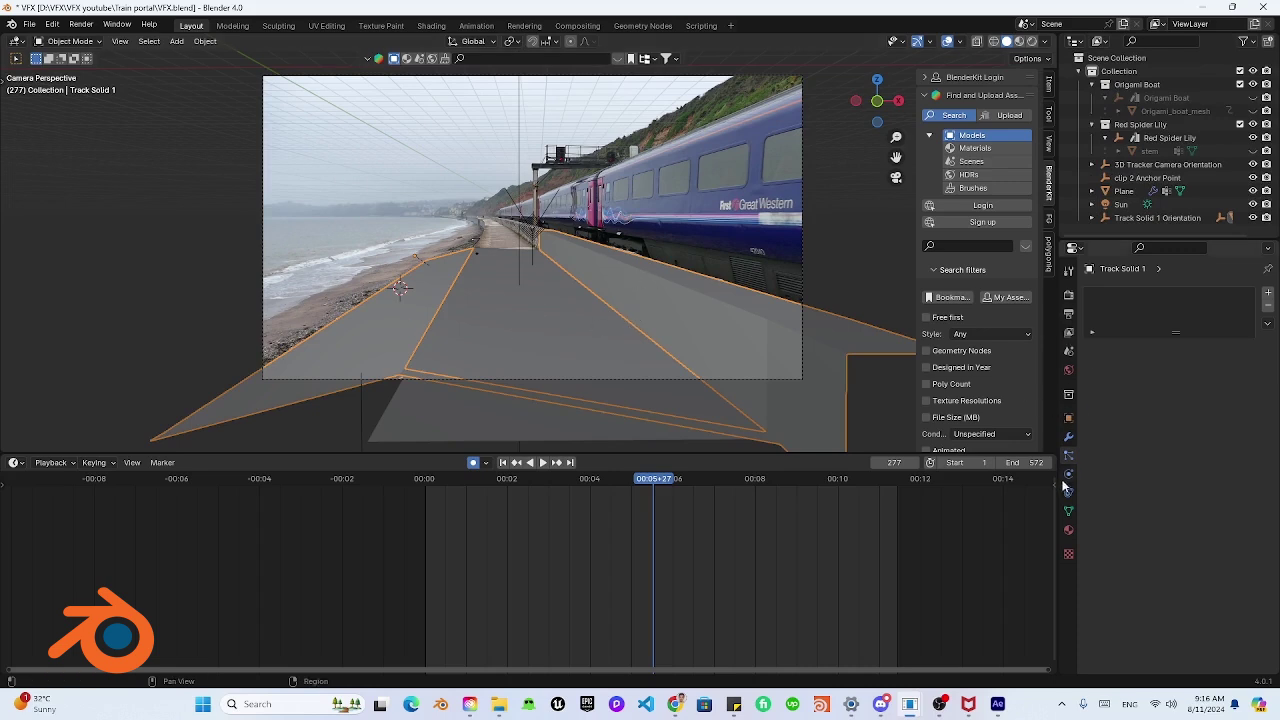
click(1092, 164)
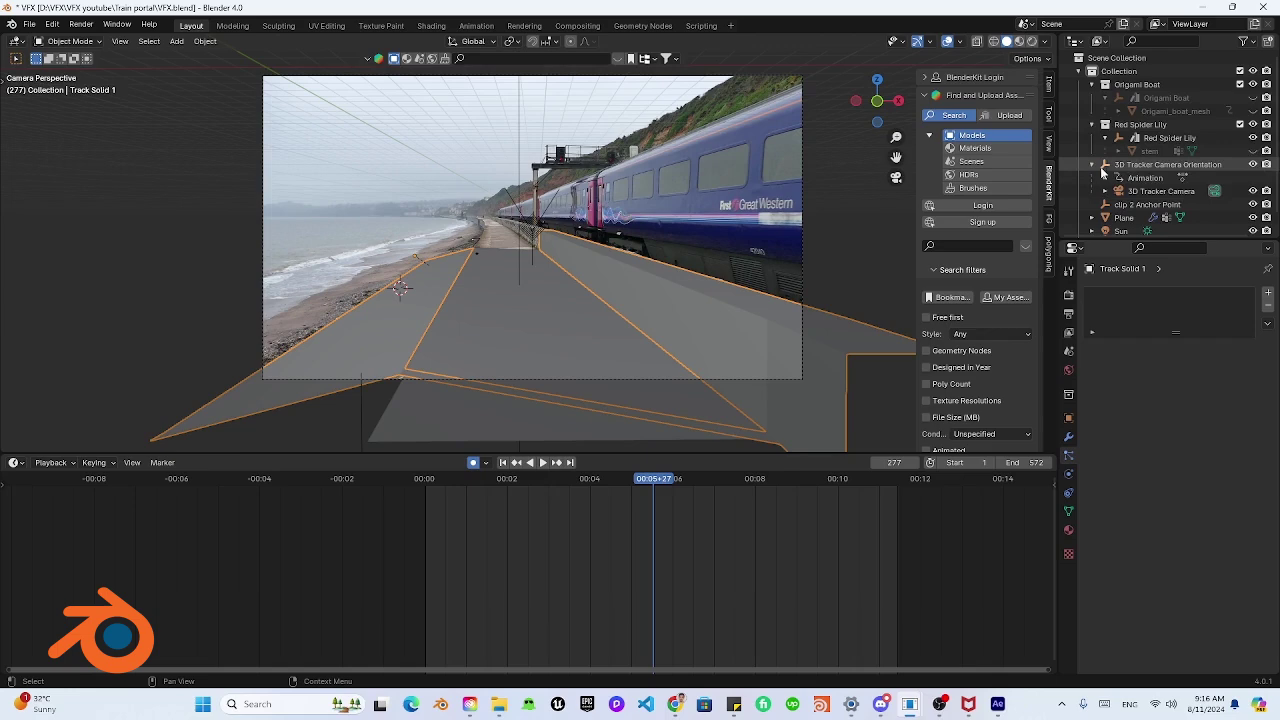
click(1162, 191)
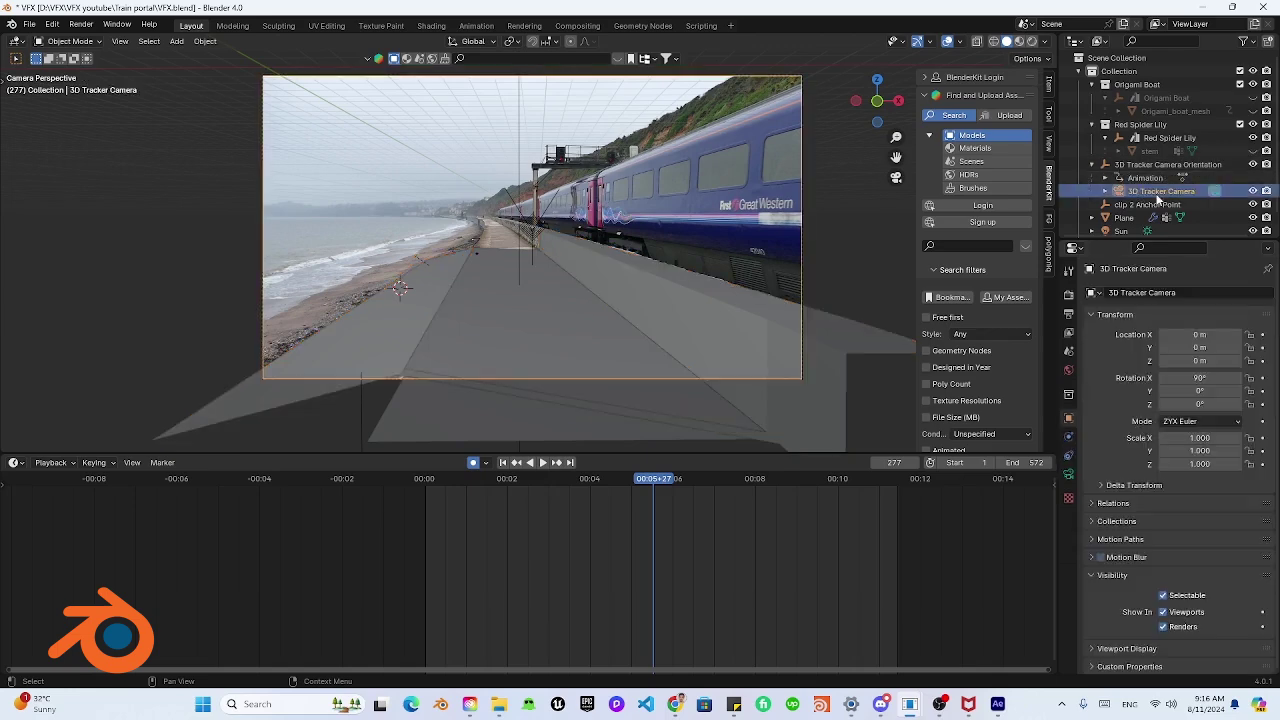
In the camera's Background Images, toggle the clip.mp4 background off and on, and cancel a file browse
click(1068, 478)
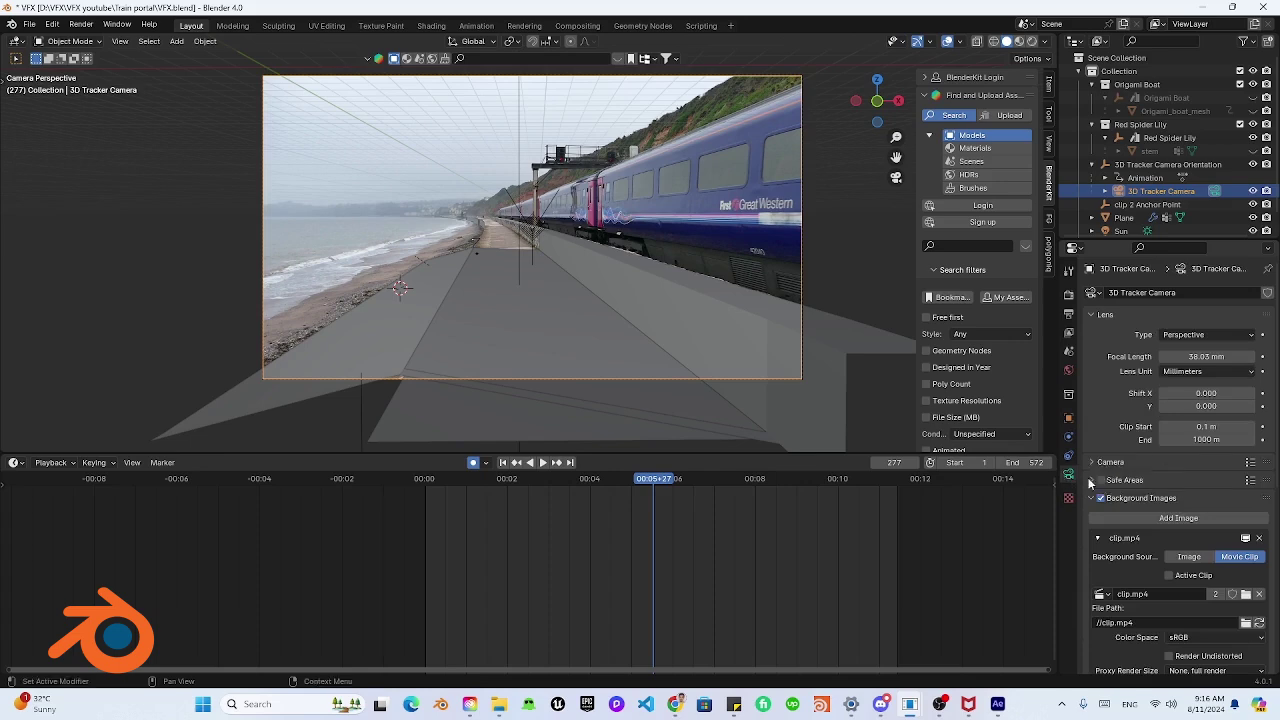
click(1112, 468)
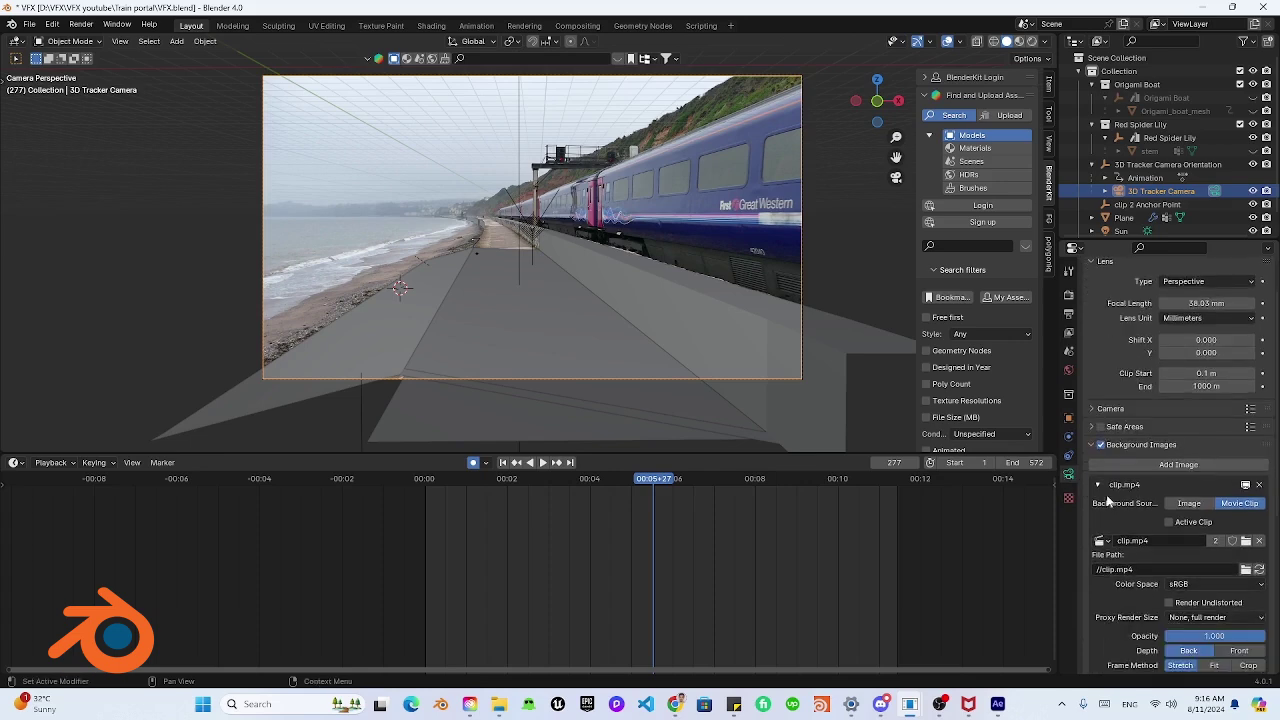
click(1101, 444)
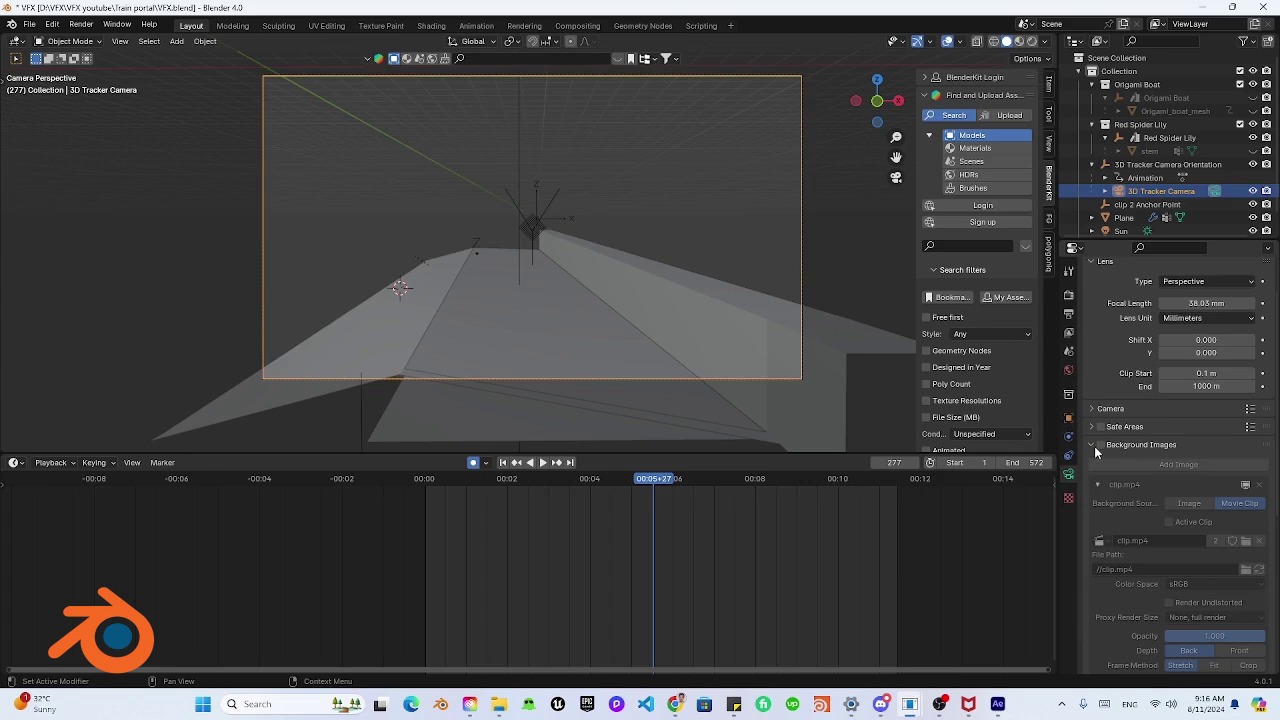
click(1101, 444)
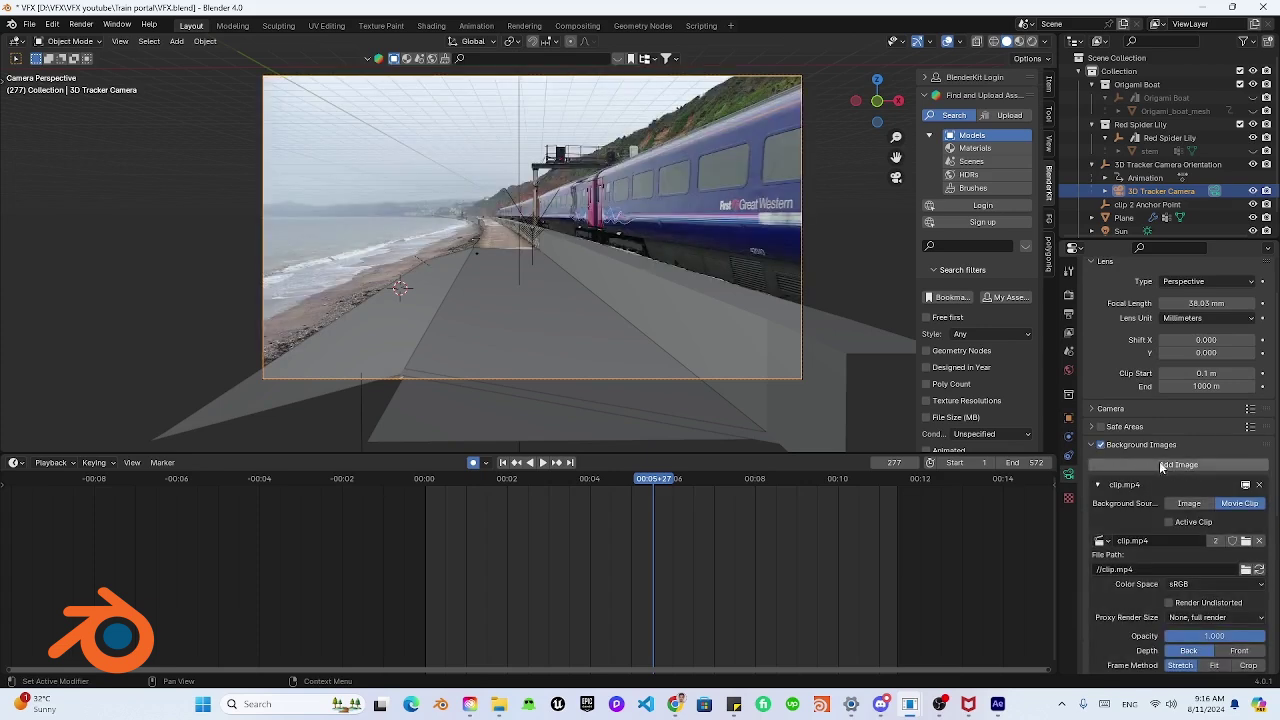
scroll(1226, 511, down, 1)
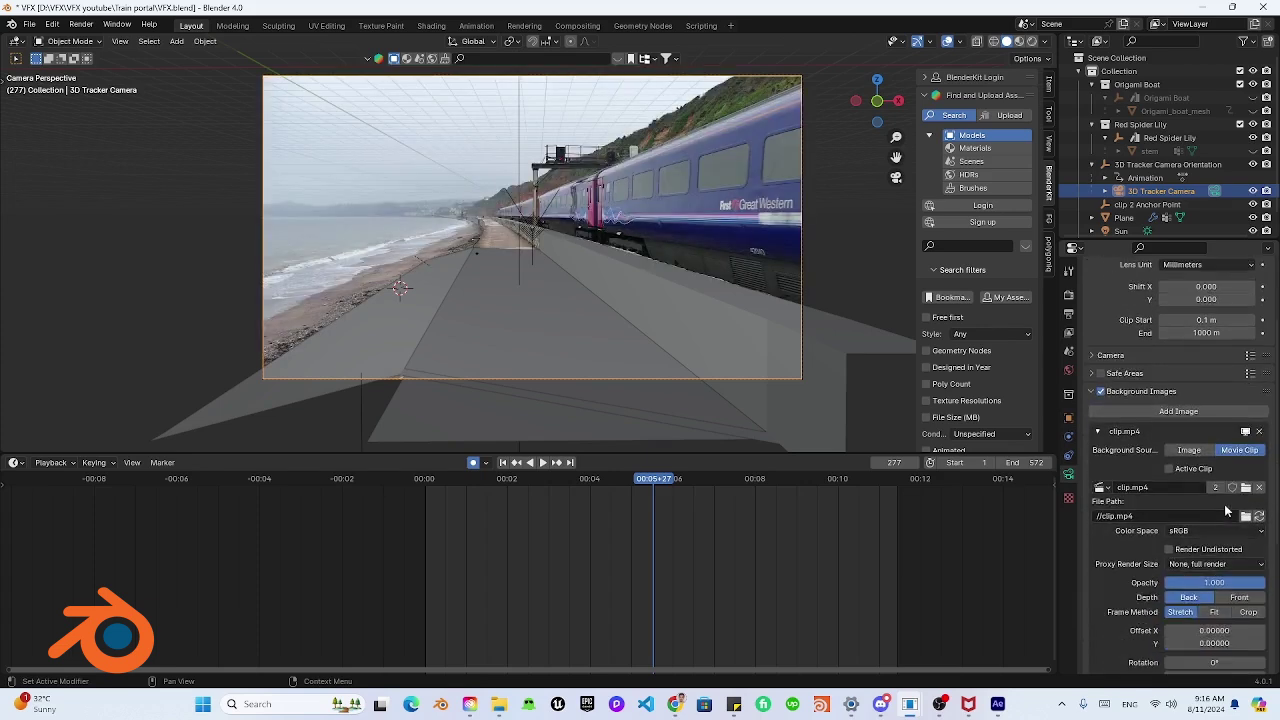
click(1245, 488)
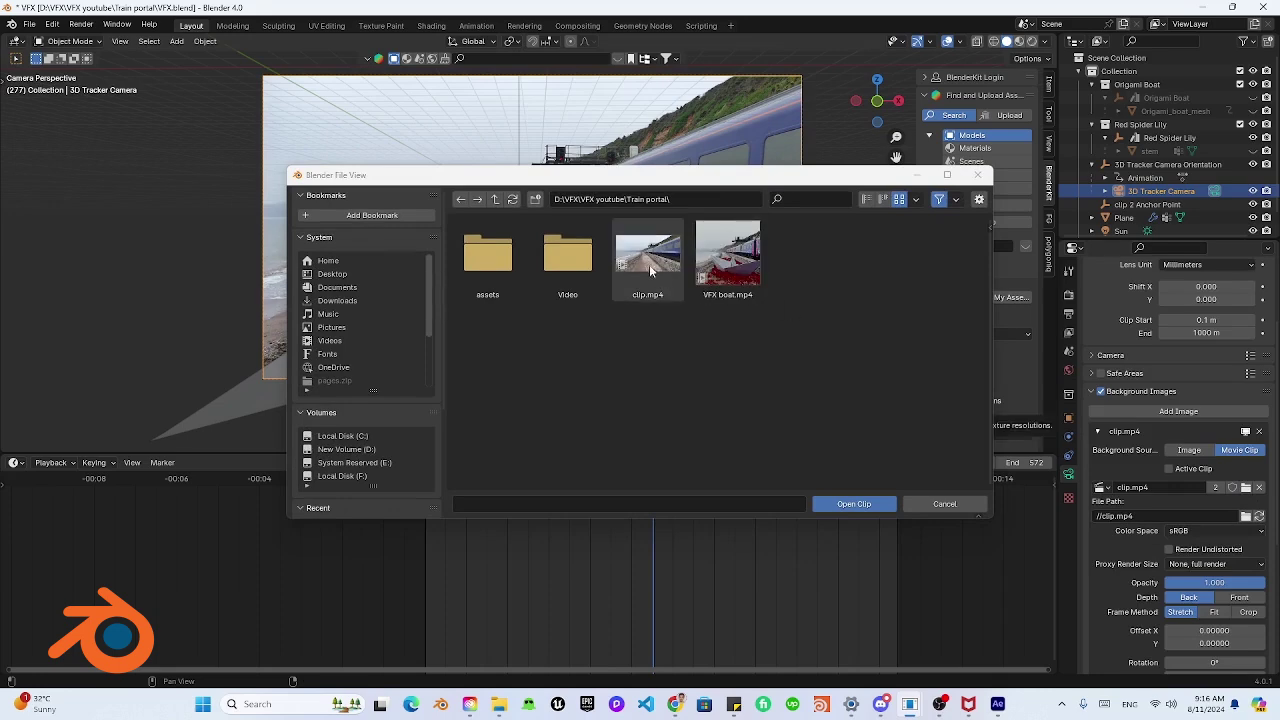
click(935, 504)
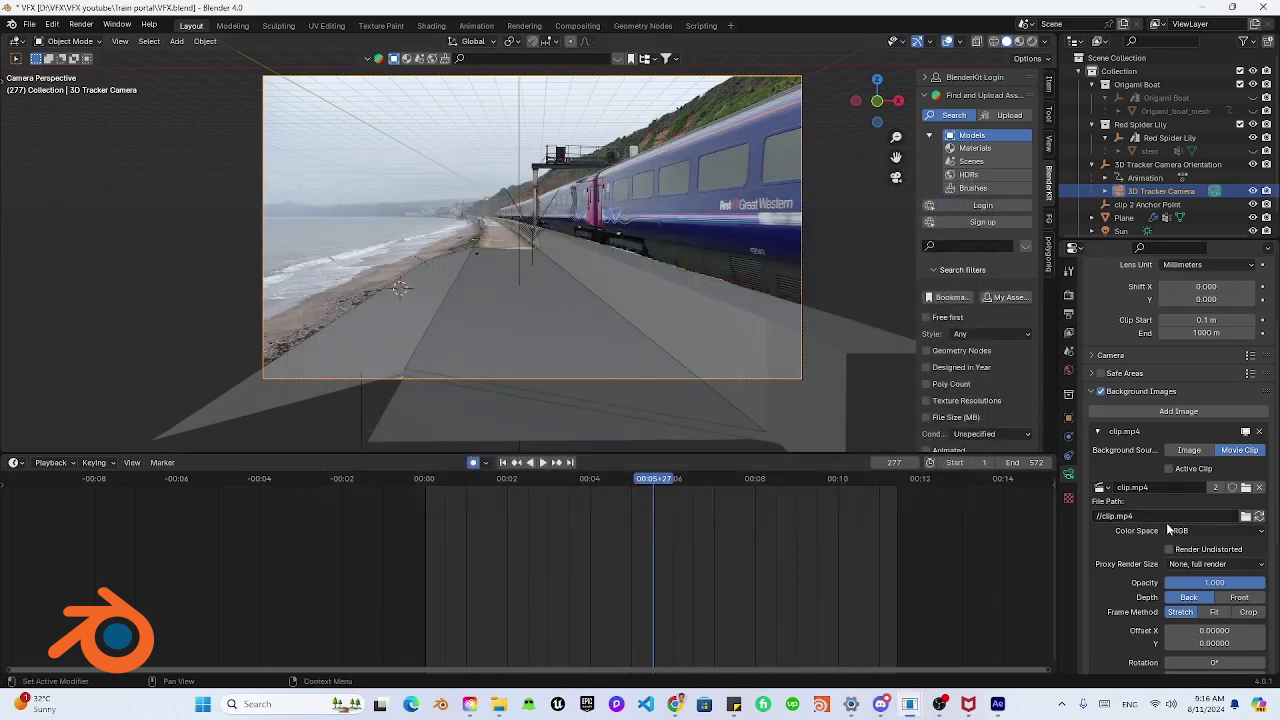
scroll(1120, 533, down, 1)
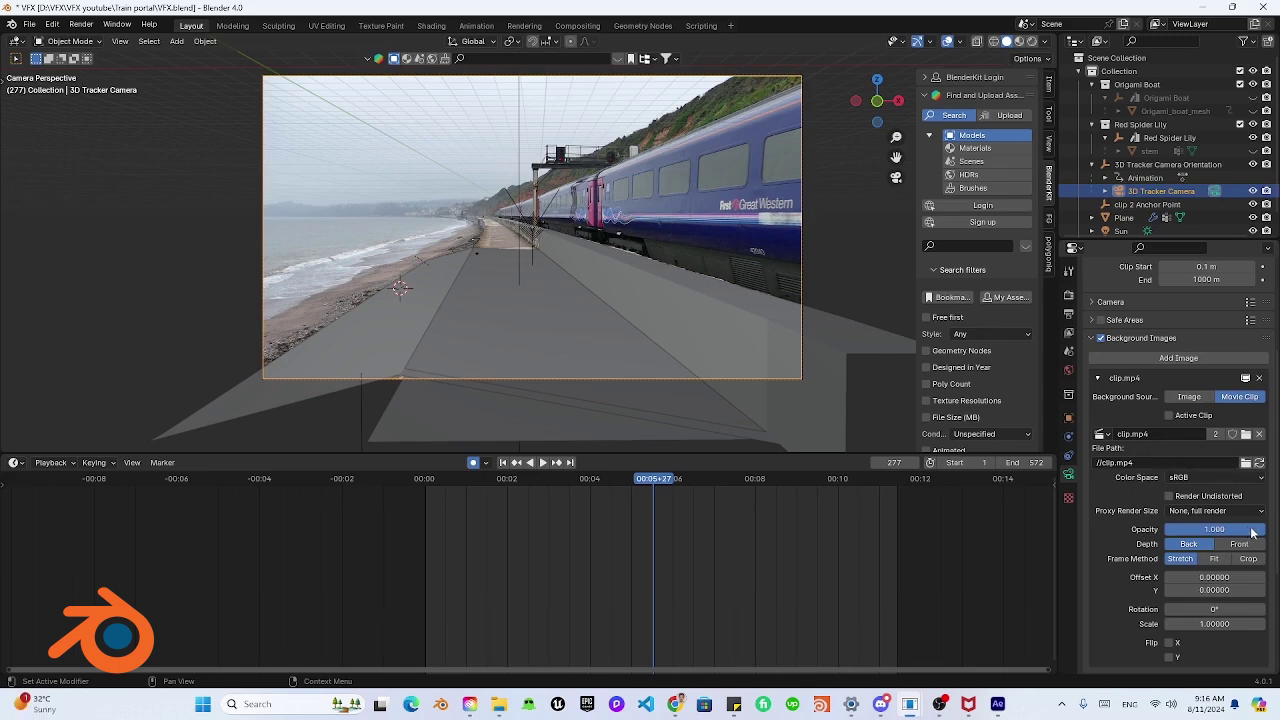
Set the clip.mp4 background image opacity to 1.000
drag(1252, 530, 1215, 530)
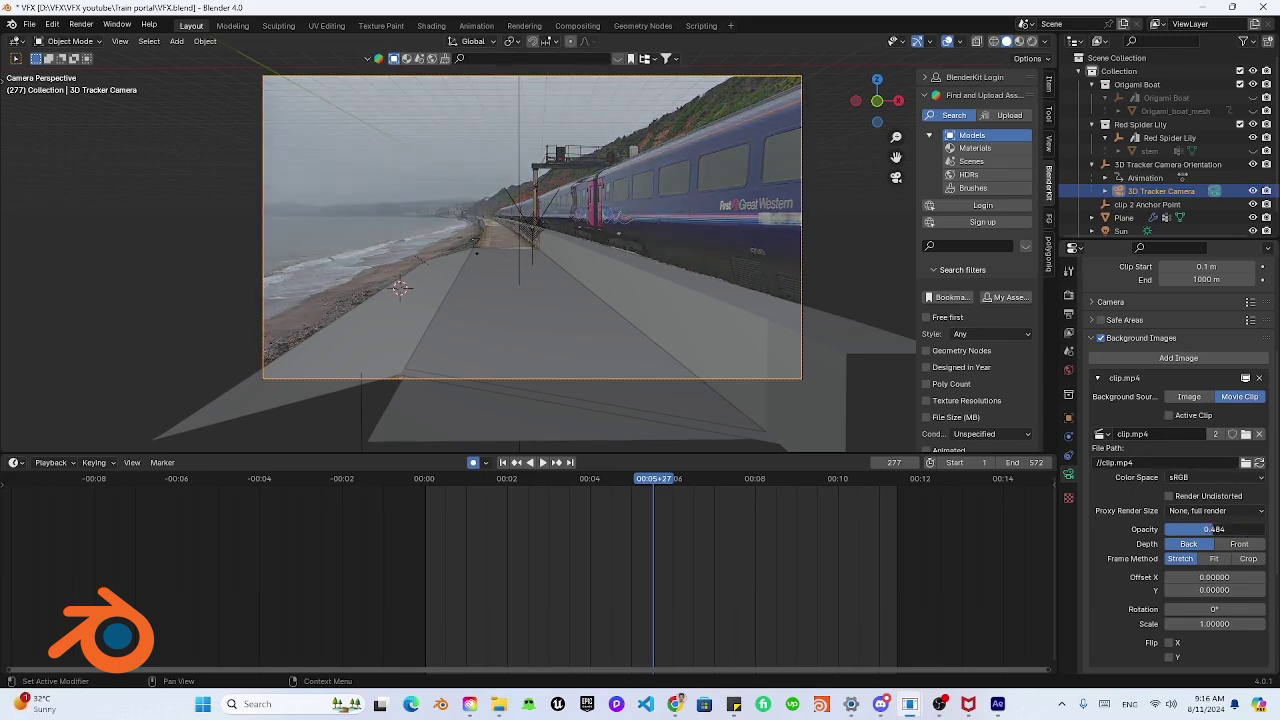
click(1215, 530)
text(1)
key(Return)
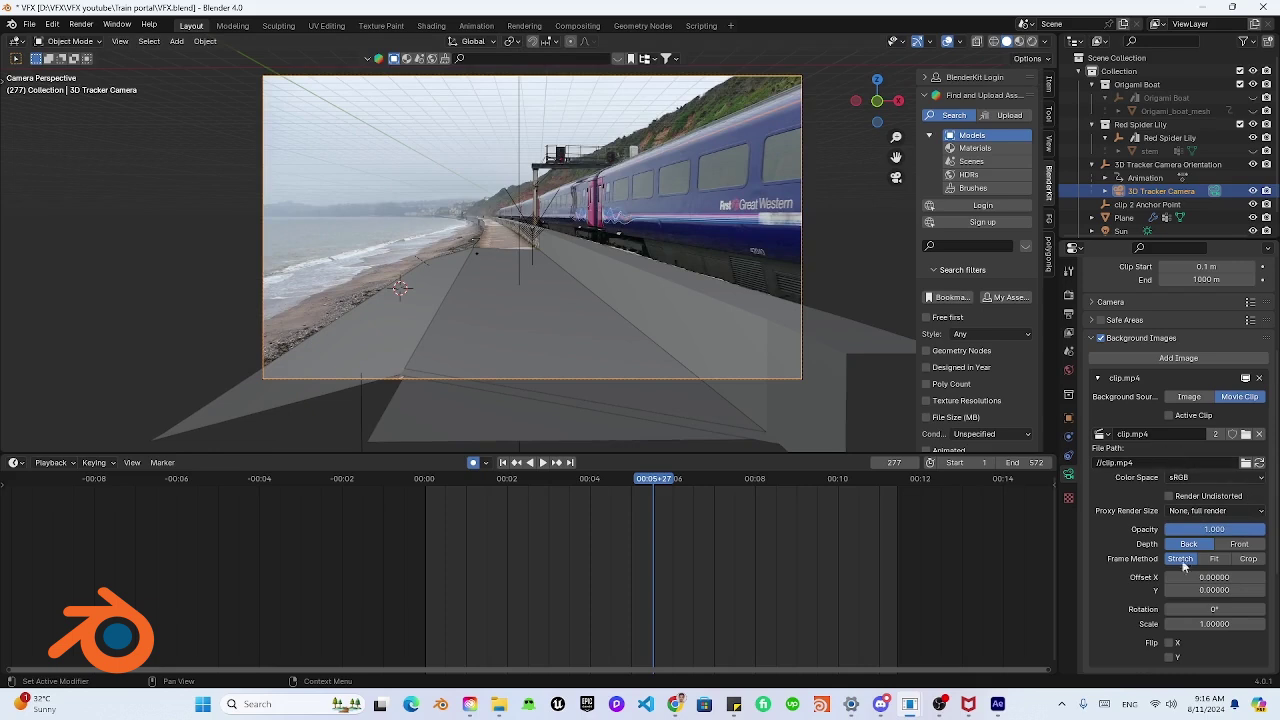
scroll(1165, 562, up, 2)
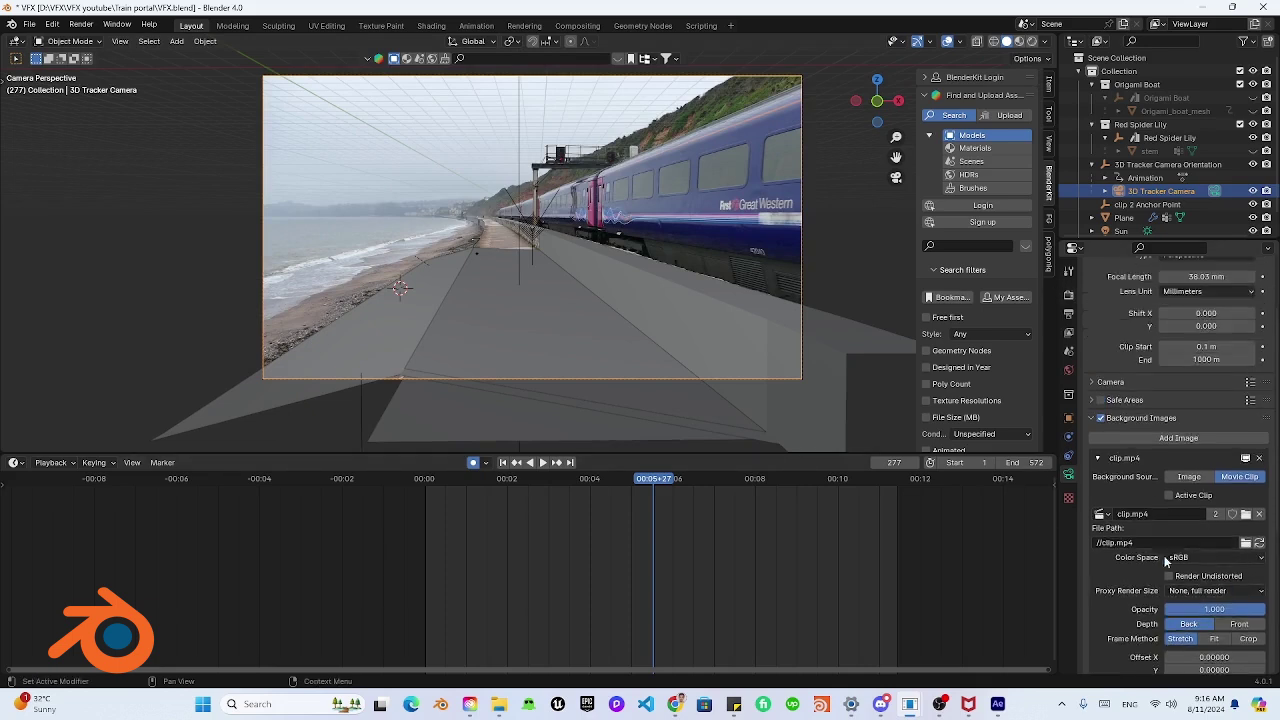
scroll(1125, 428, up, 2)
Keep Cycles as the render engine with GPU Compute as the device
click(1067, 297)
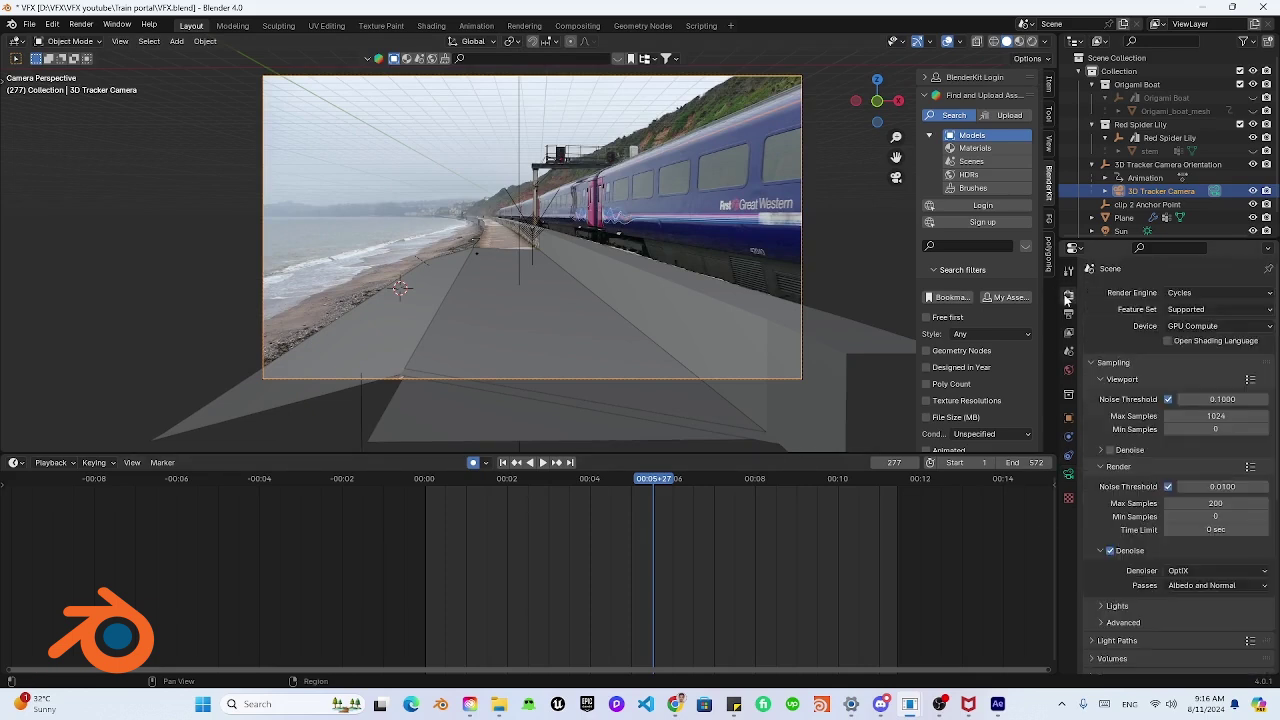
click(1207, 290)
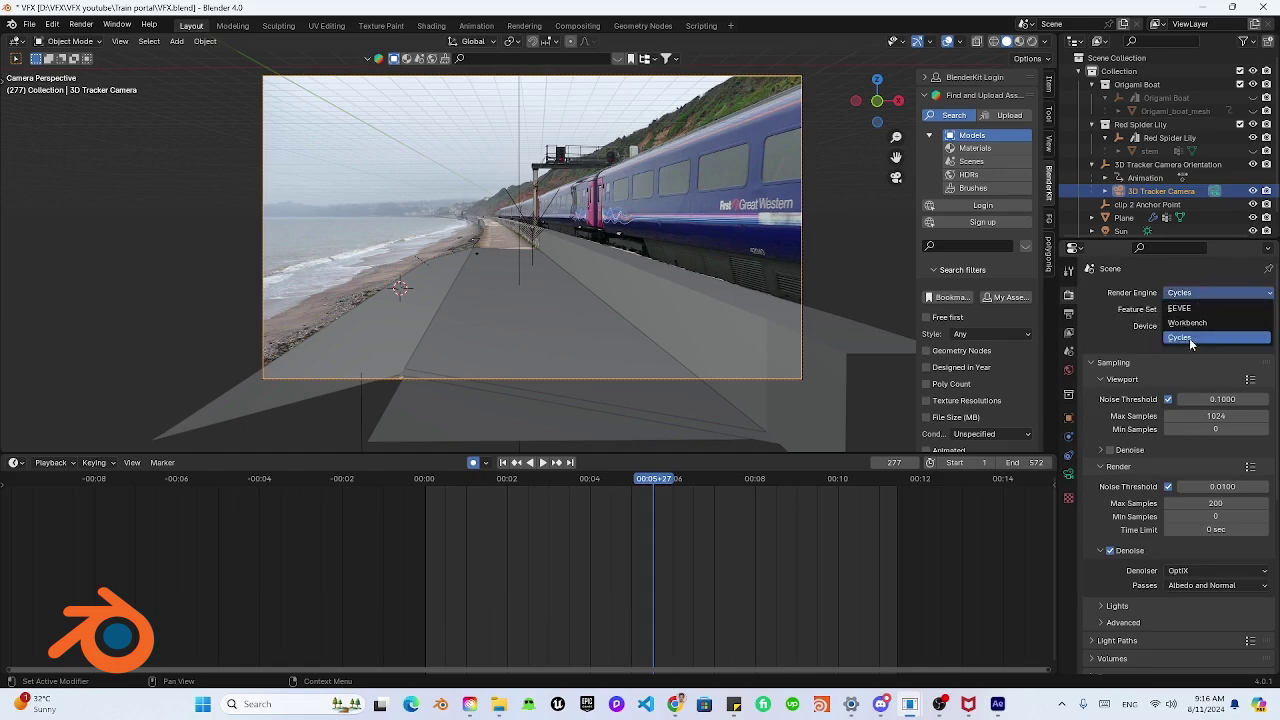
click(1142, 338)
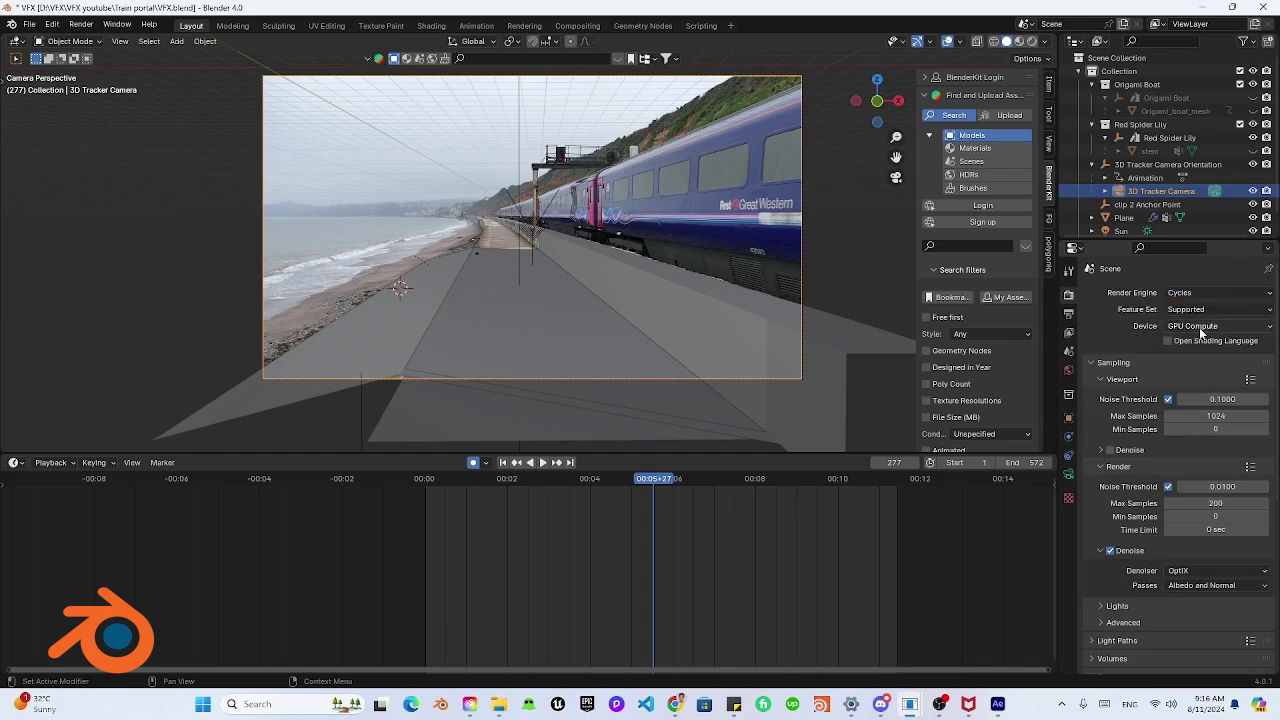
click(1198, 330)
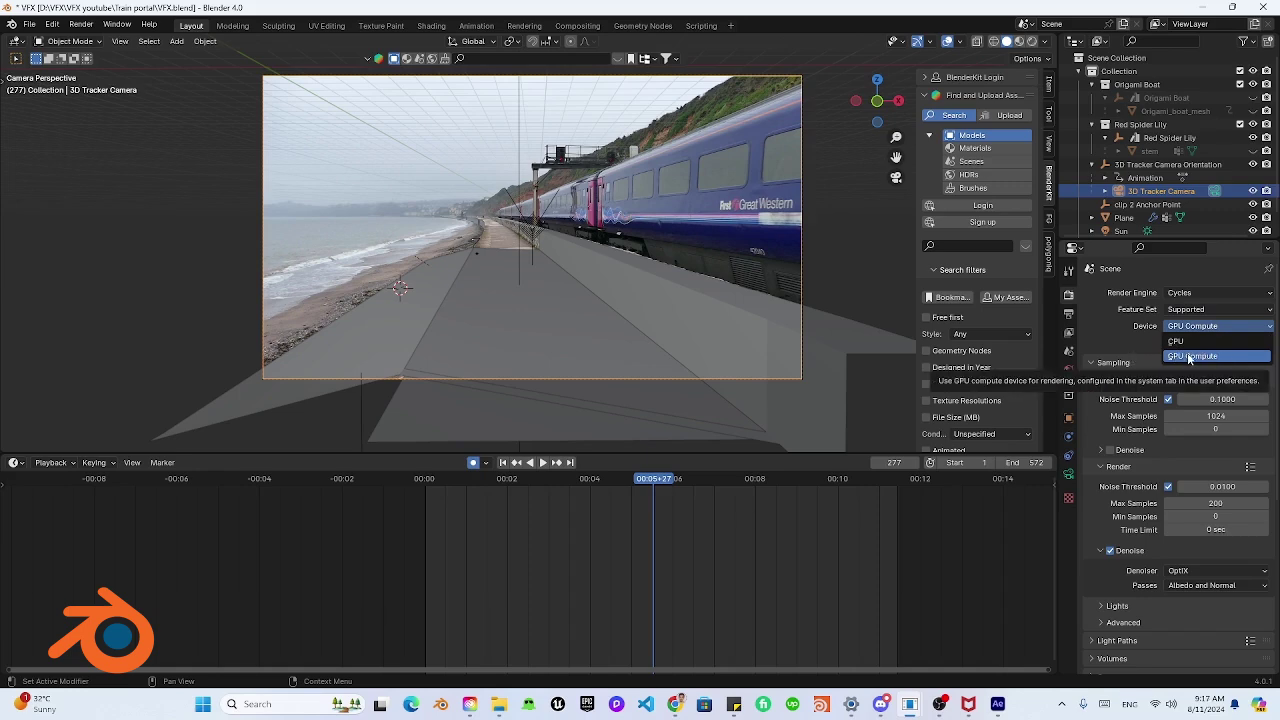
click(1205, 358)
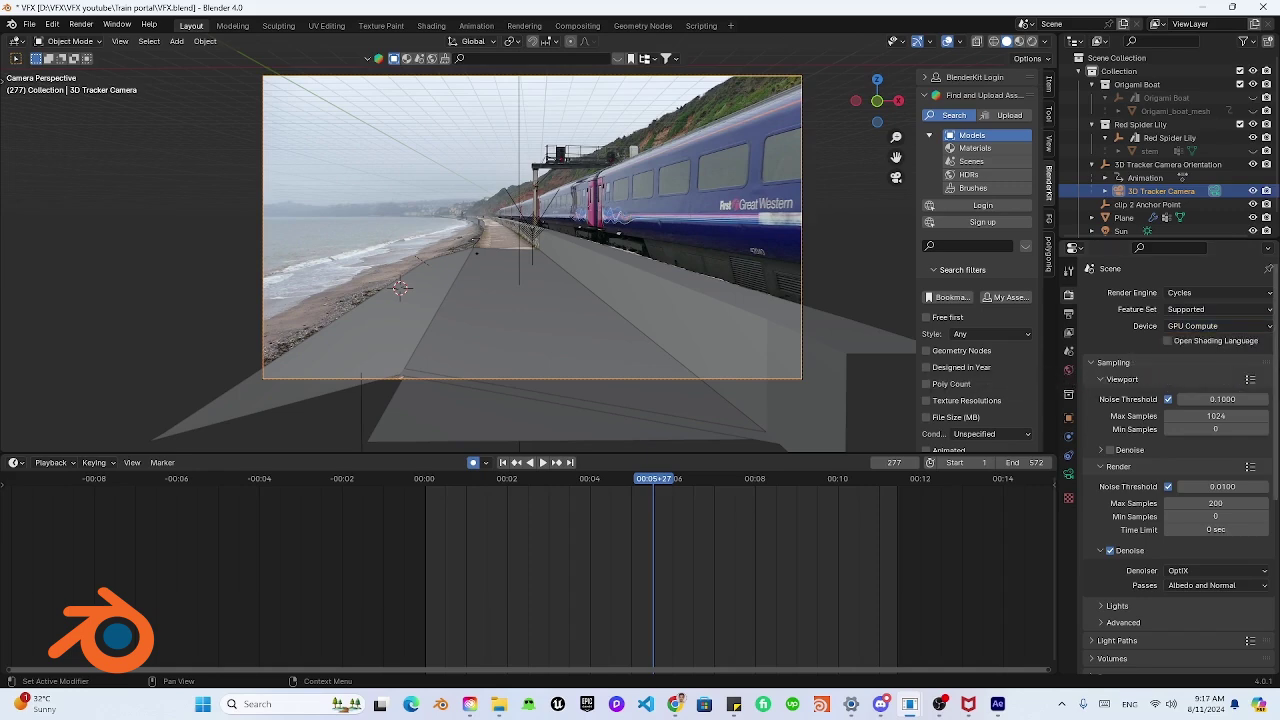
Turn off Film Transparent in the render settings
scroll(1203, 560, down, 2)
scroll(1202, 562, down, 2)
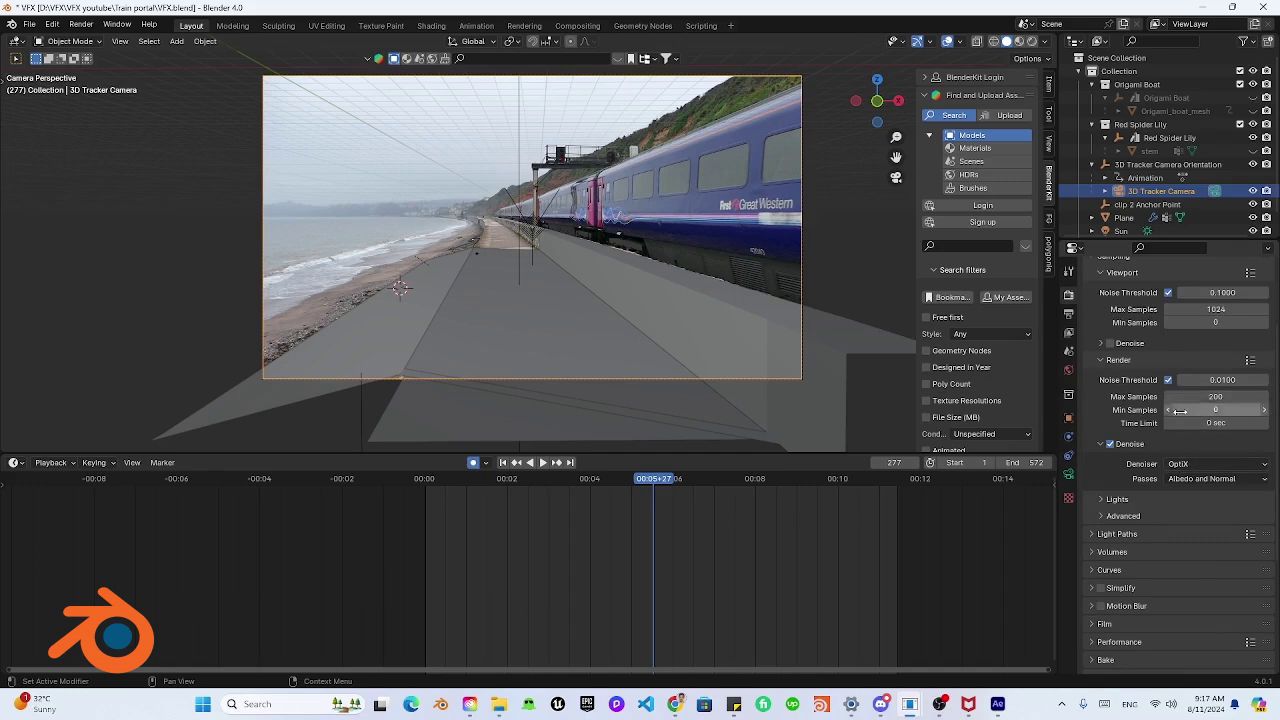
scroll(1158, 672, down, 7)
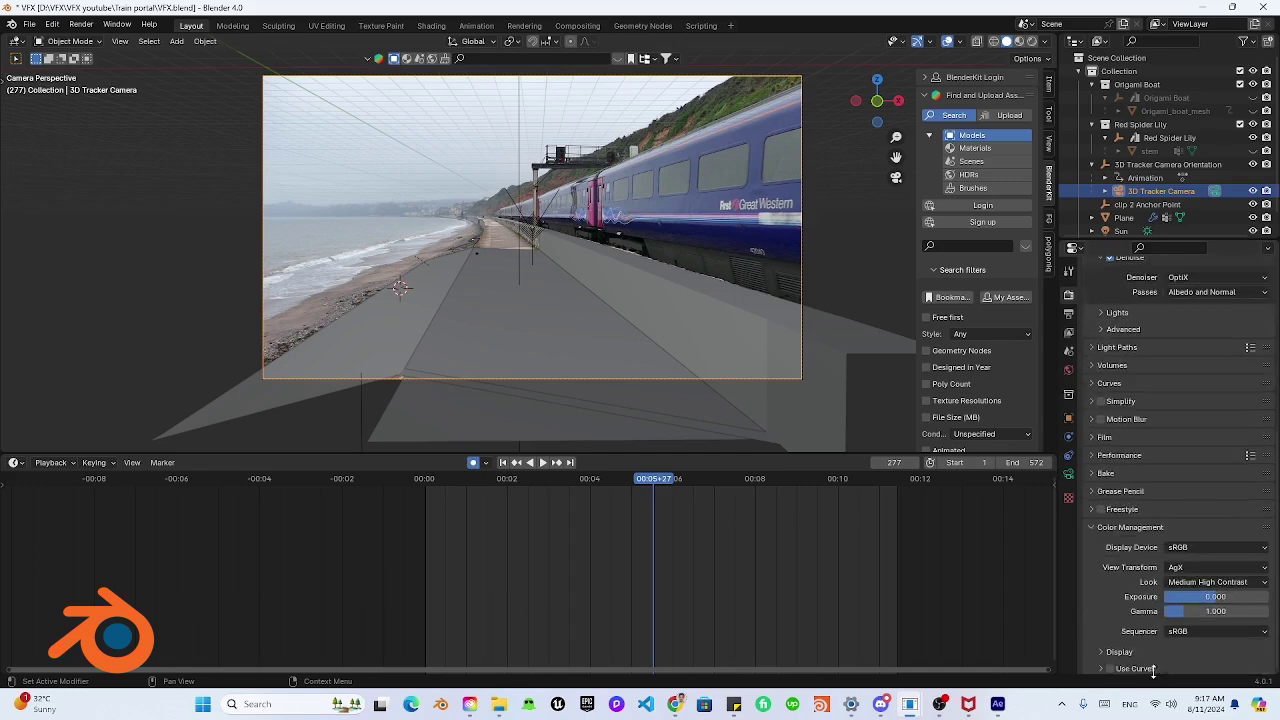
click(1091, 437)
click(1110, 534)
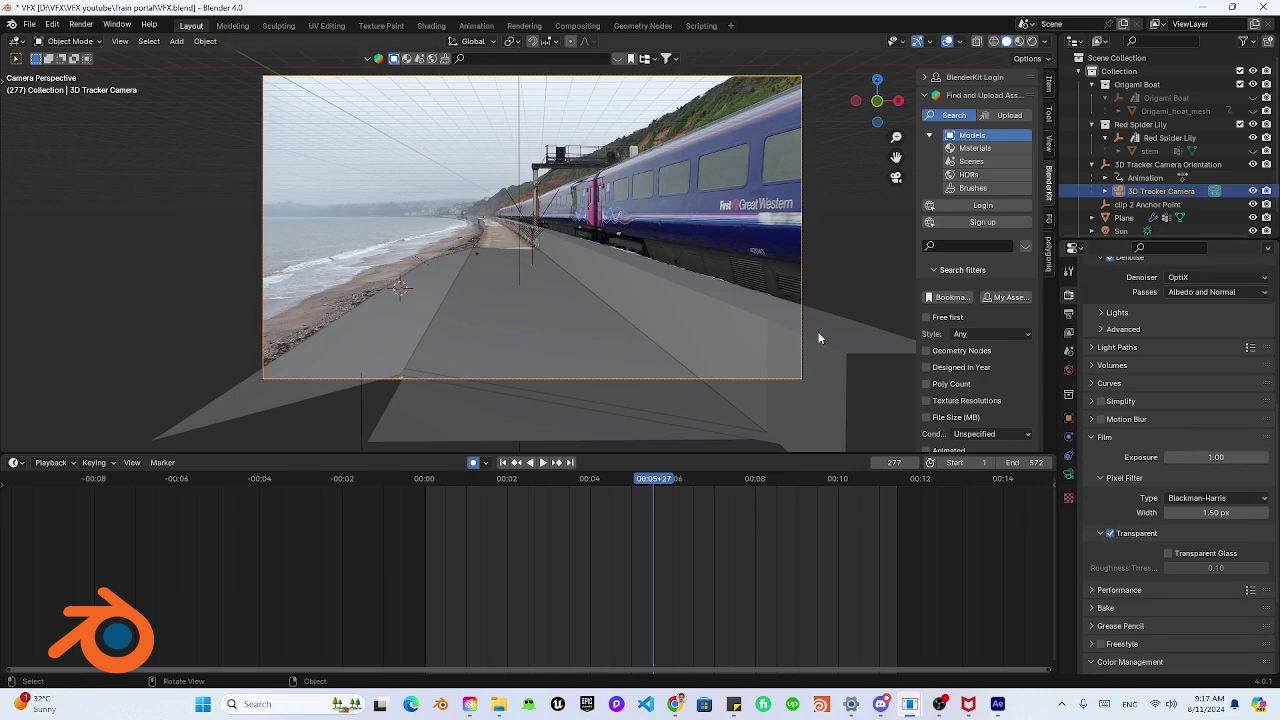
click(1110, 534)
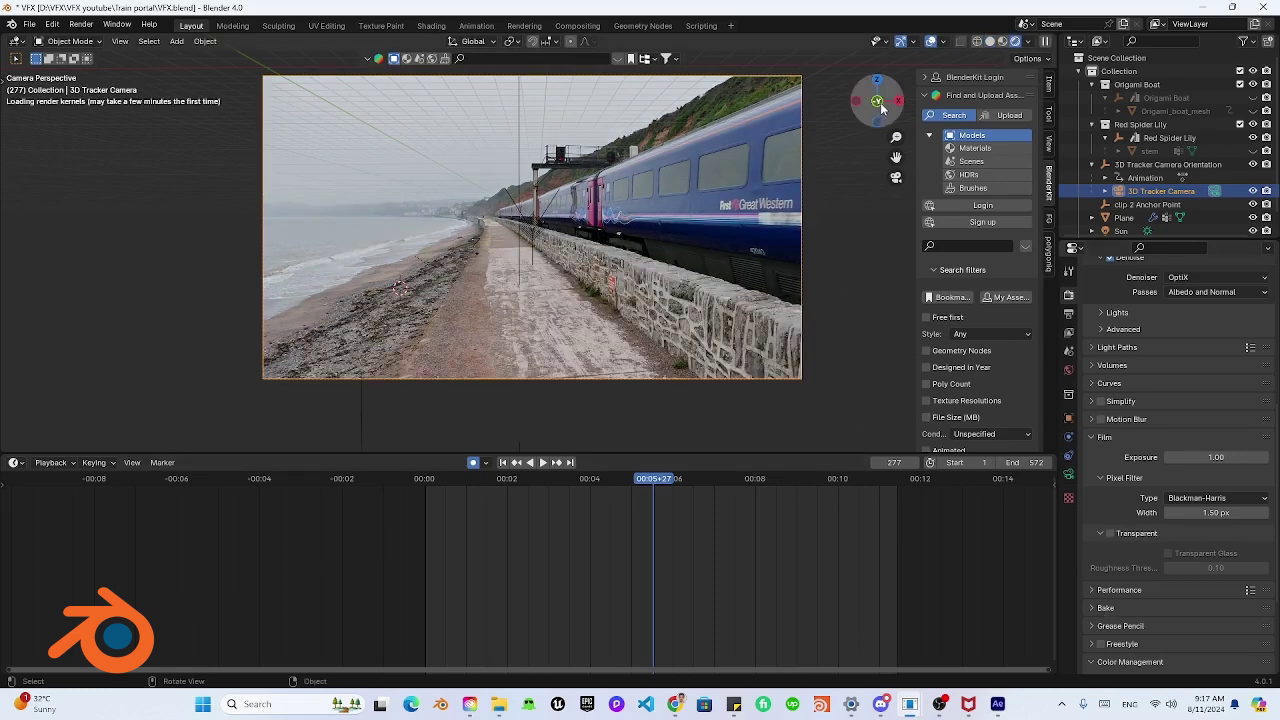
Orbit away and back to the tracked camera view, then toggle Film Transparent on and off
drag(872, 106, 877, 115)
click(896, 177)
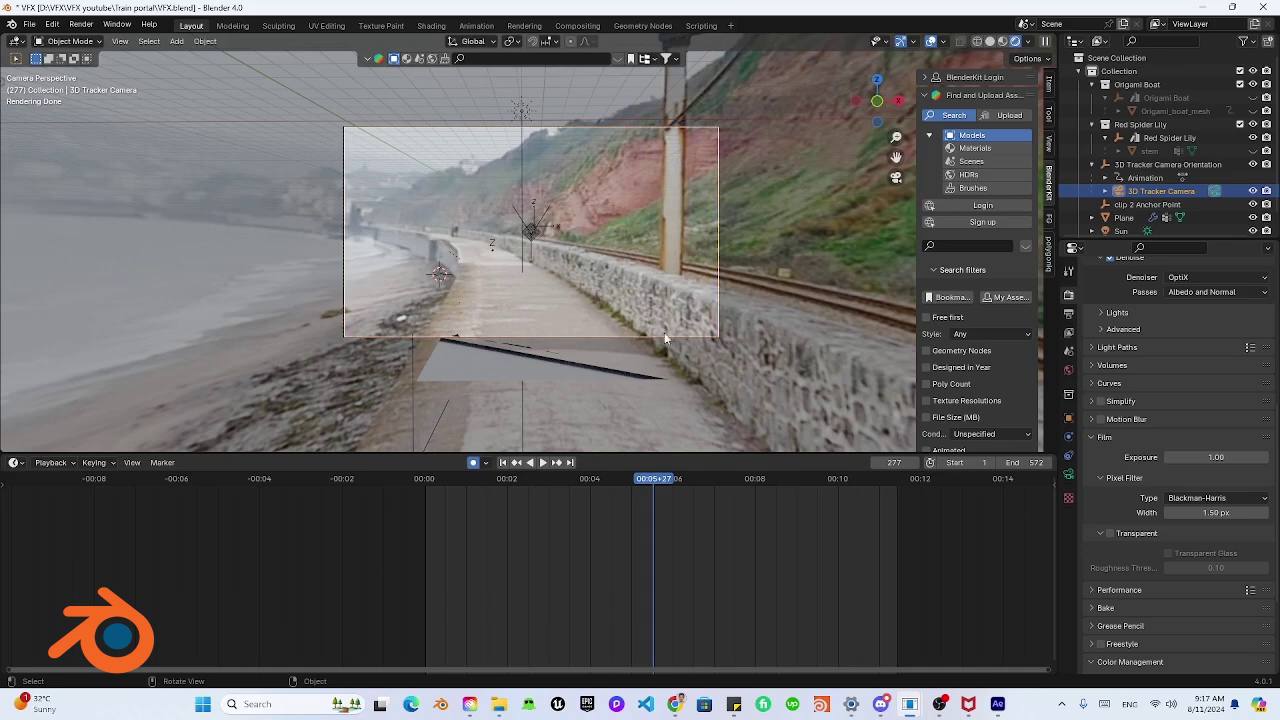
click(1109, 534)
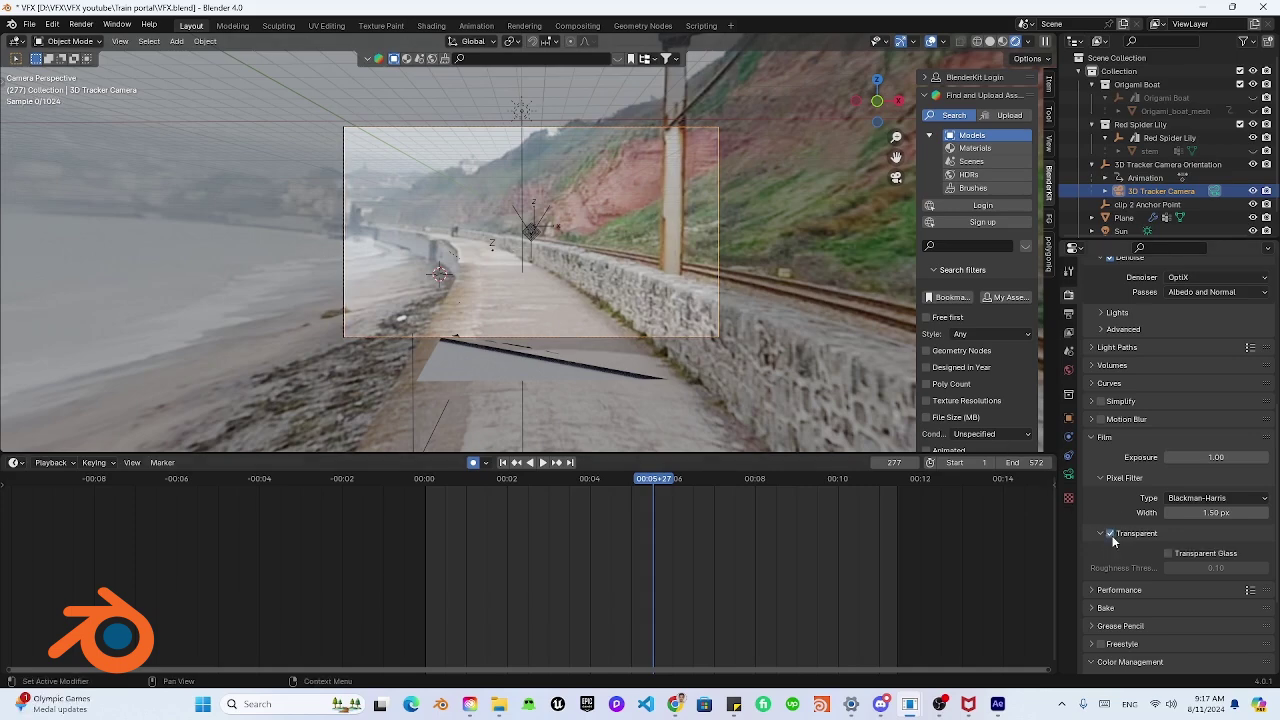
click(1109, 534)
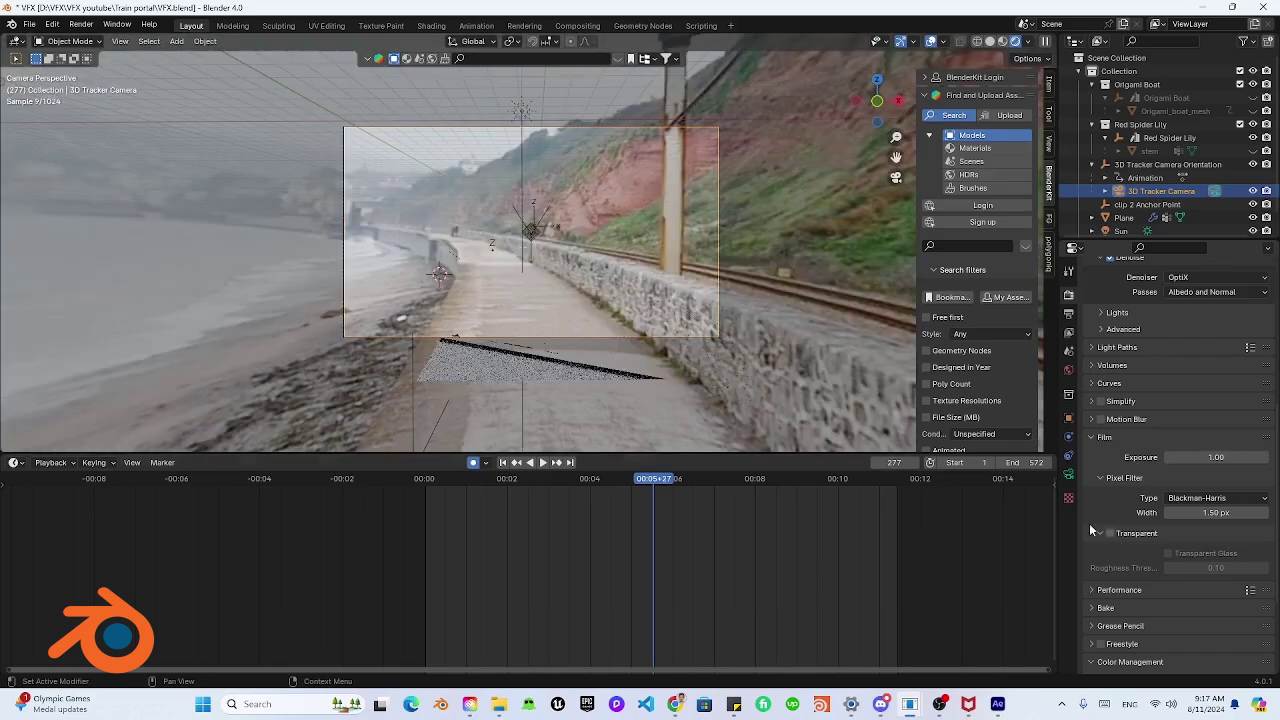
In the World settings, cancel browsing for a new background, keeping clip.mp4
click(1068, 370)
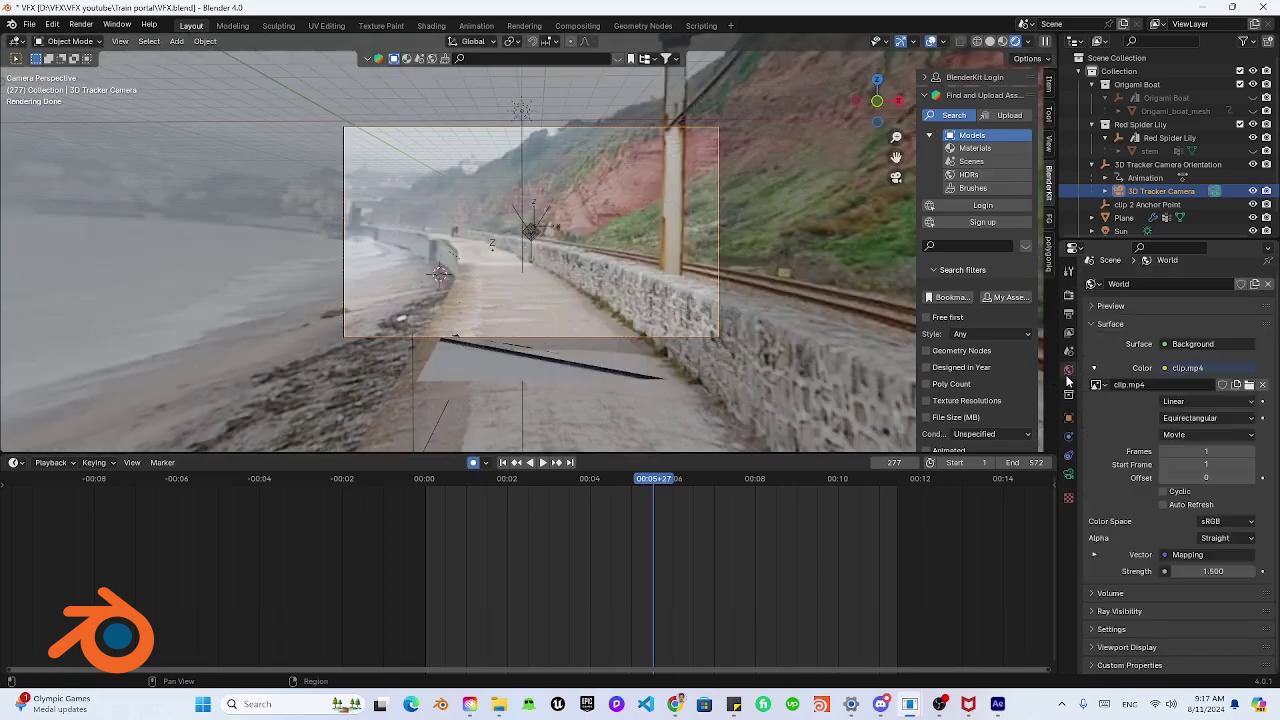
click(1249, 384)
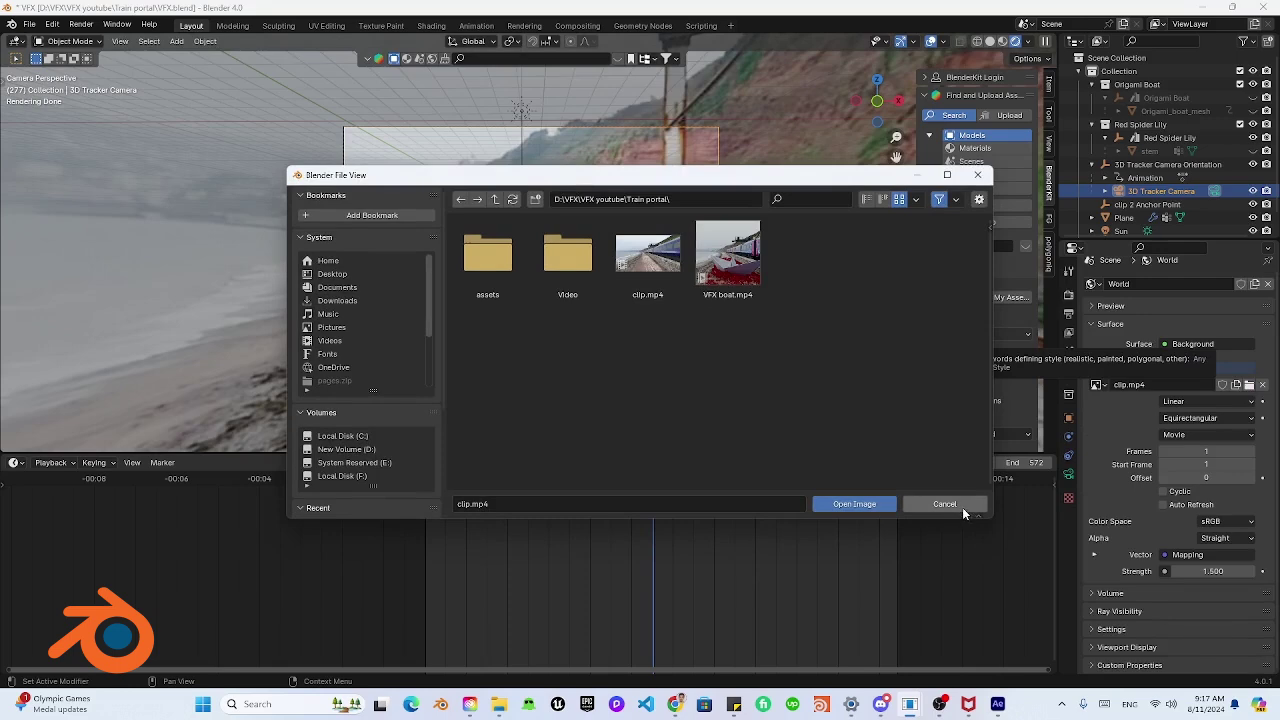
click(944, 506)
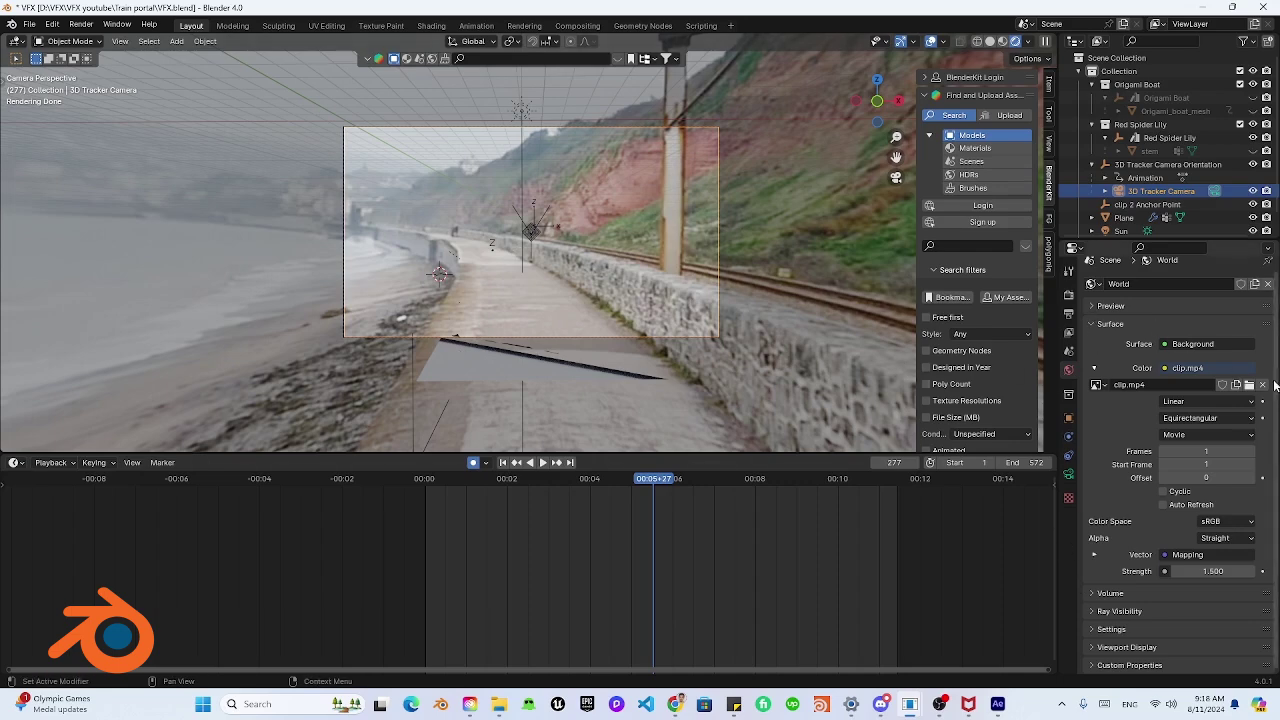
Turn on Film Transparent in the render settings
click(1068, 296)
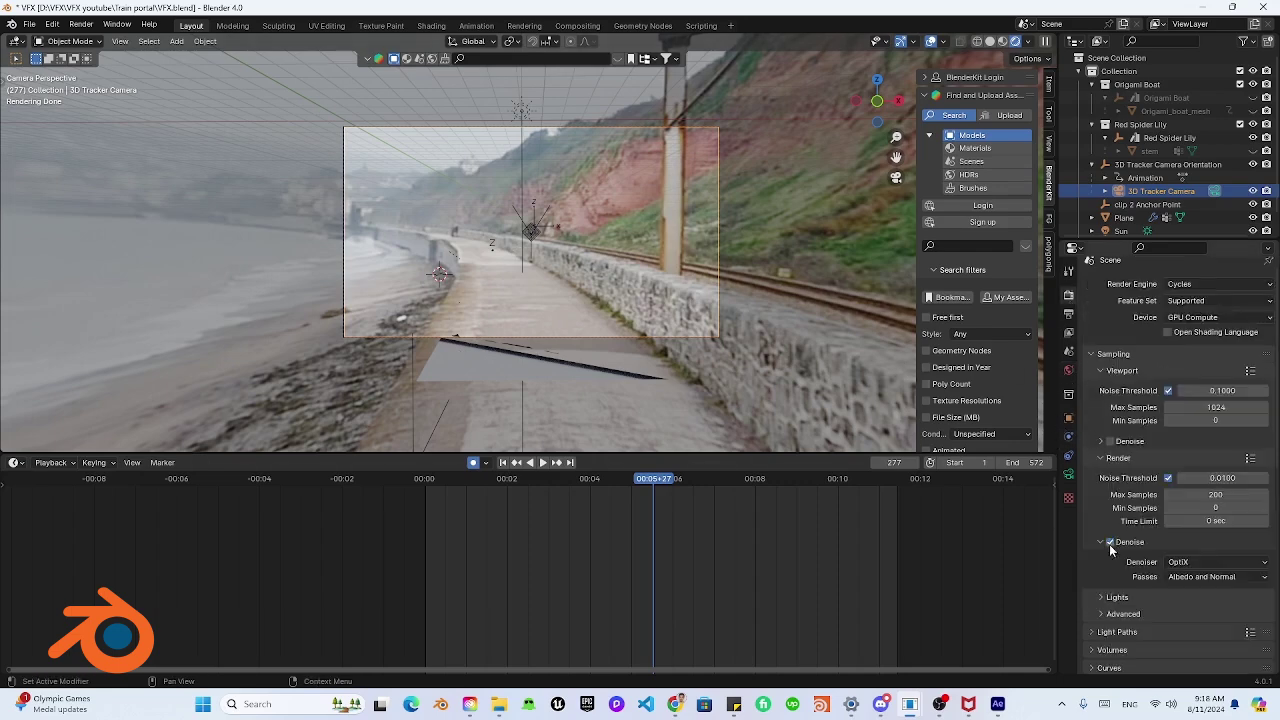
scroll(1112, 560, down, 5)
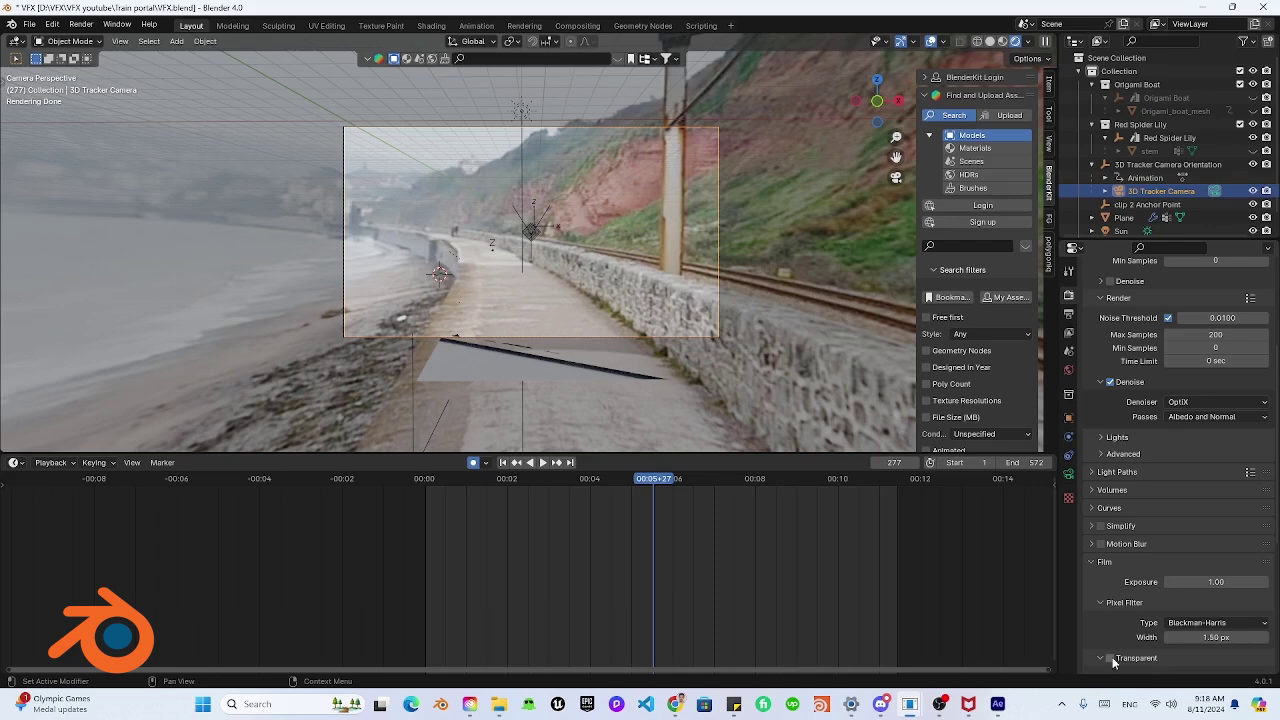
click(1109, 658)
scroll(671, 378, up, 2)
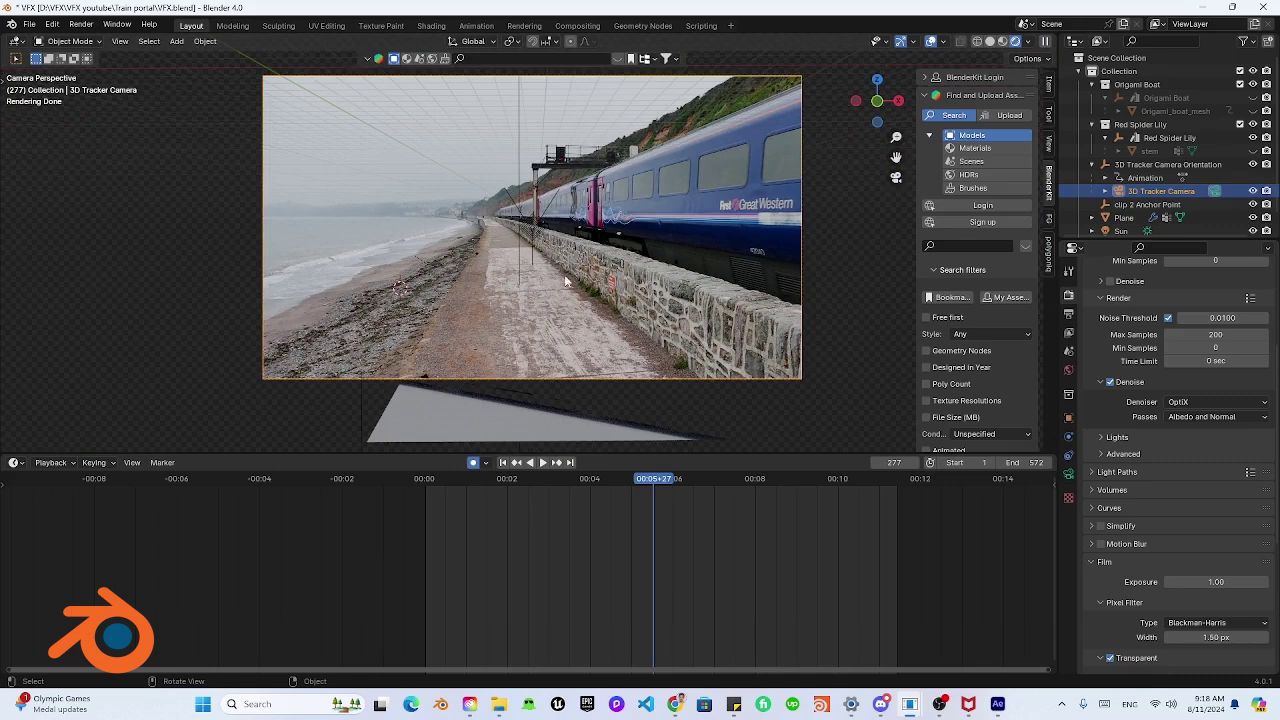
Select the Plane and scroll its Object properties down to Visibility
click(488, 421)
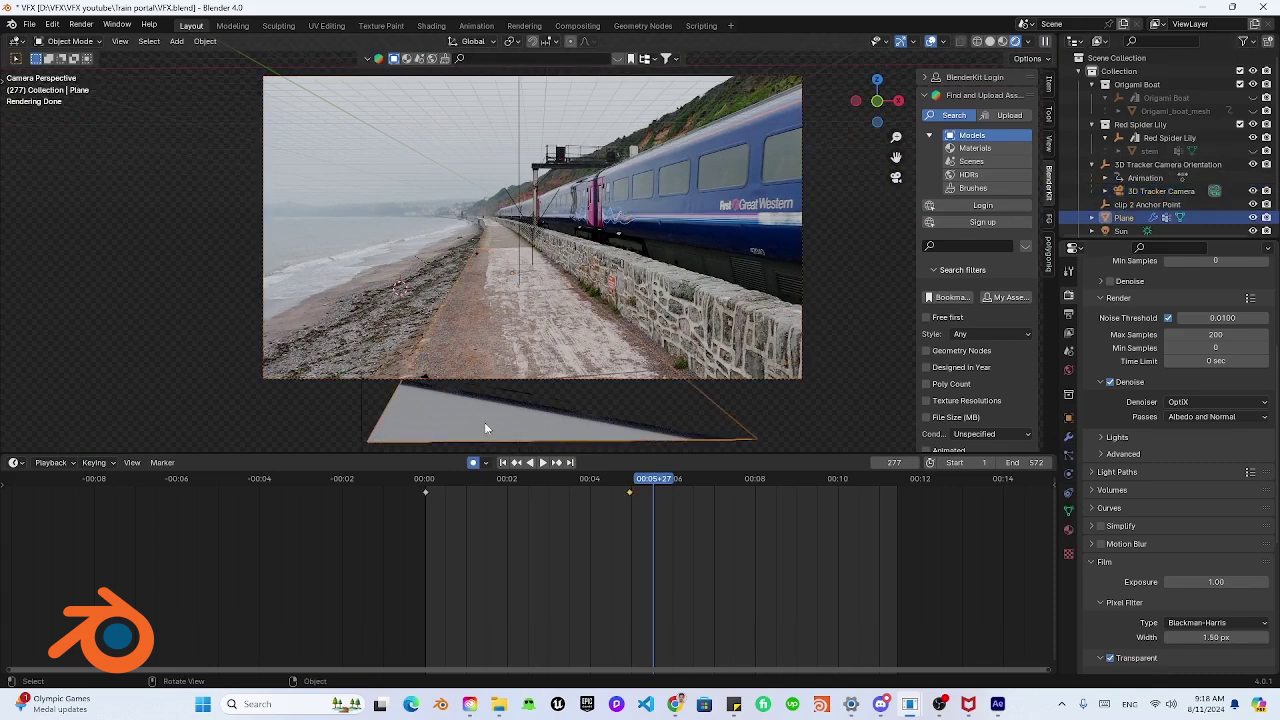
click(1066, 419)
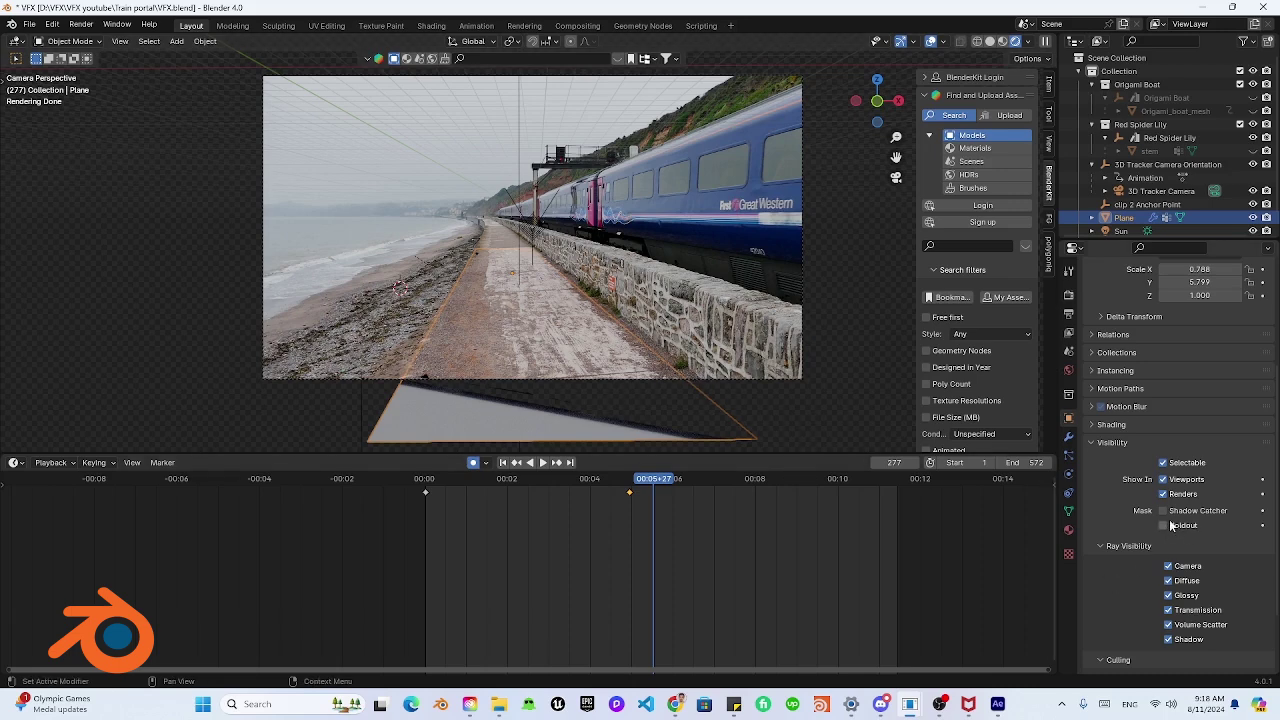
scroll(1148, 210, down, 1)
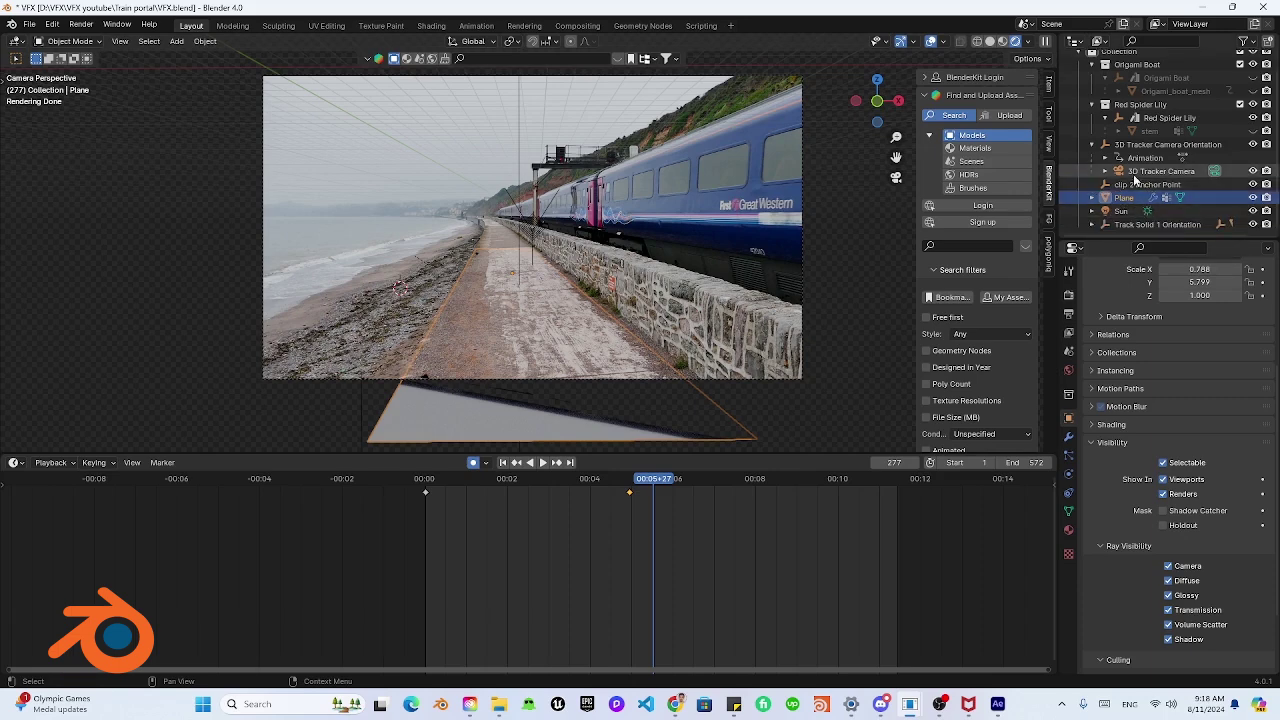
Select Track Solid 1 and toggle its Shadow Catcher mask on and off
click(1092, 224)
scroll(1097, 220, down, 1)
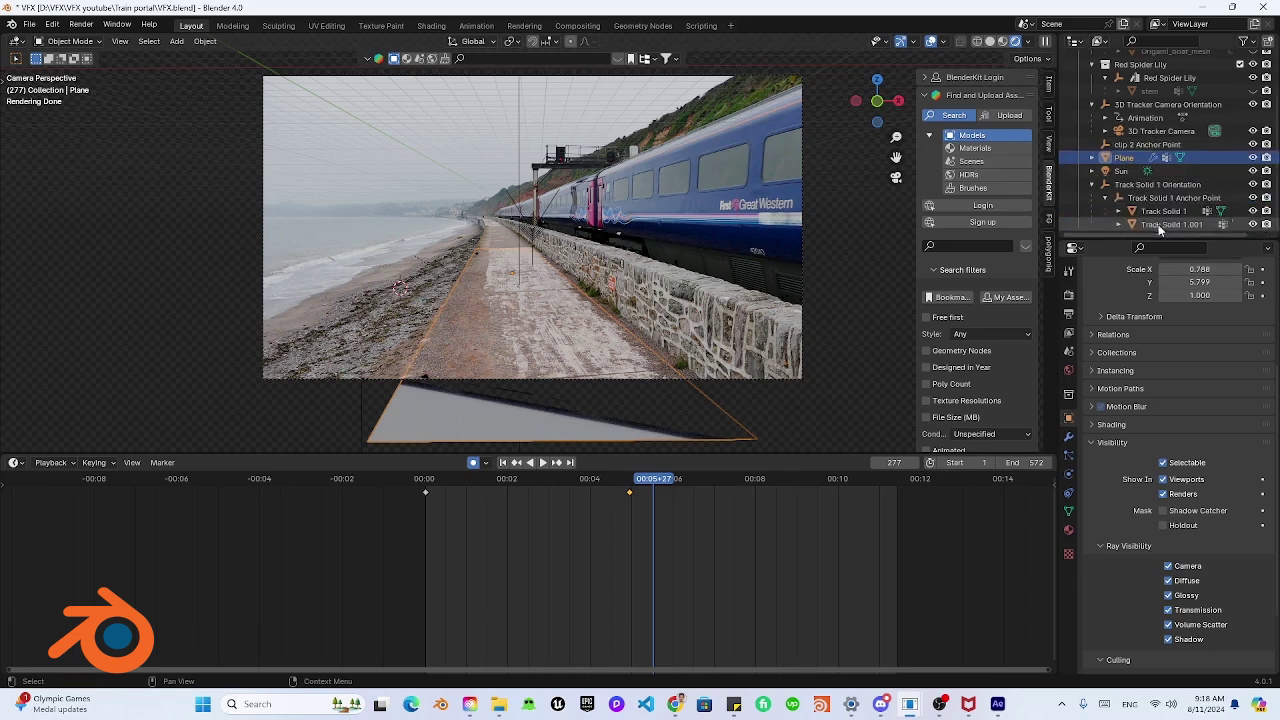
click(1165, 212)
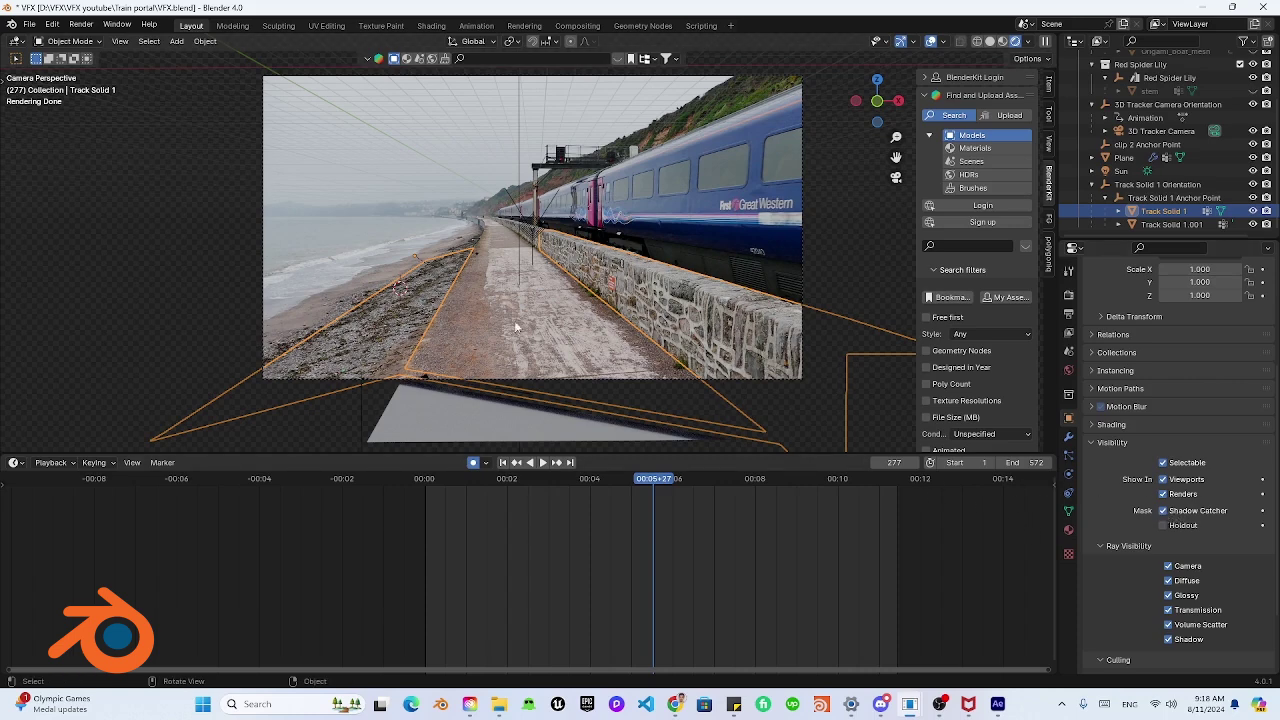
click(1163, 511)
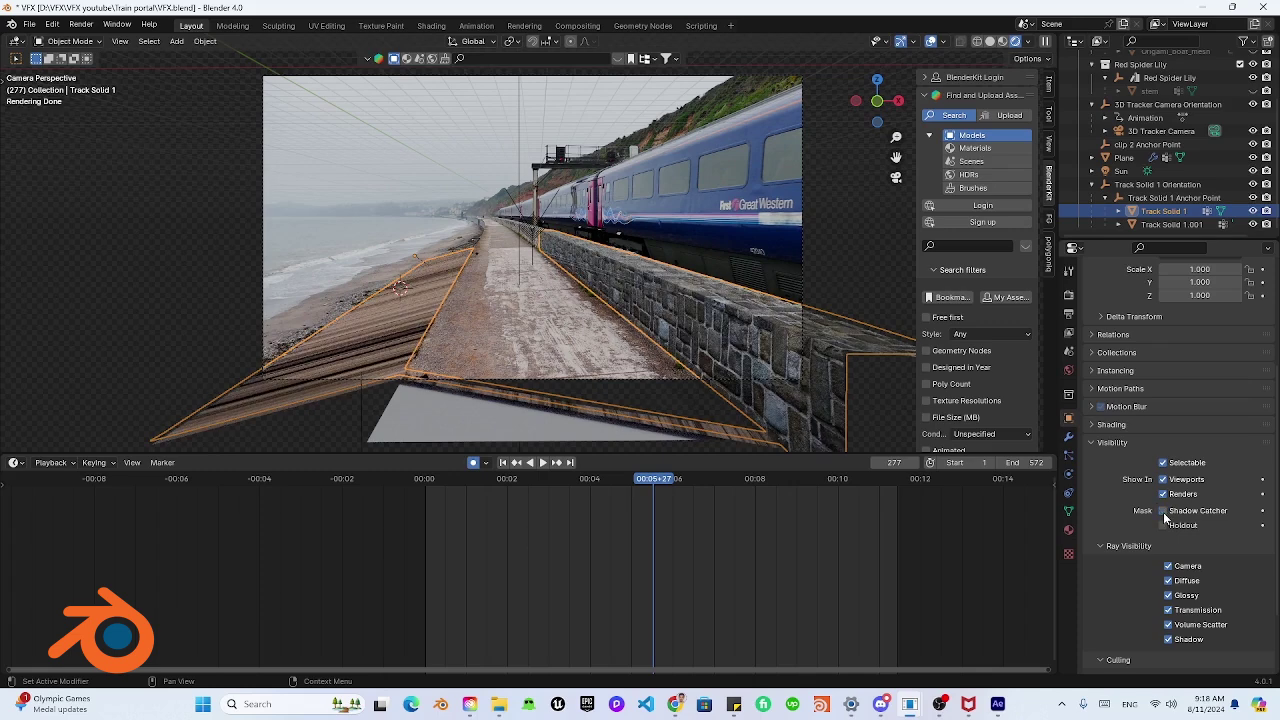
click(573, 318)
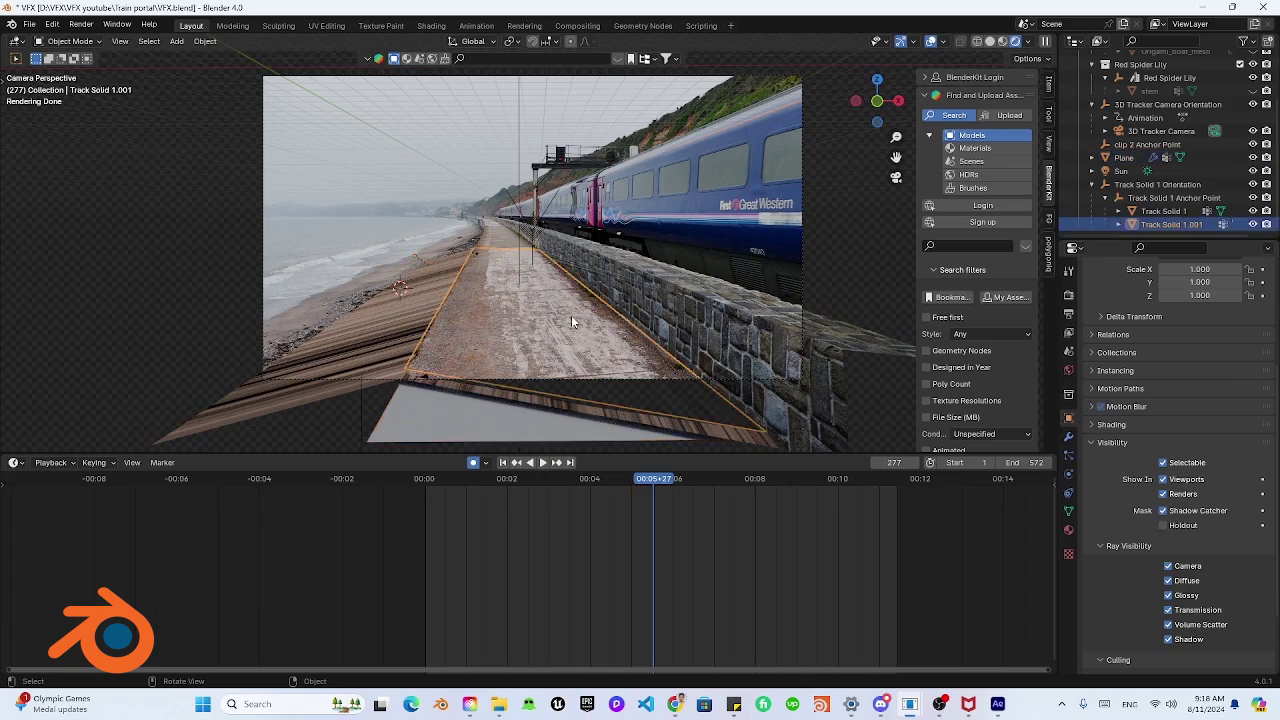
click(1163, 511)
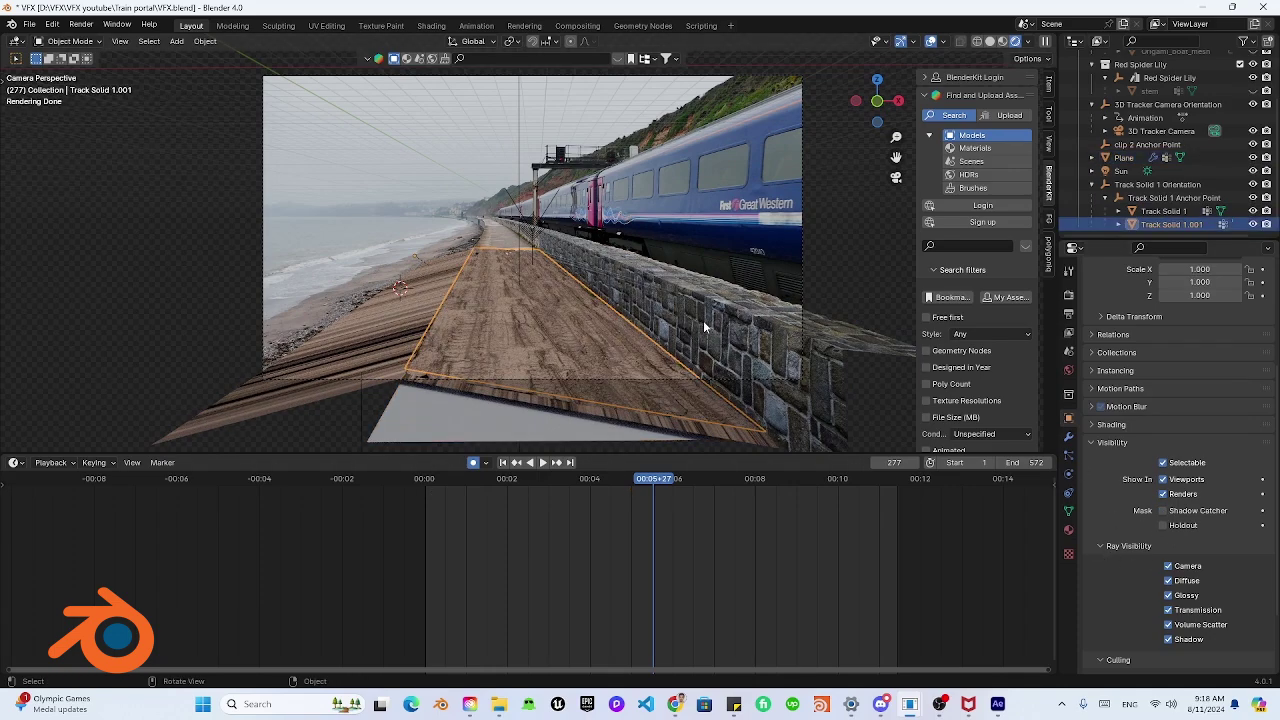
Enable Shadow Catcher on the platform ground solid, then the beach-strip ground solid
click(655, 312)
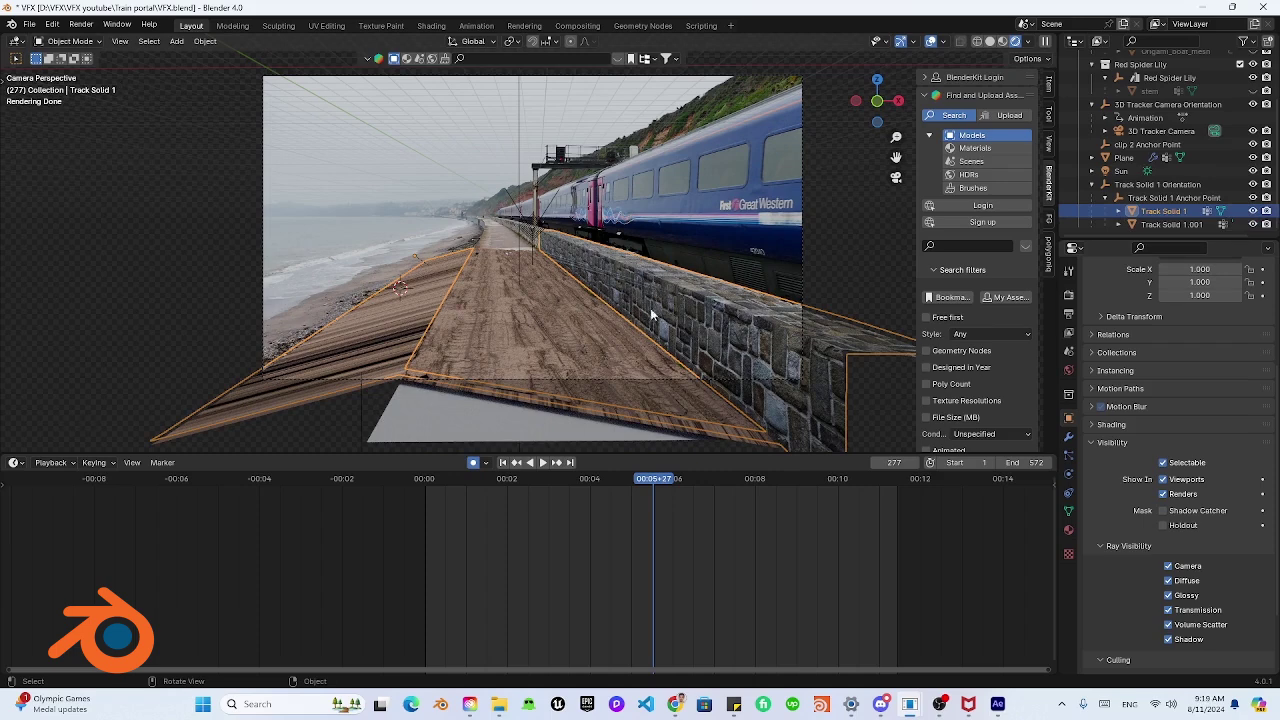
click(573, 332)
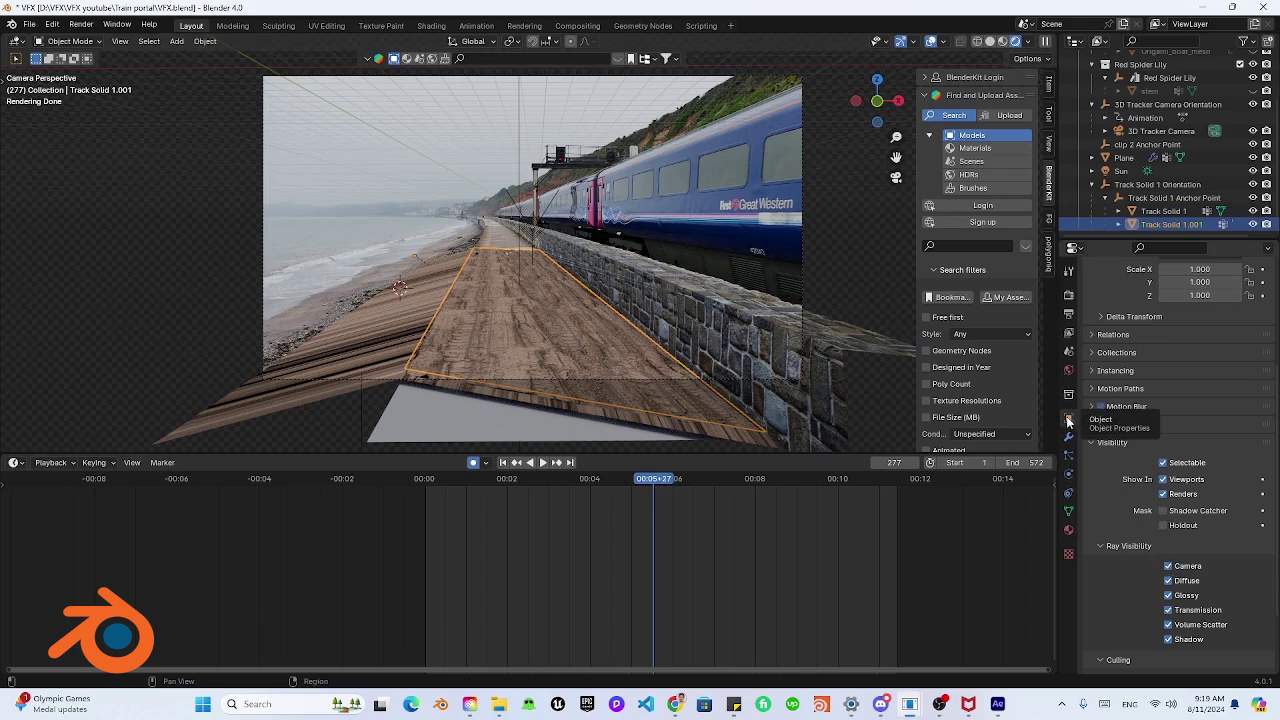
click(1163, 511)
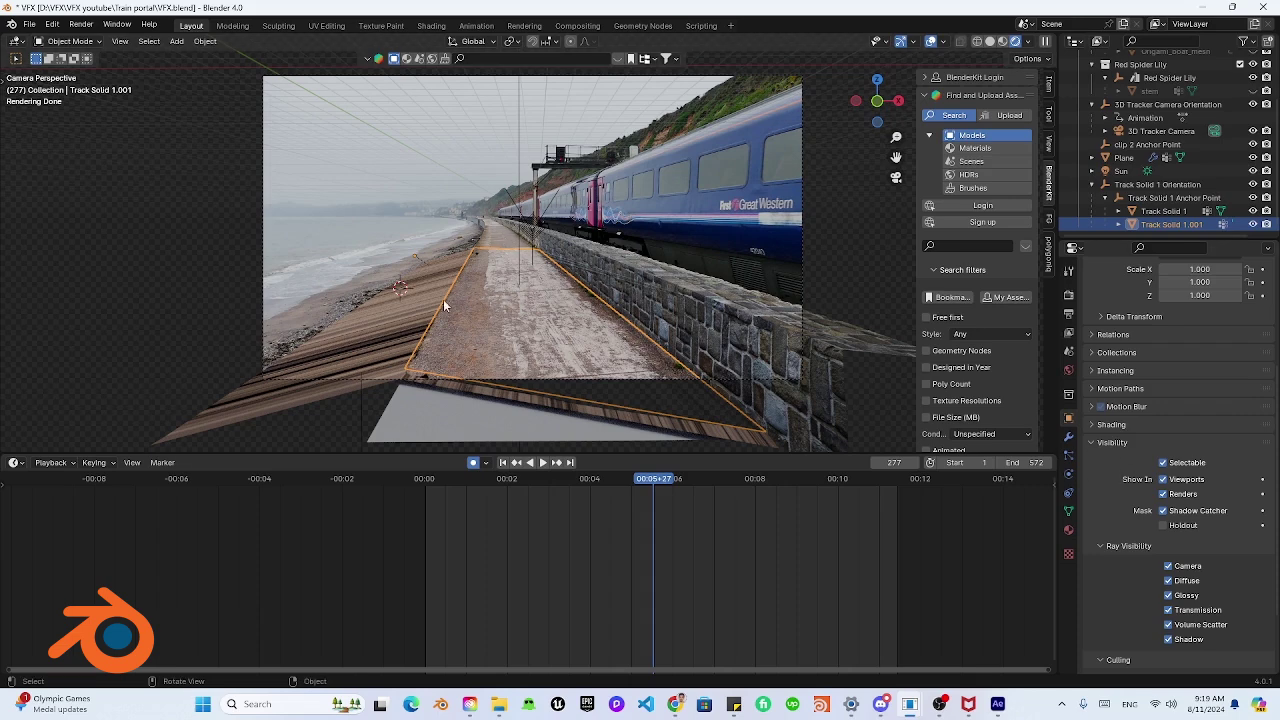
click(412, 294)
click(1162, 512)
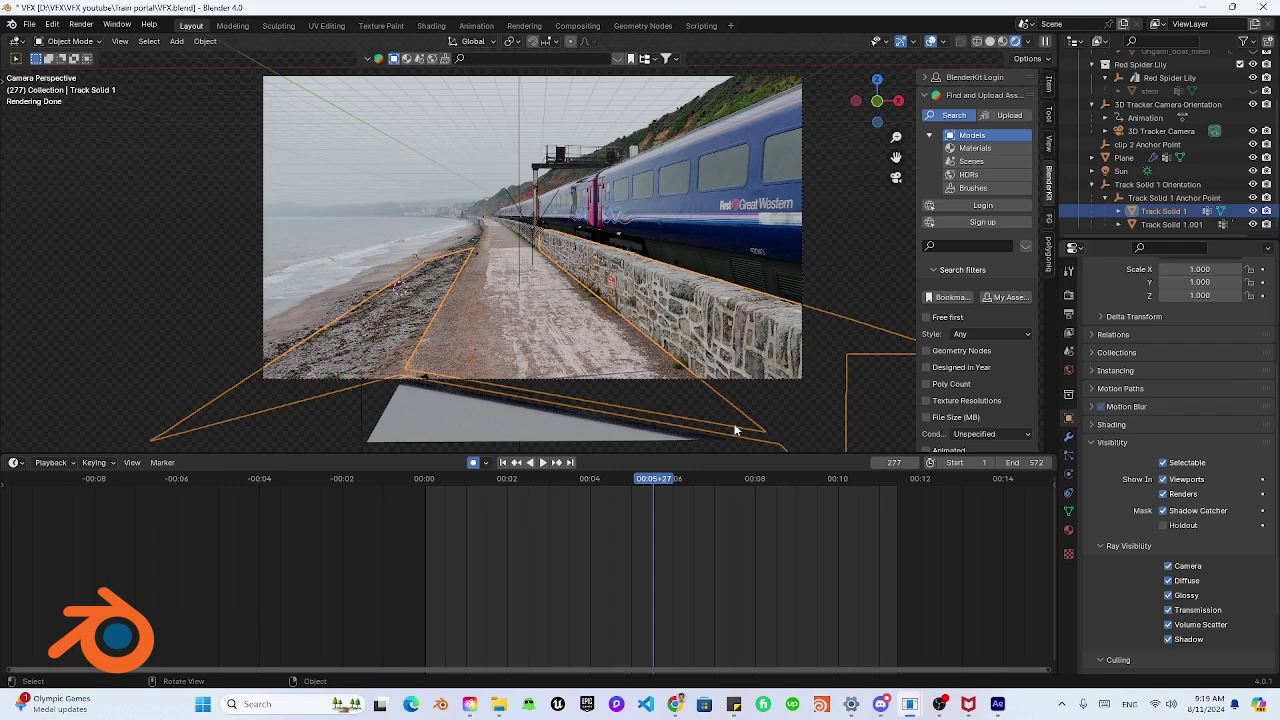
Unhide Origami Boat, Origami_boat_mesh and stem in the Outliner
click(490, 234)
scroll(1252, 101, up, 3)
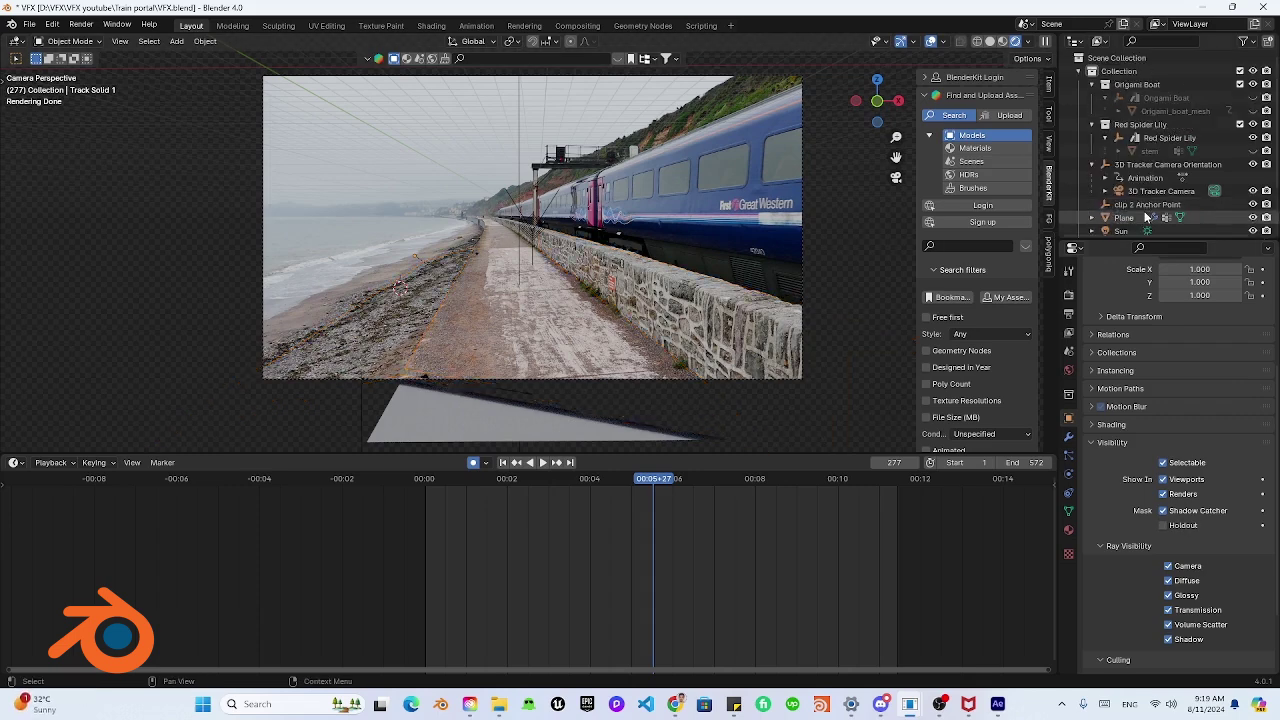
click(1252, 98)
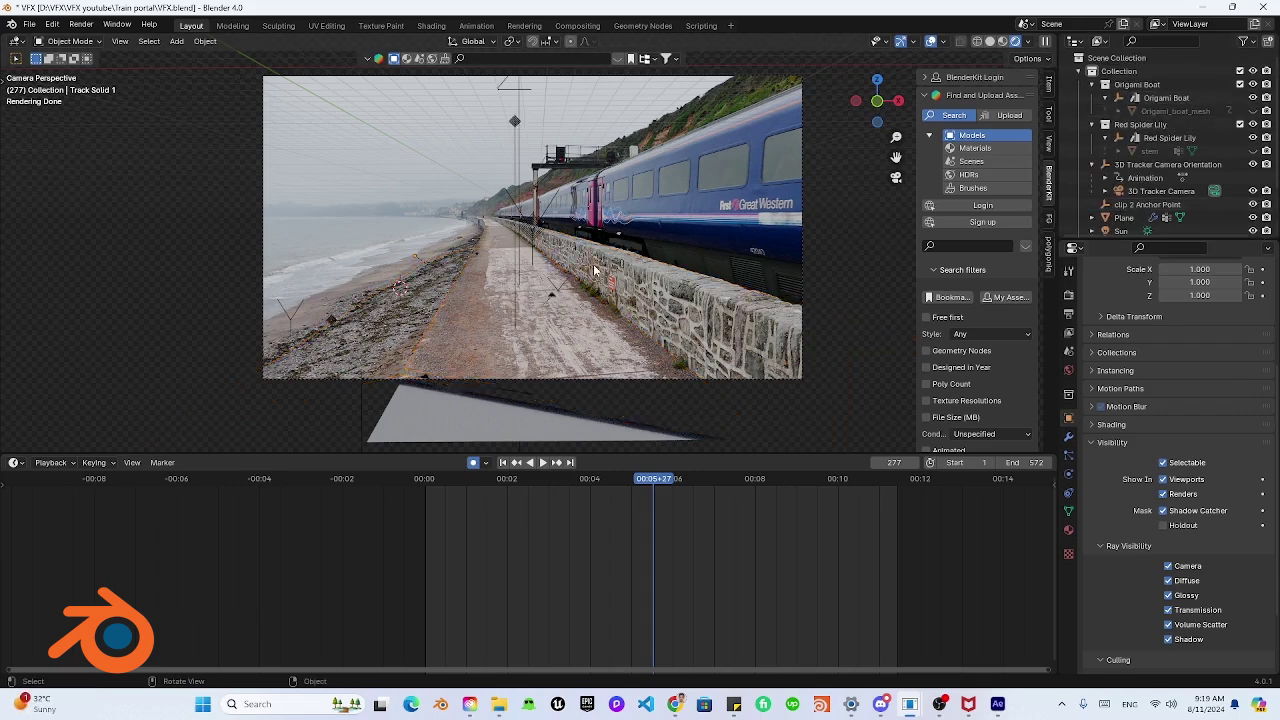
click(1253, 111)
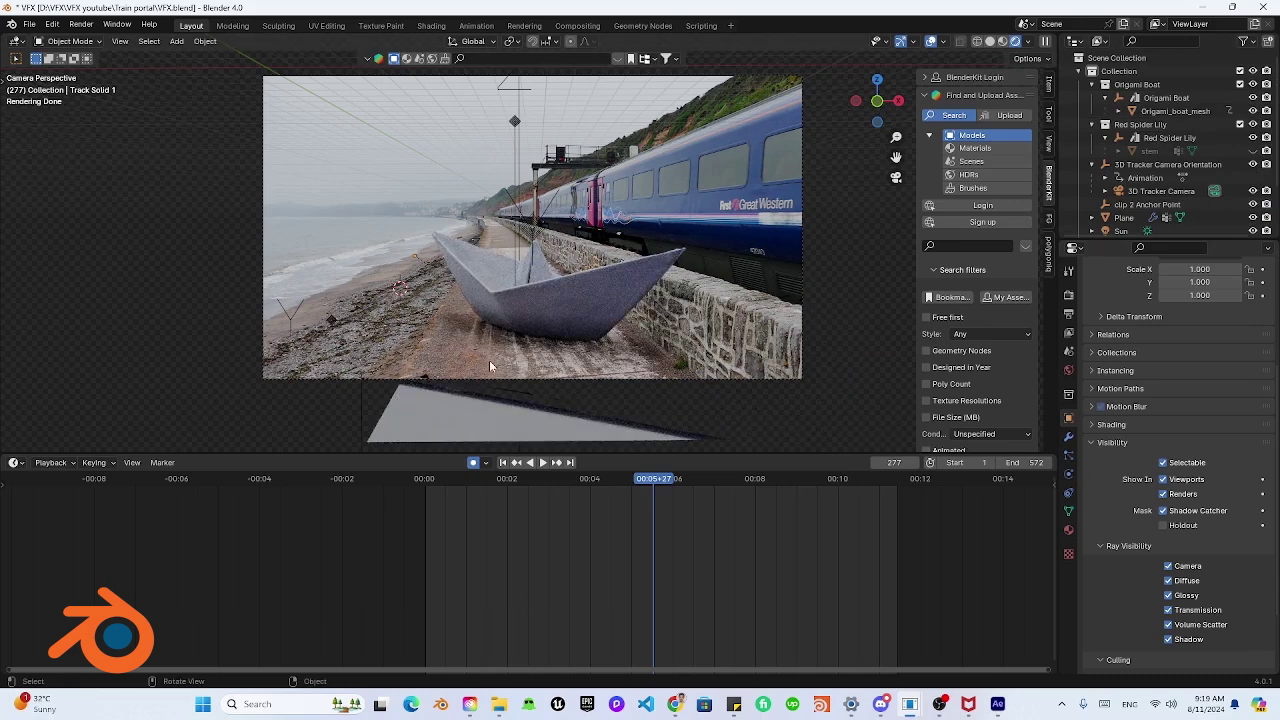
click(1255, 152)
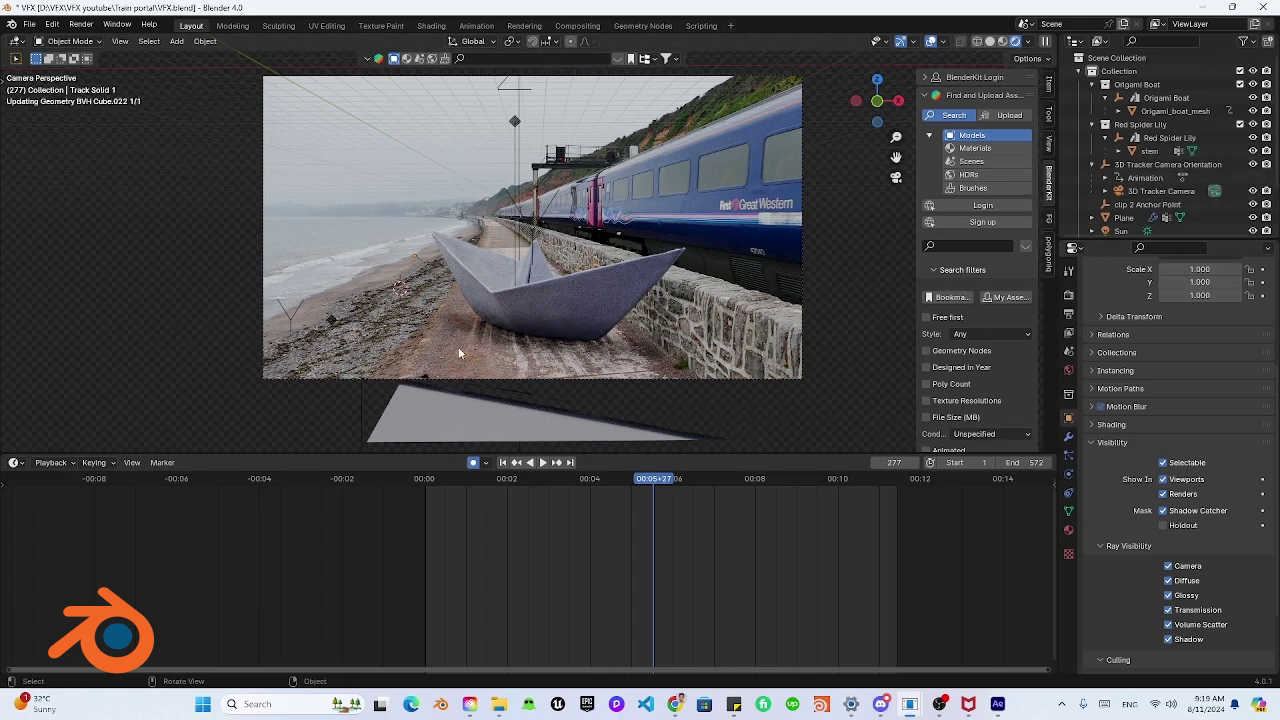
Check the ground solids' modifiers, then select the Plane to view its hair particle settings
click(457, 346)
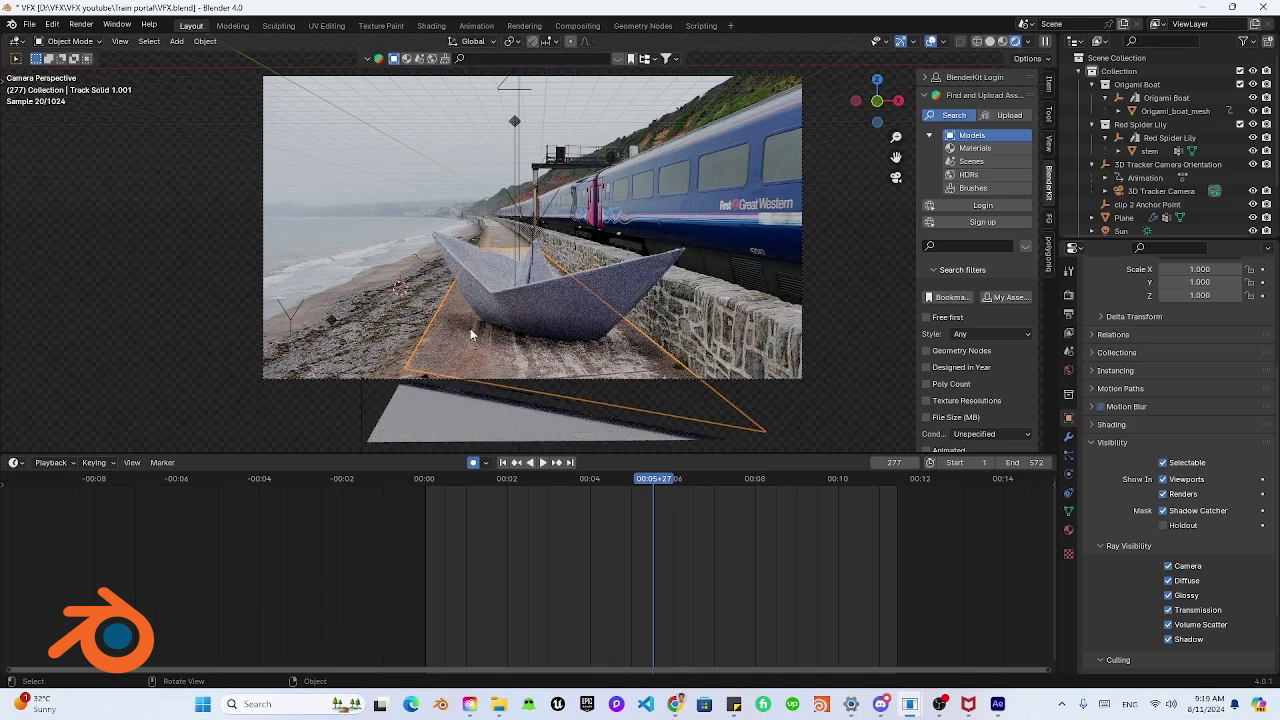
click(1068, 437)
scroll(1150, 200, down, 3)
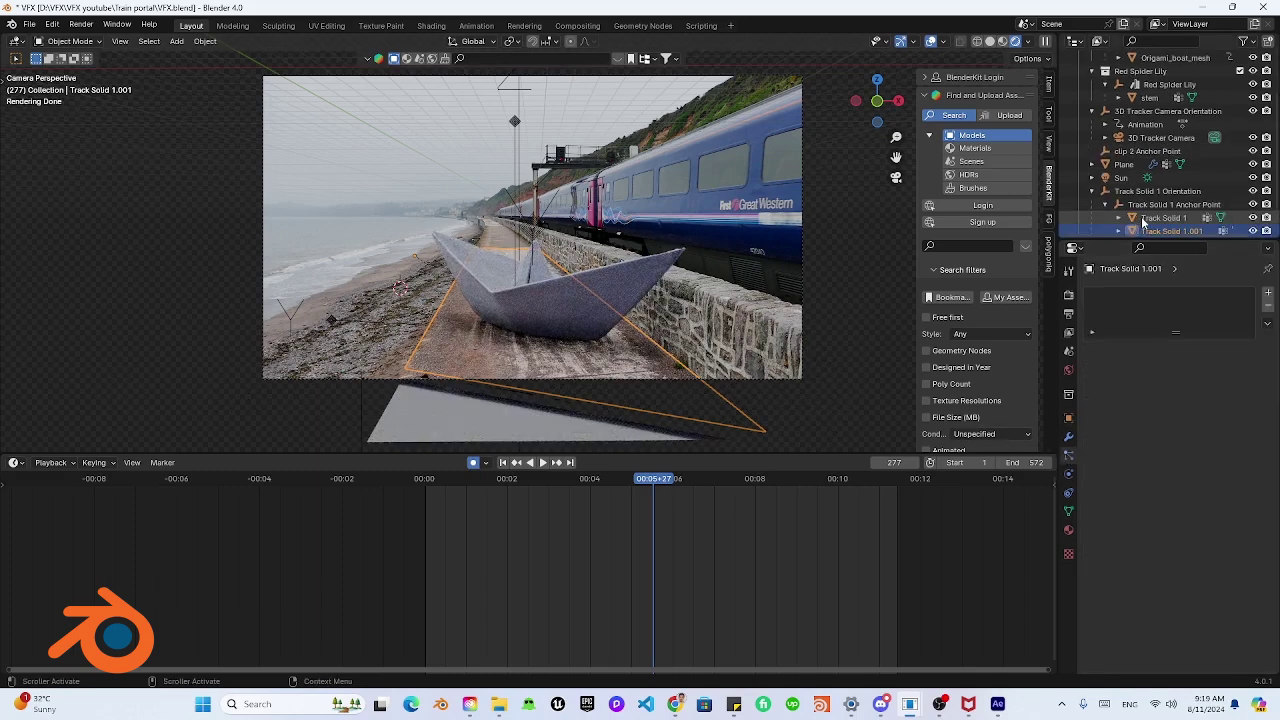
click(1143, 218)
scroll(1165, 232, down, 1)
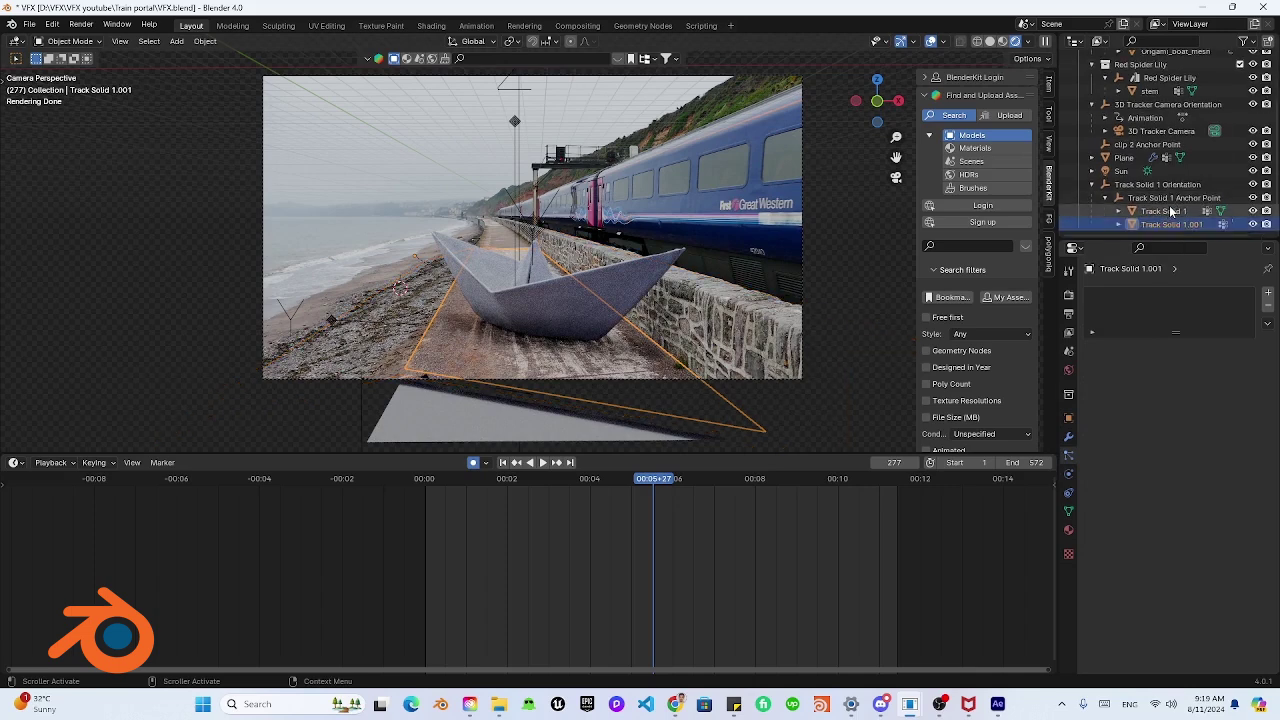
click(1122, 158)
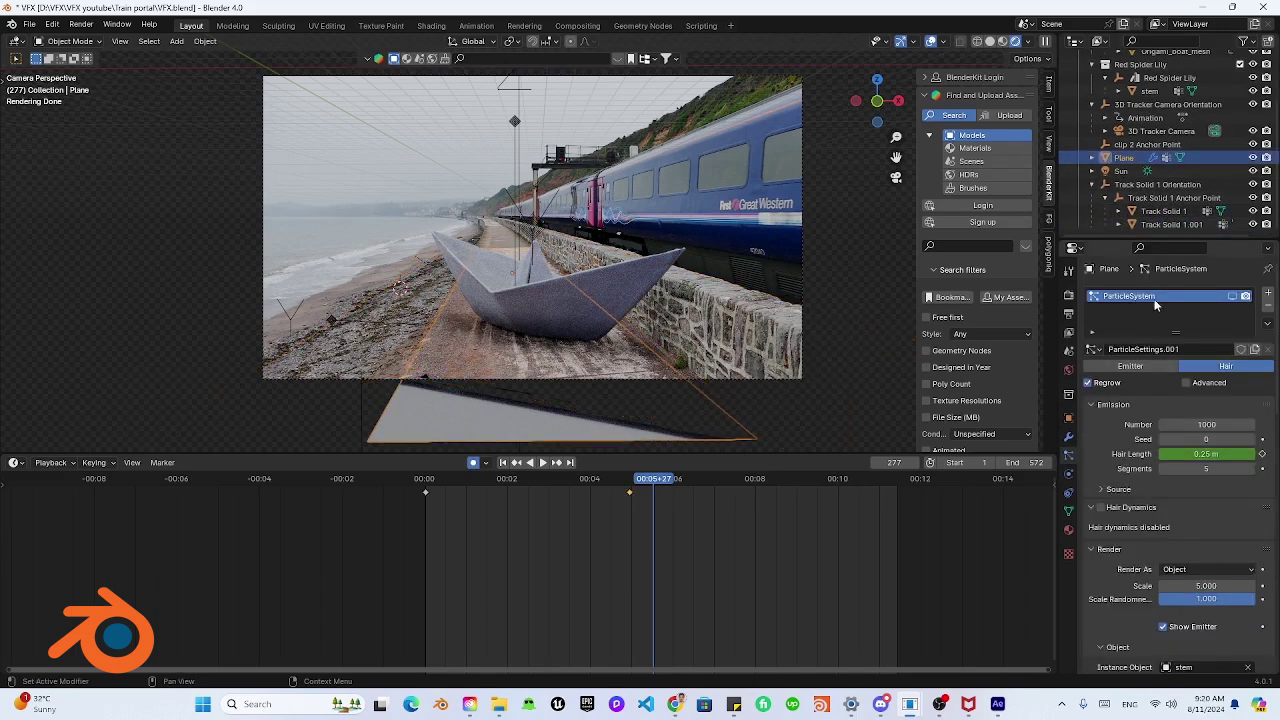
scroll(1175, 544, down, 5)
scroll(1173, 538, down, 1)
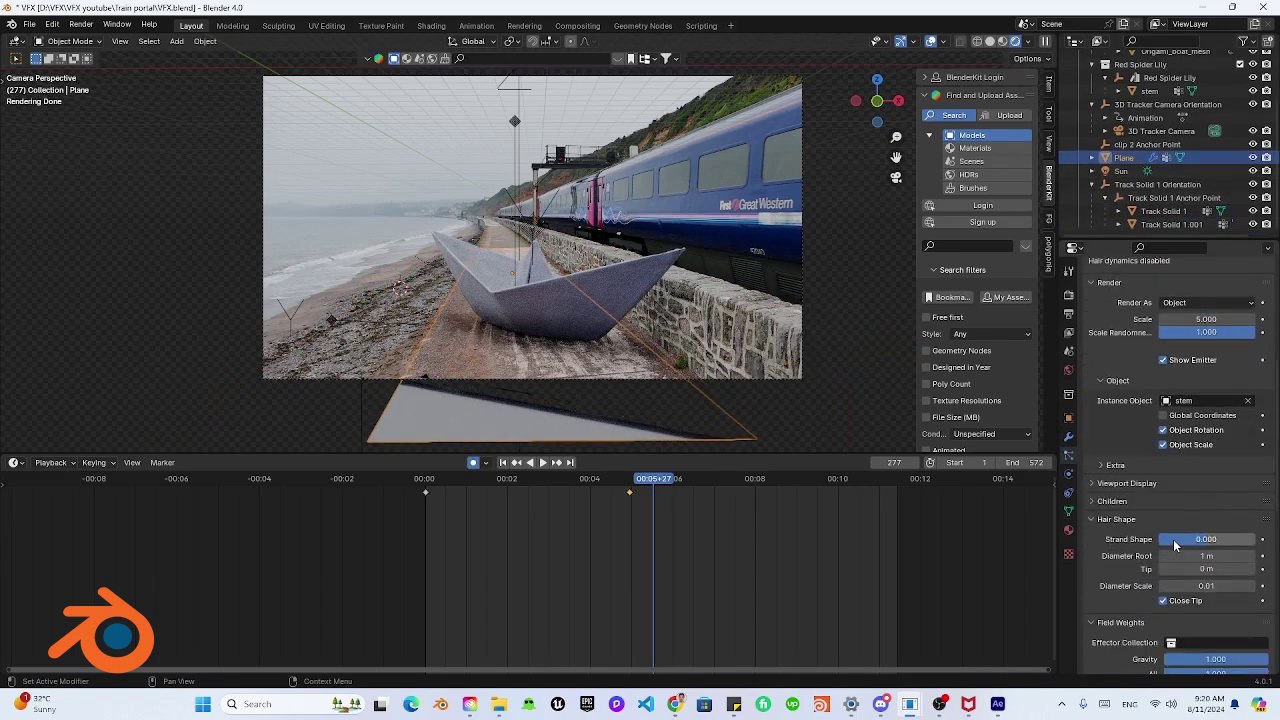
scroll(1183, 130, up, 3)
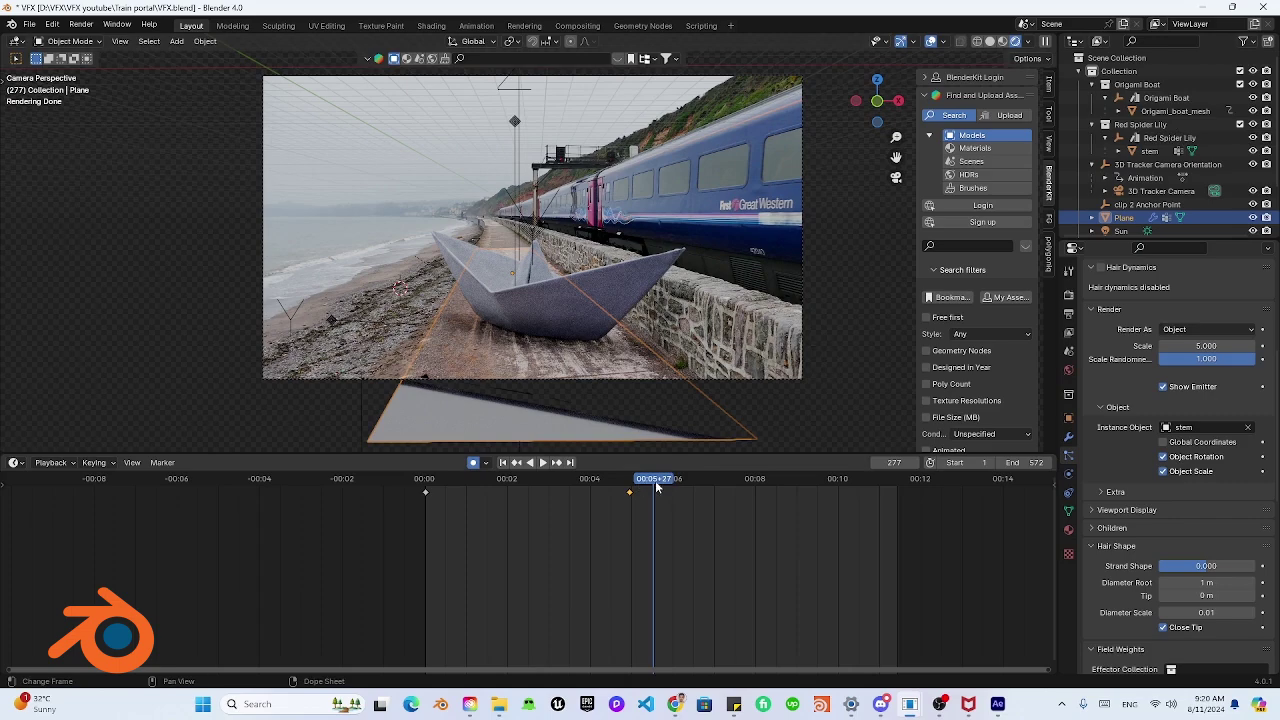
Deselect the Plane and scrub the timeline between frames 265 and 478, ending on 478
drag(672, 479, 701, 481)
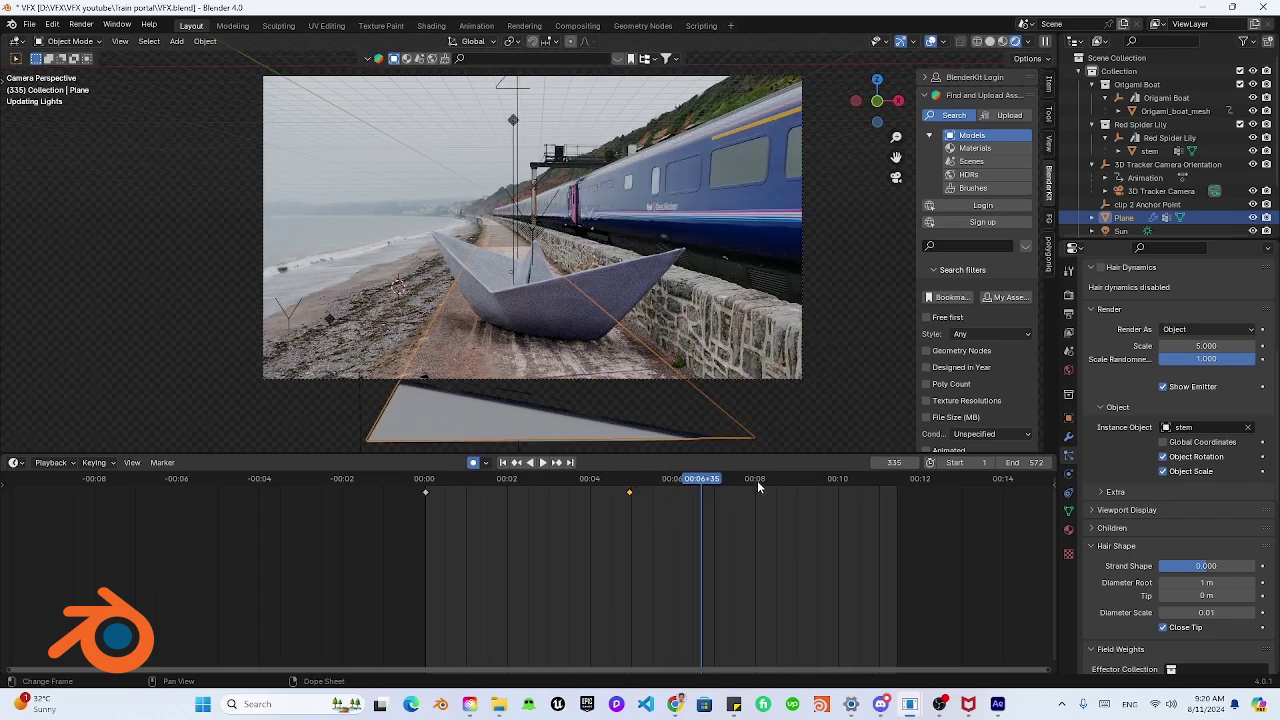
click(820, 480)
scroll(1097, 420, up, 6)
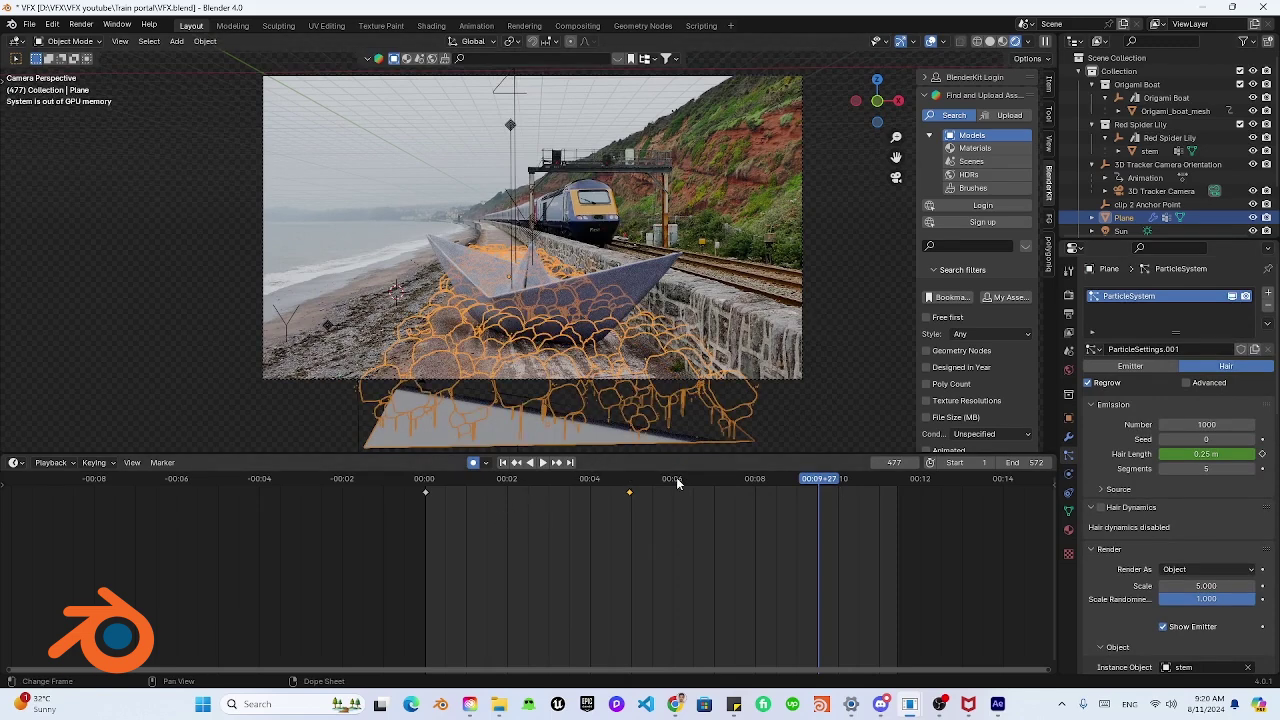
click(409, 264)
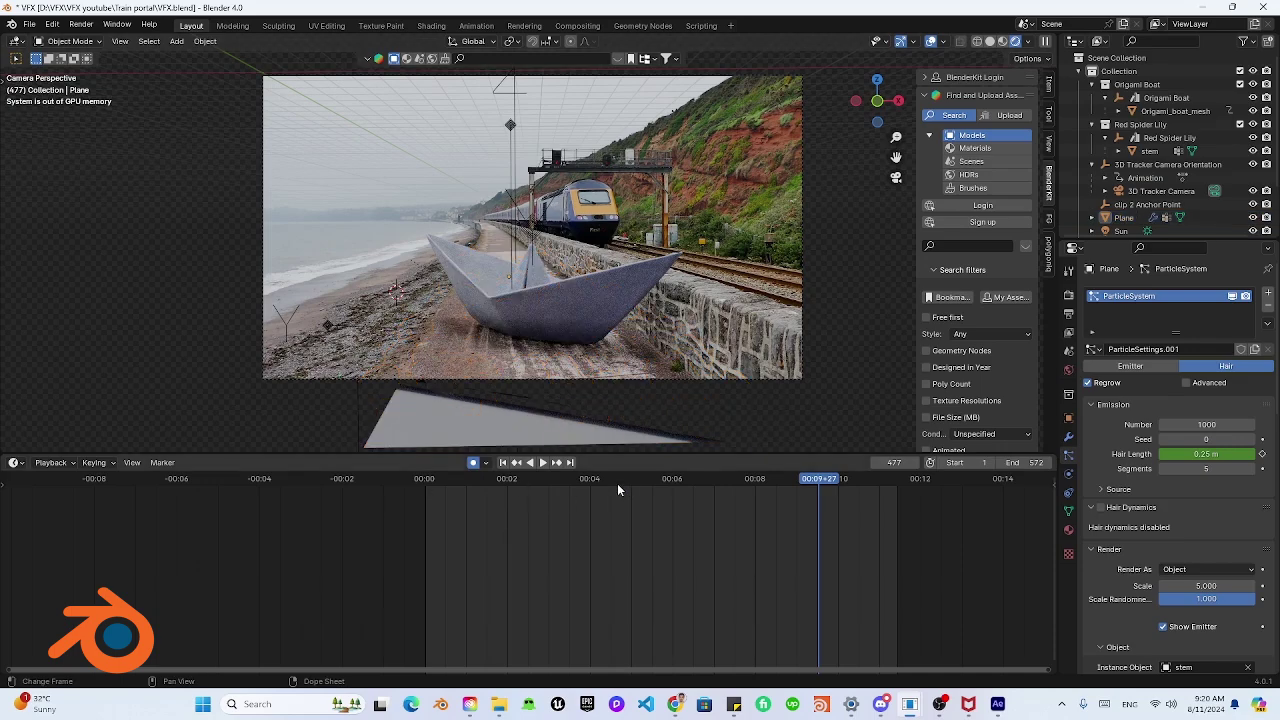
drag(706, 482, 643, 480)
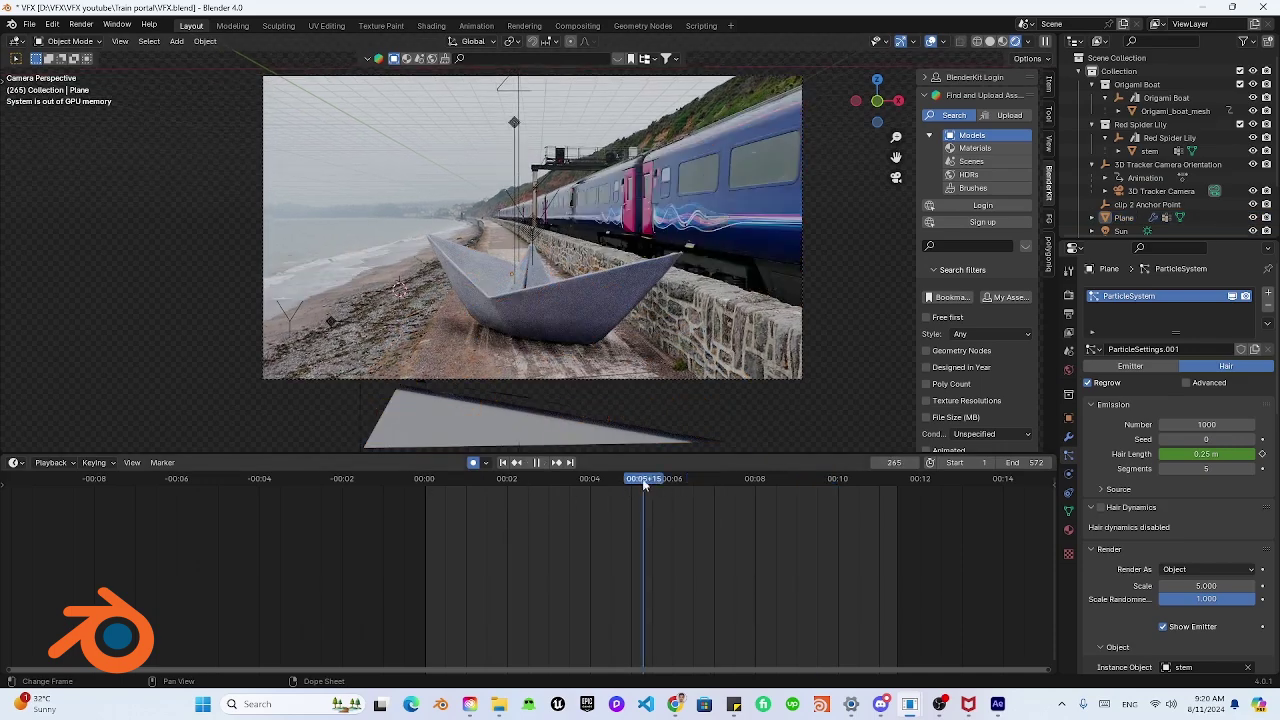
drag(725, 479, 781, 482)
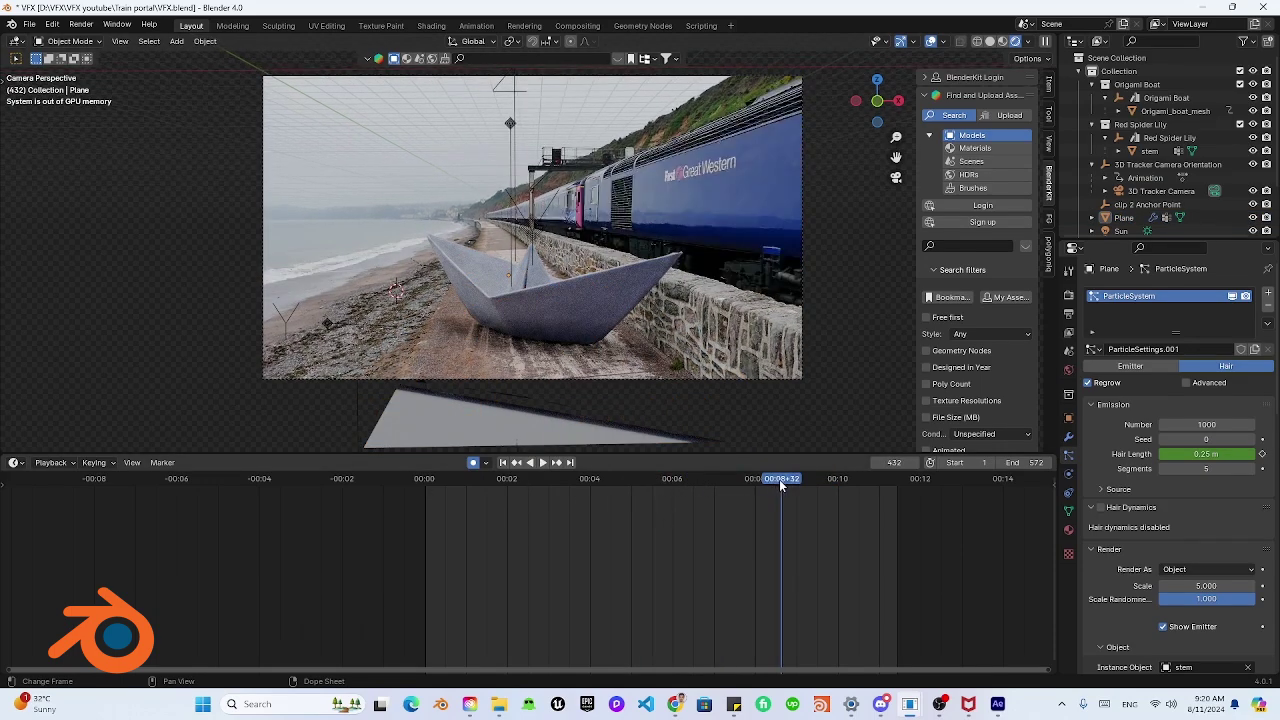
click(820, 486)
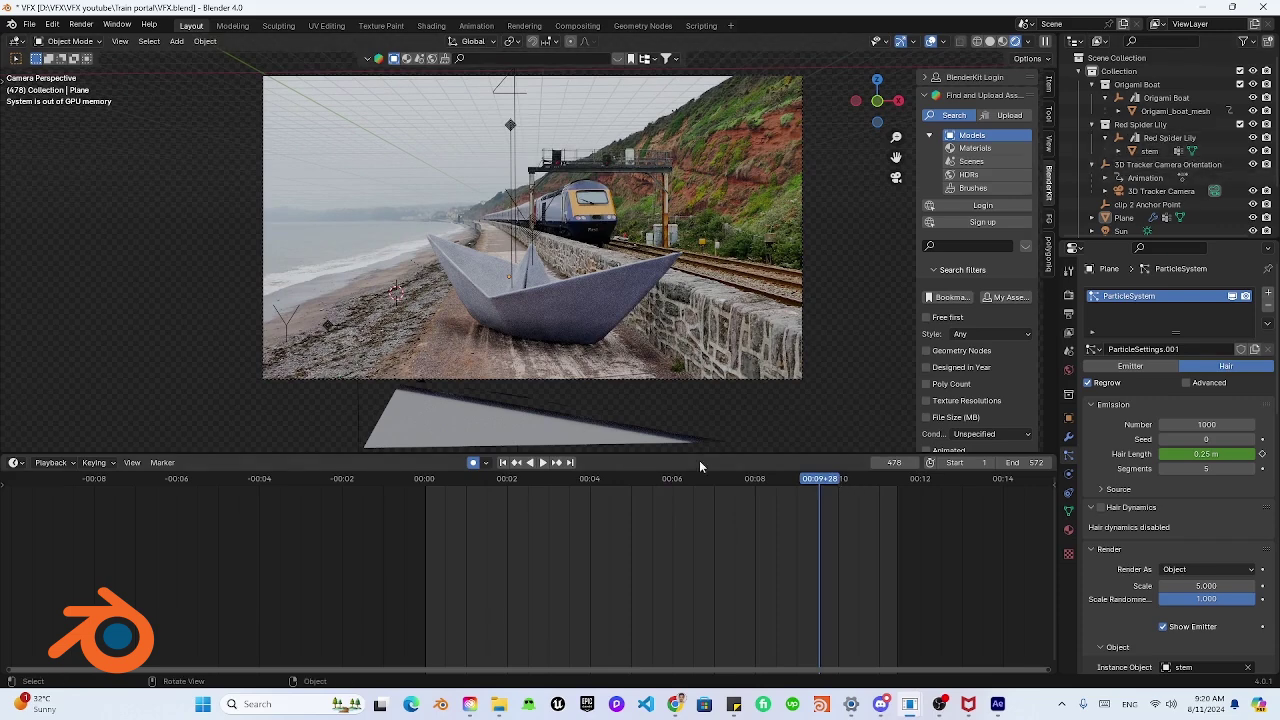
scroll(1185, 190, down, 3)
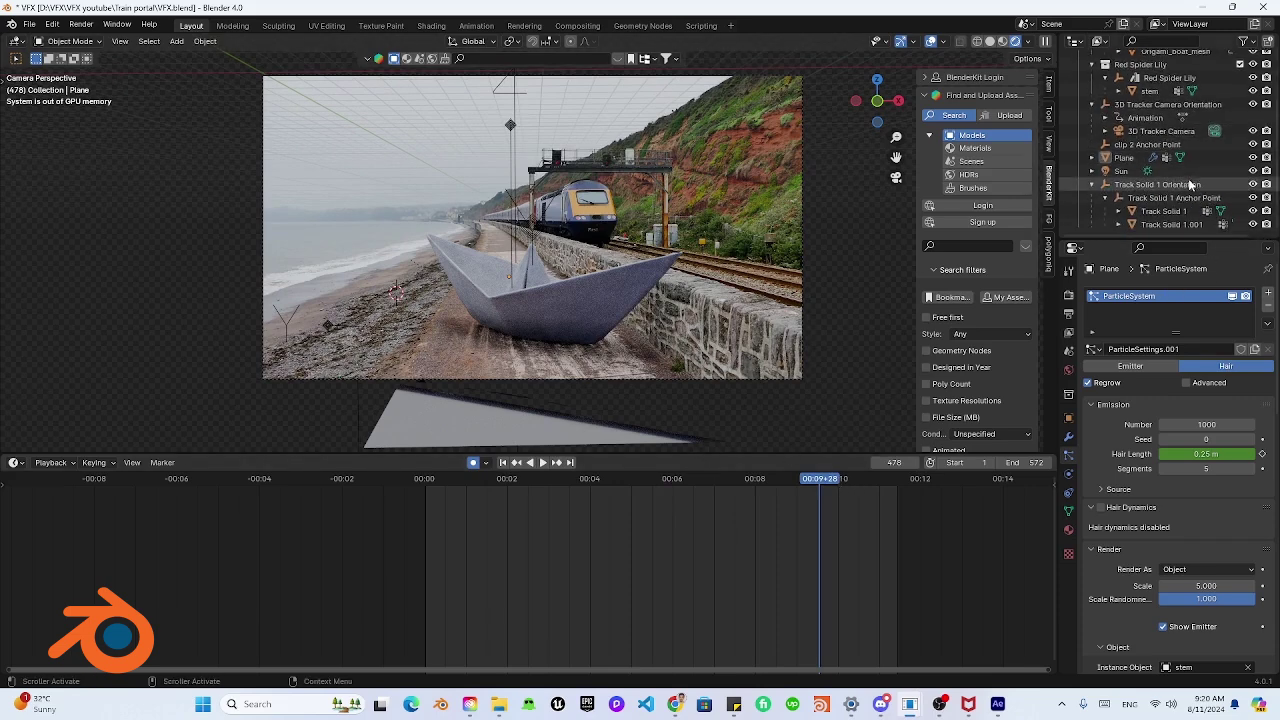
scroll(1189, 205, up, 3)
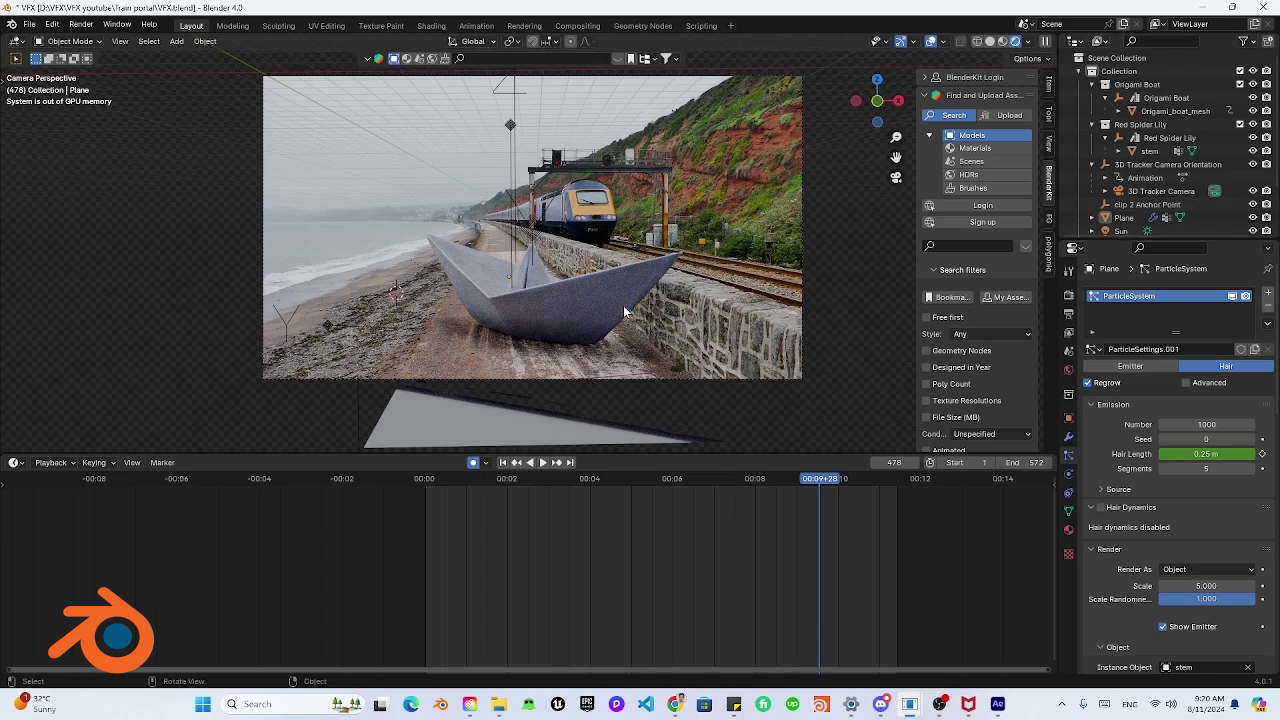